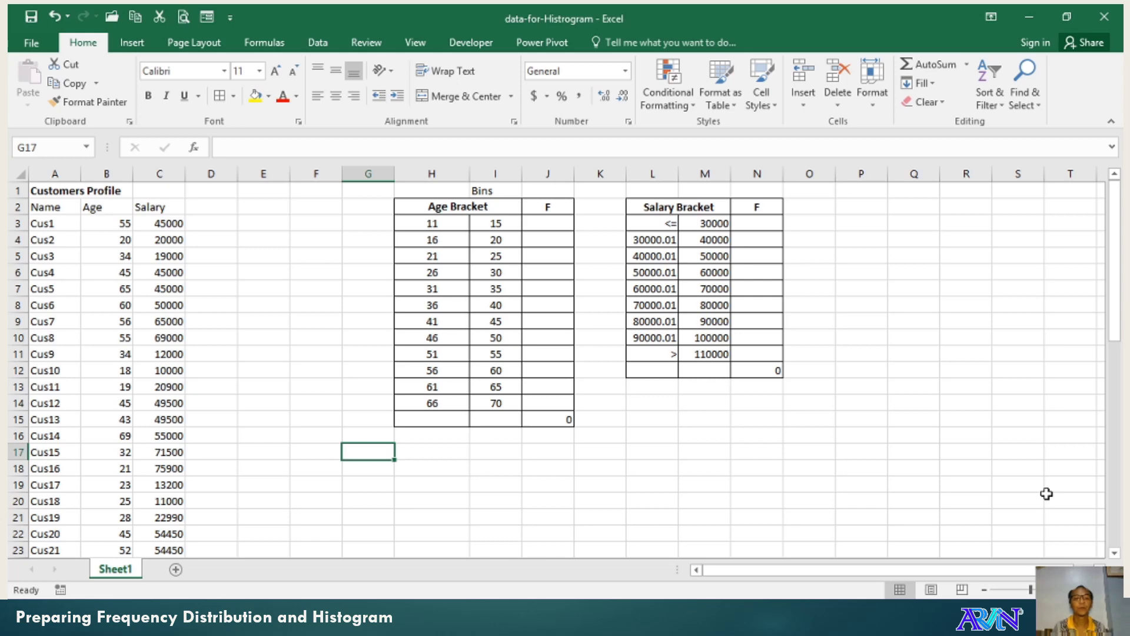
Delete the Bins label in I1 above the Age Bracket table.
{"action": "left_click", "coordinate": [436, 422]}
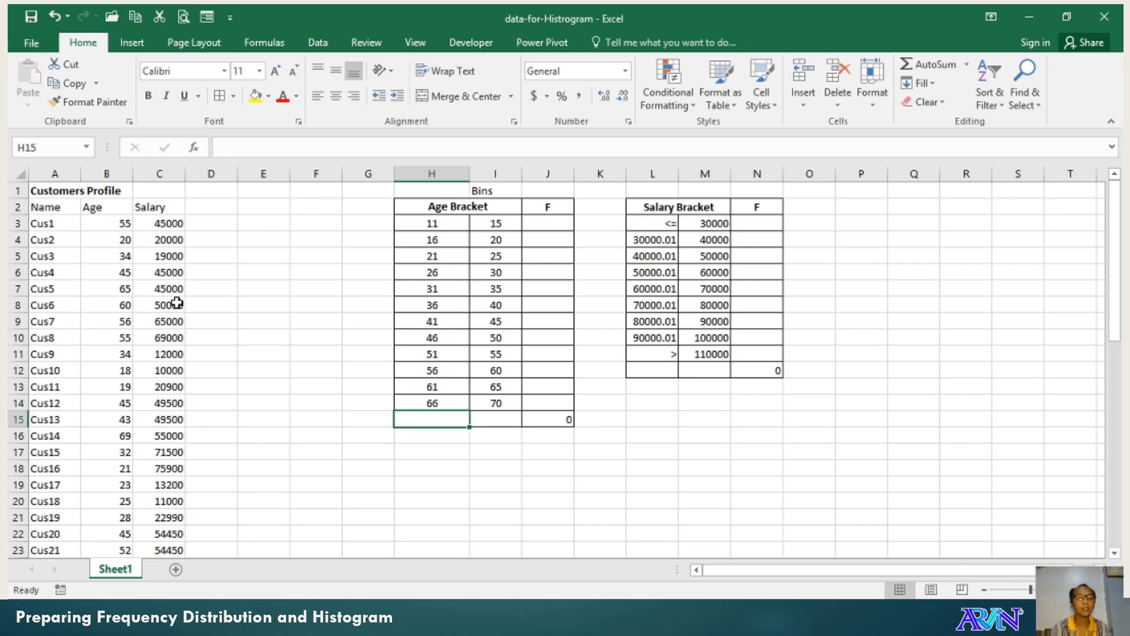
{"action": "left_click", "coordinate": [96, 206]}
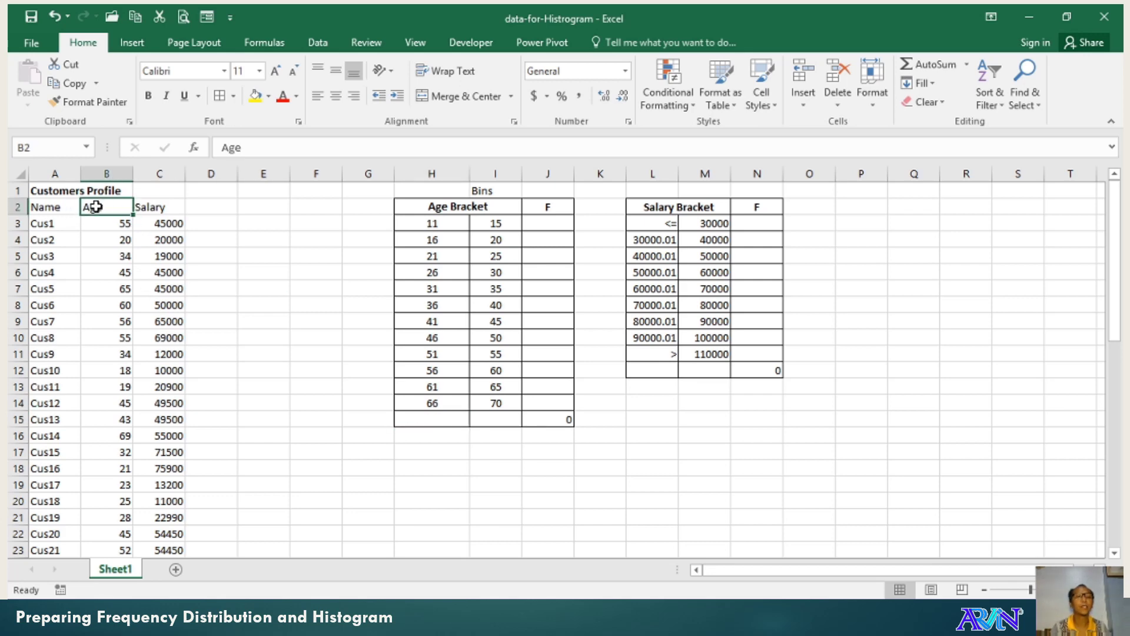
{"action": "left_click", "coordinate": [157, 206]}
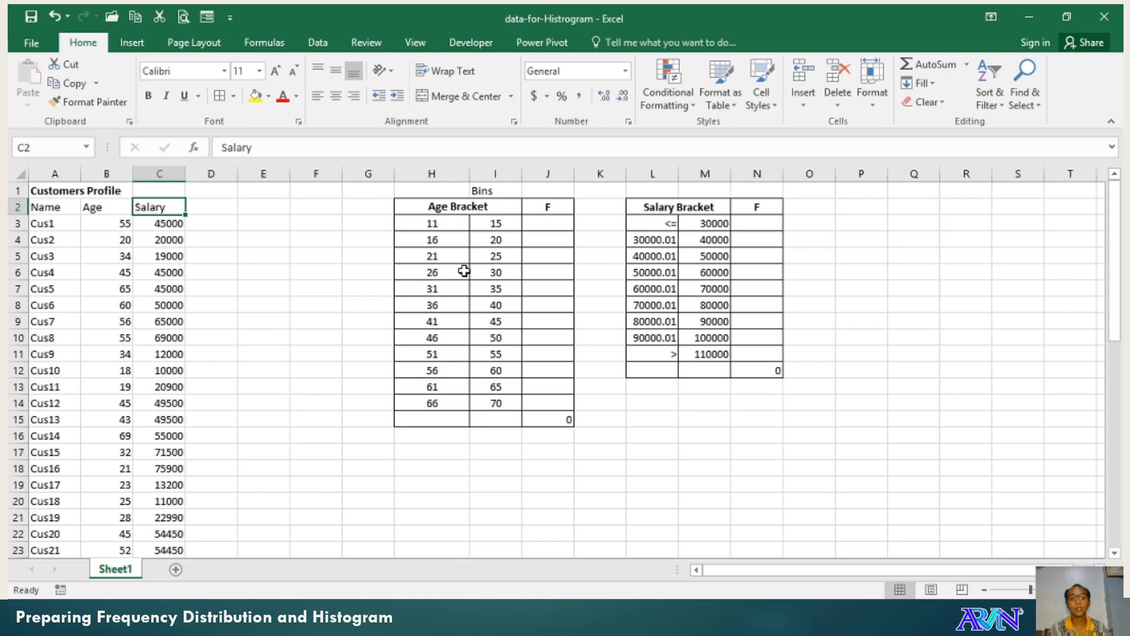
{"action": "left_click", "coordinate": [505, 274]}
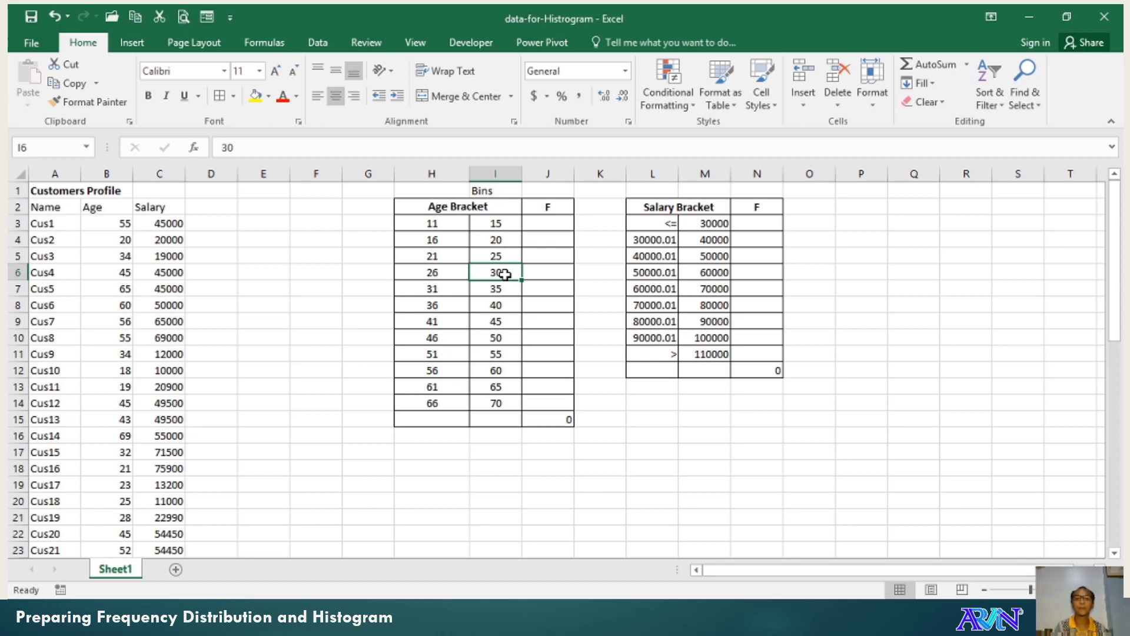
{"action": "left_click", "coordinate": [492, 196]}
{"action": "key", "text": "Delete"}
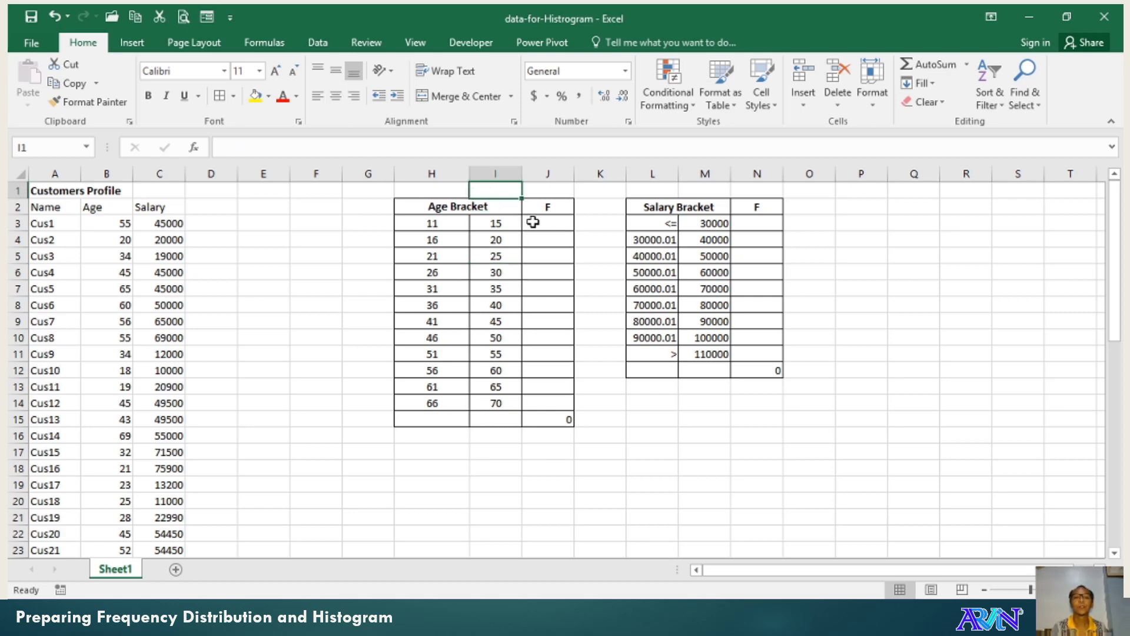
Widen column L to fit the salary brackets, then select the first age frequency cell.
{"action": "left_click", "coordinate": [499, 226]}
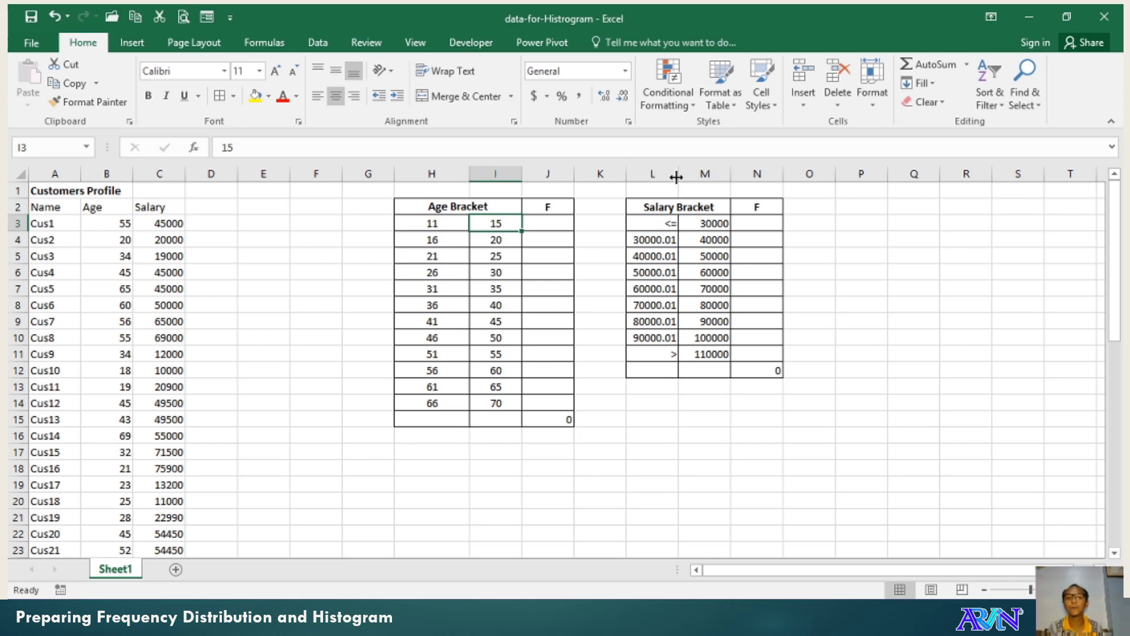
{"action": "left_click_drag", "start_coordinate": [678, 176], "coordinate": [750, 177]}
{"action": "left_click", "coordinate": [716, 219]}
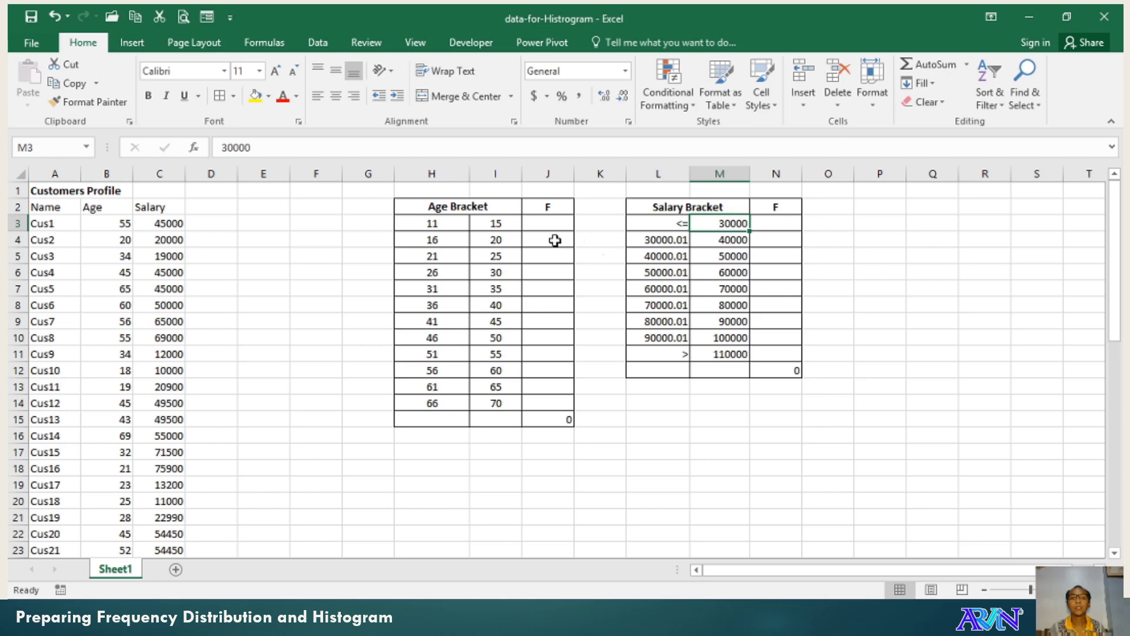
{"action": "left_click", "coordinate": [505, 224]}
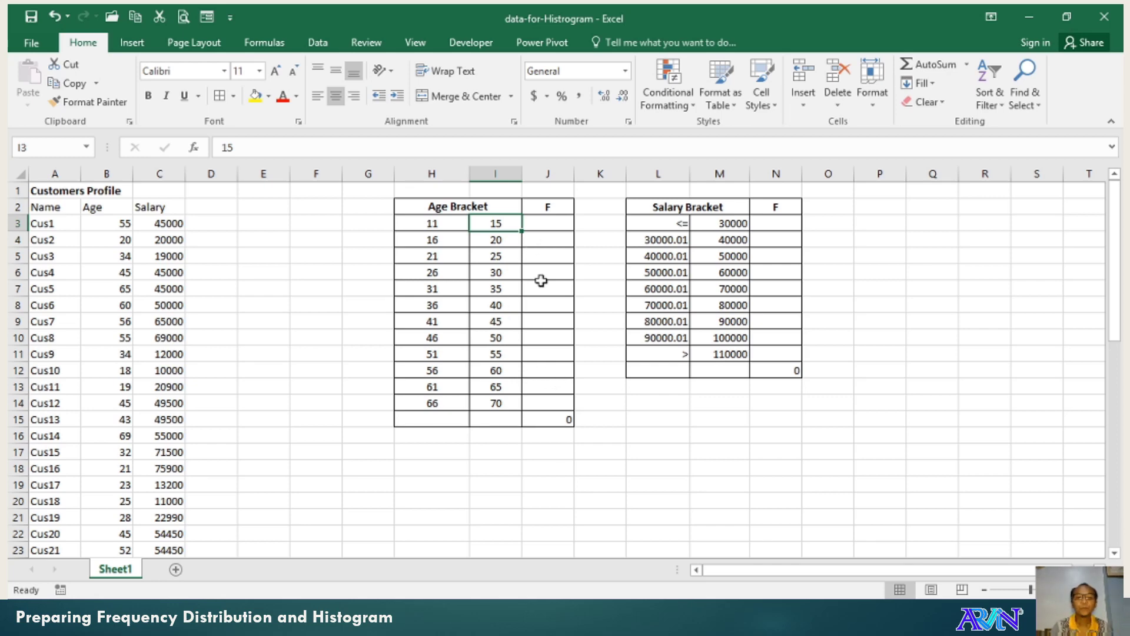
{"action": "left_click", "coordinate": [549, 227]}
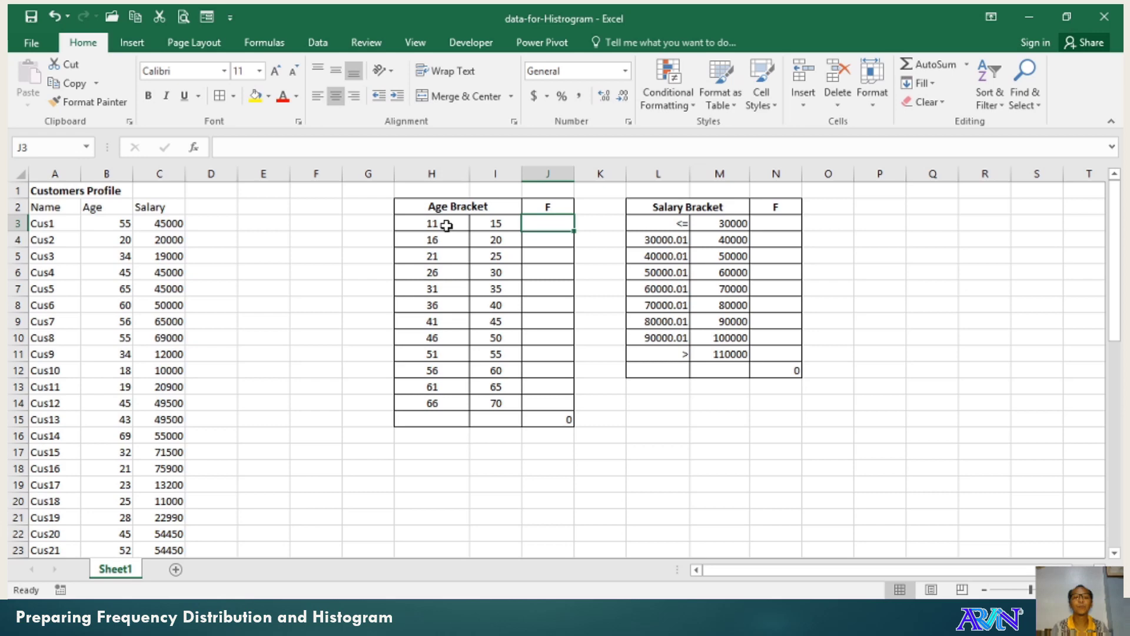
{"action": "left_click_drag", "start_coordinate": [447, 228], "coordinate": [480, 225]}
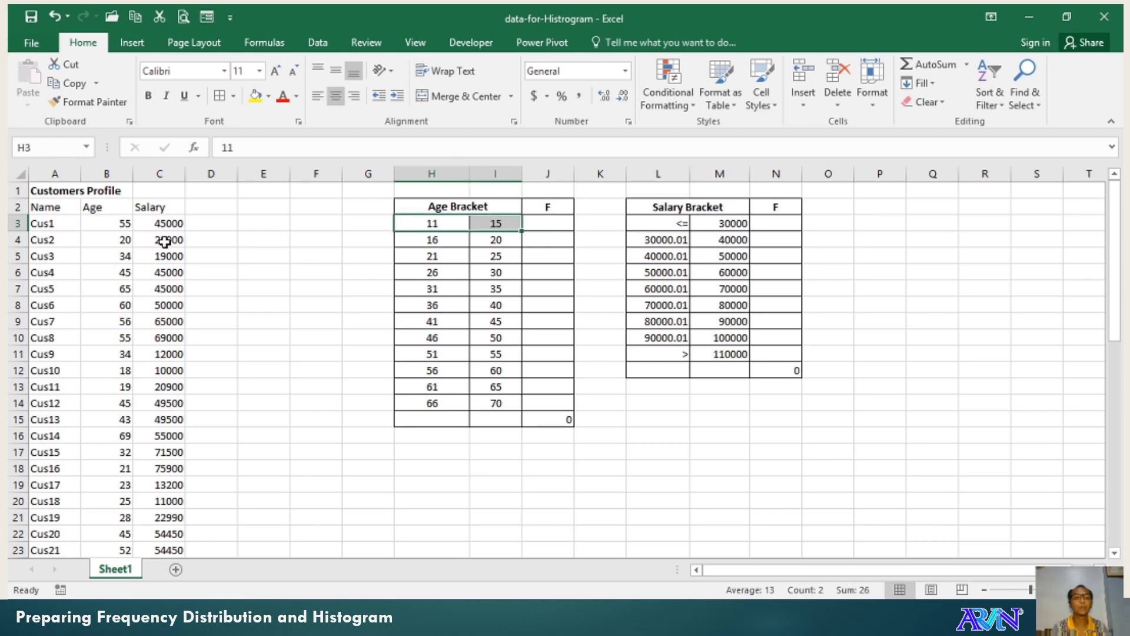
{"action": "left_click", "coordinate": [117, 226]}
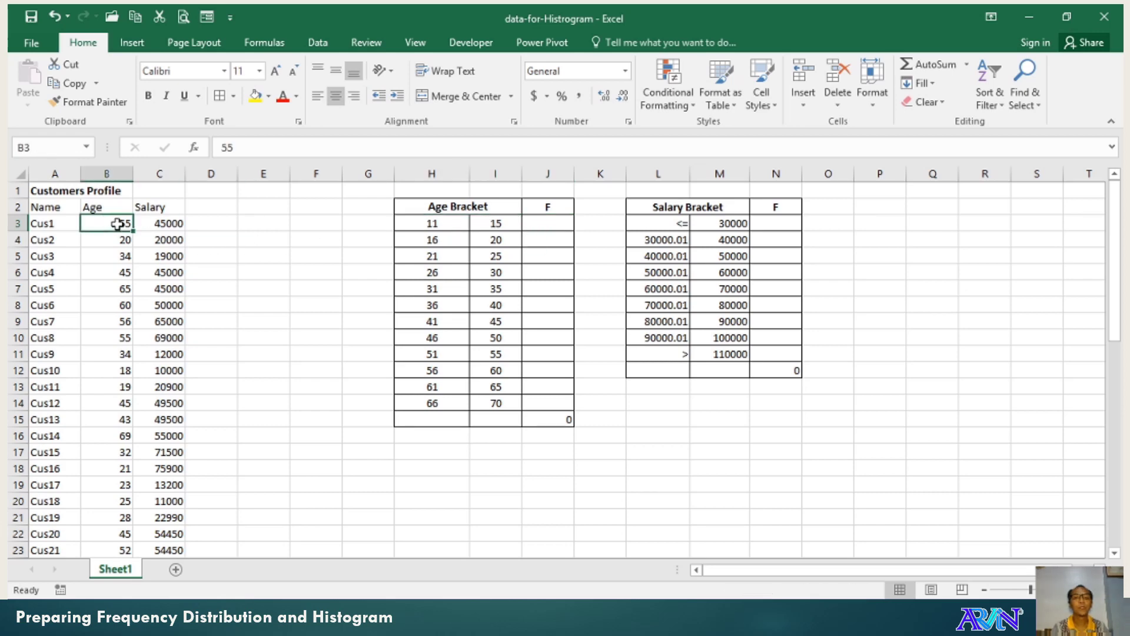
{"action": "left_click", "coordinate": [542, 226]}
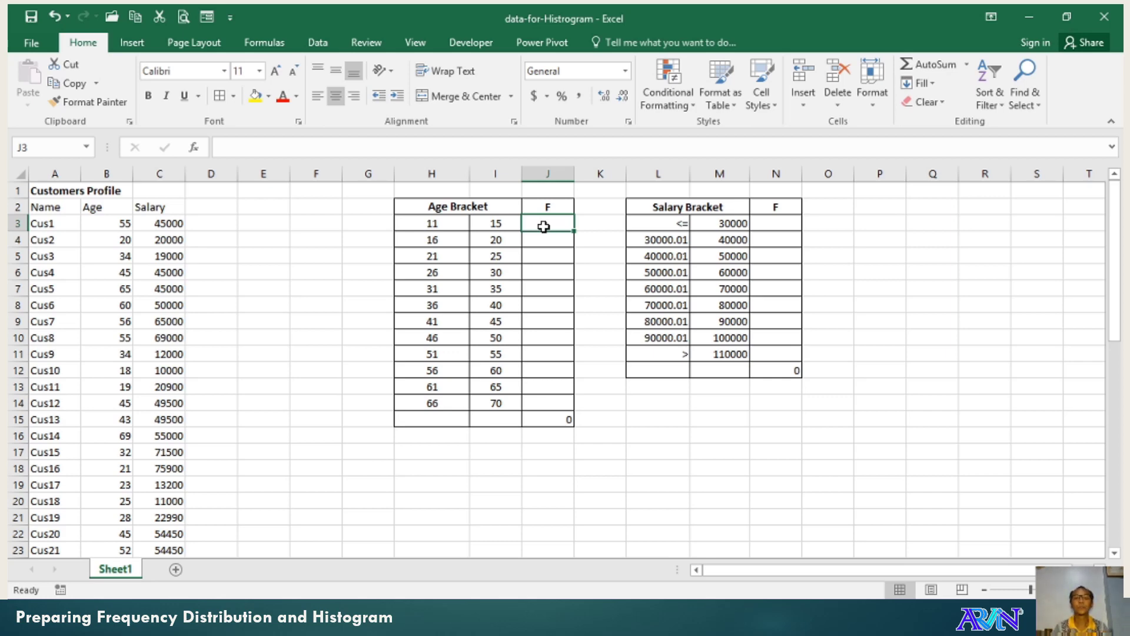
Array-enter =FREQUENCY(B3:B52, I3:I14) across the age frequency cells J3:J14.
{"action": "key", "text": "shift+Down"}
{"action": "key", "text": "shift+Down"}
{"action": "key", "text": "shift+Down"}
{"action": "key", "text": "shift+Down"}
{"action": "key", "text": "shift+Down"}
{"action": "key", "text": "shift+Down"}
{"action": "key", "text": "shift+Down"}
{"action": "key", "text": "shift+Down"}
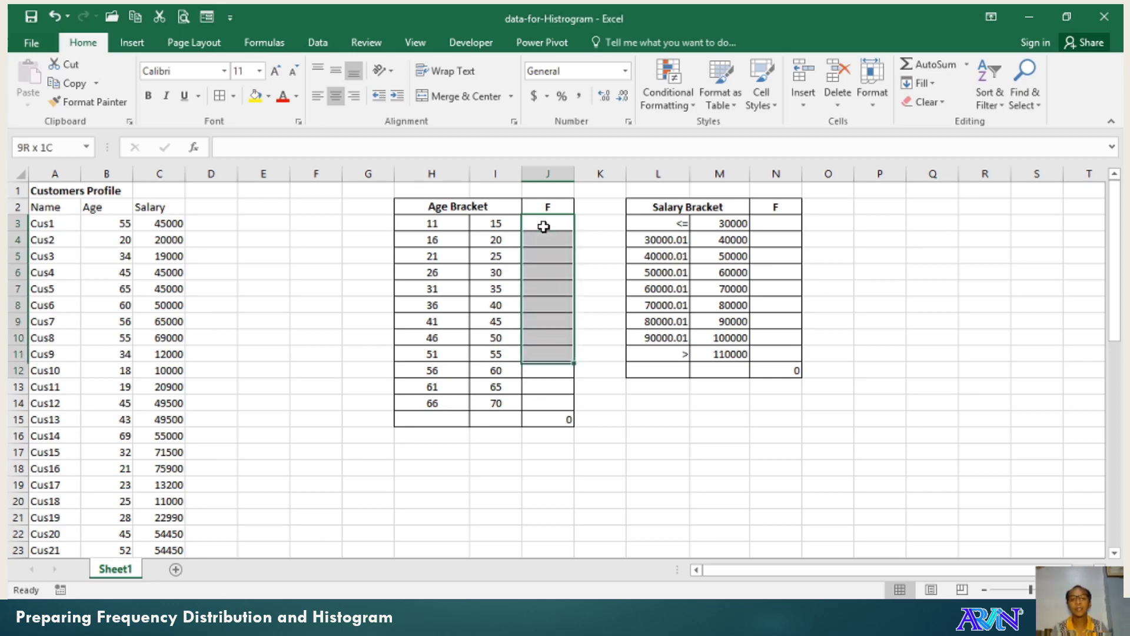
{"action": "key", "text": "shift+Down"}
{"action": "key", "text": "shift+Down"}
{"action": "key", "text": "shift+Down"}
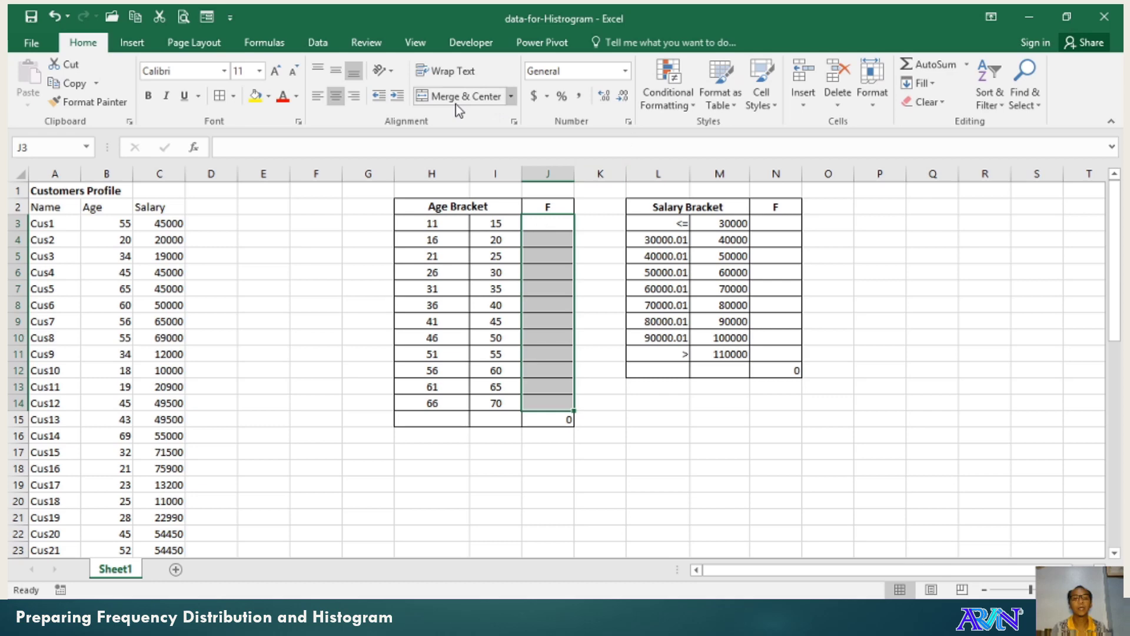
{"action": "left_click", "coordinate": [293, 150]}
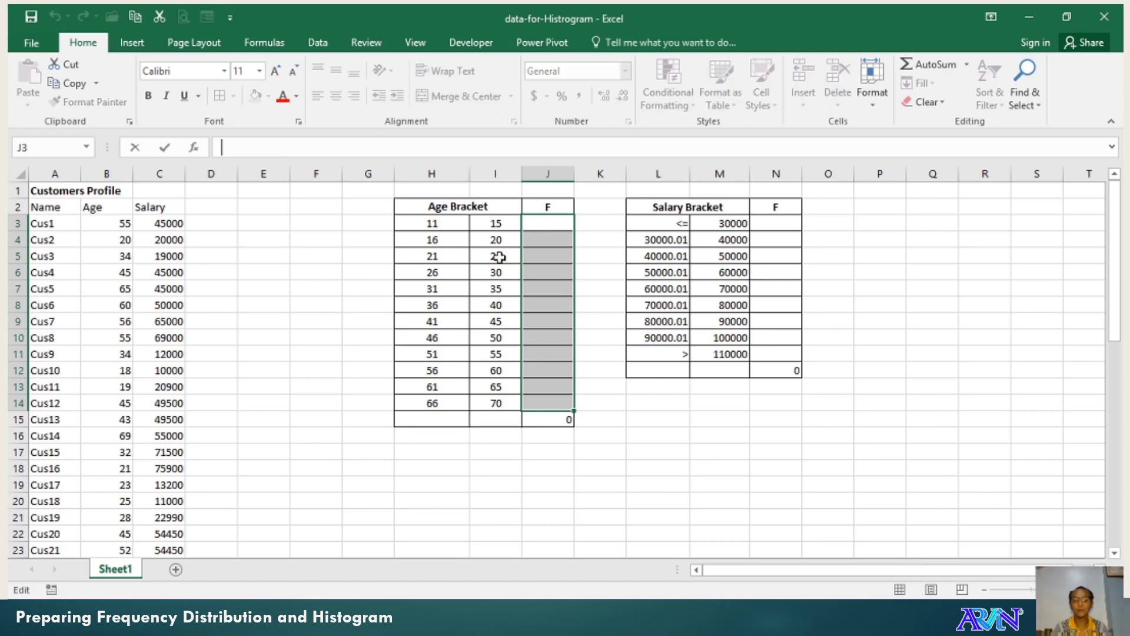
{"action": "type", "text": "=f"}
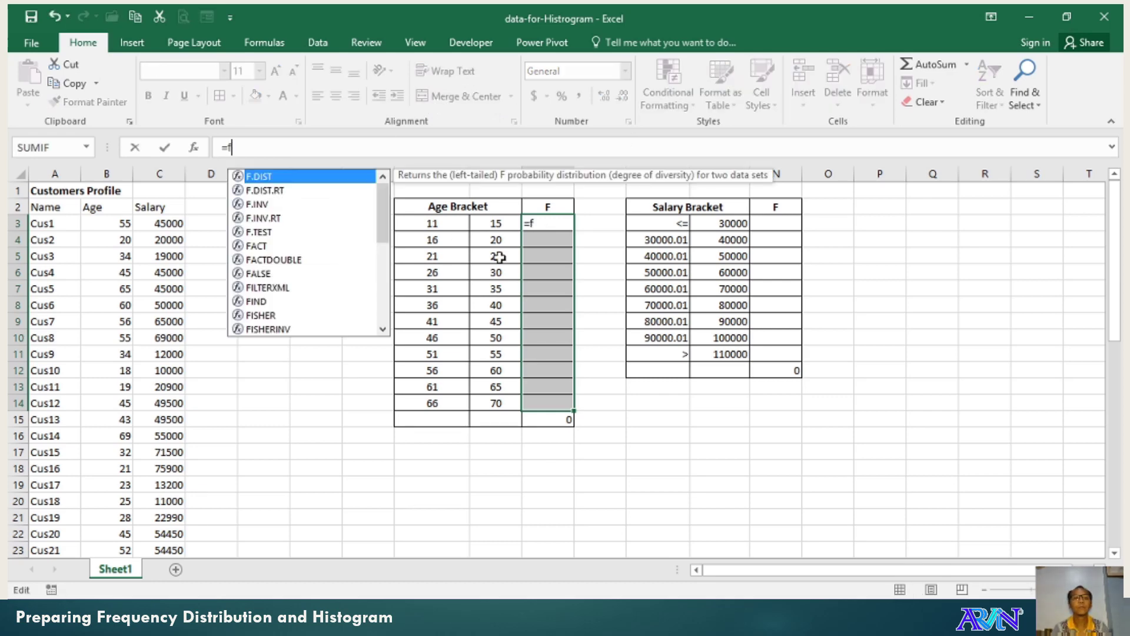
{"action": "type", "text": "requency("}
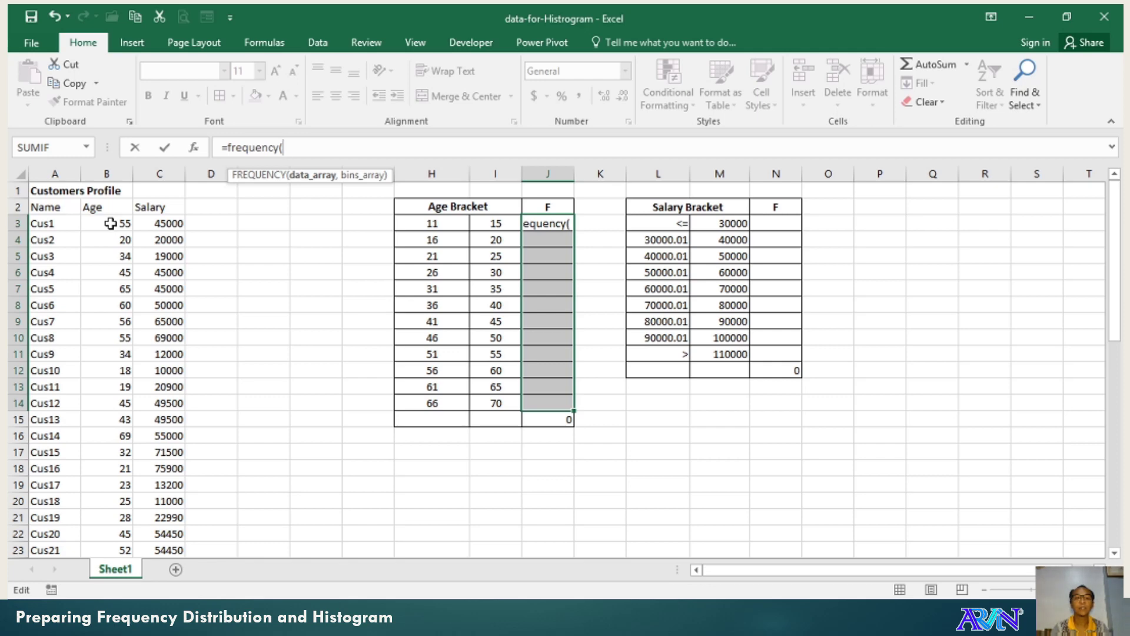
{"action": "mouse_move", "coordinate": [110, 224]}
{"action": "left_mouse_down"}
{"action": "mouse_move", "coordinate": [121, 224]}
{"action": "mouse_move", "coordinate": [123, 334]}
{"action": "mouse_move", "coordinate": [91, 497]}
{"action": "mouse_move", "coordinate": [96, 578]}
{"action": "mouse_move", "coordinate": [111, 598]}
{"action": "mouse_move", "coordinate": [111, 143]}
{"action": "mouse_move", "coordinate": [119, 245]}
{"action": "mouse_move", "coordinate": [120, 207]}
{"action": "left_mouse_up"}
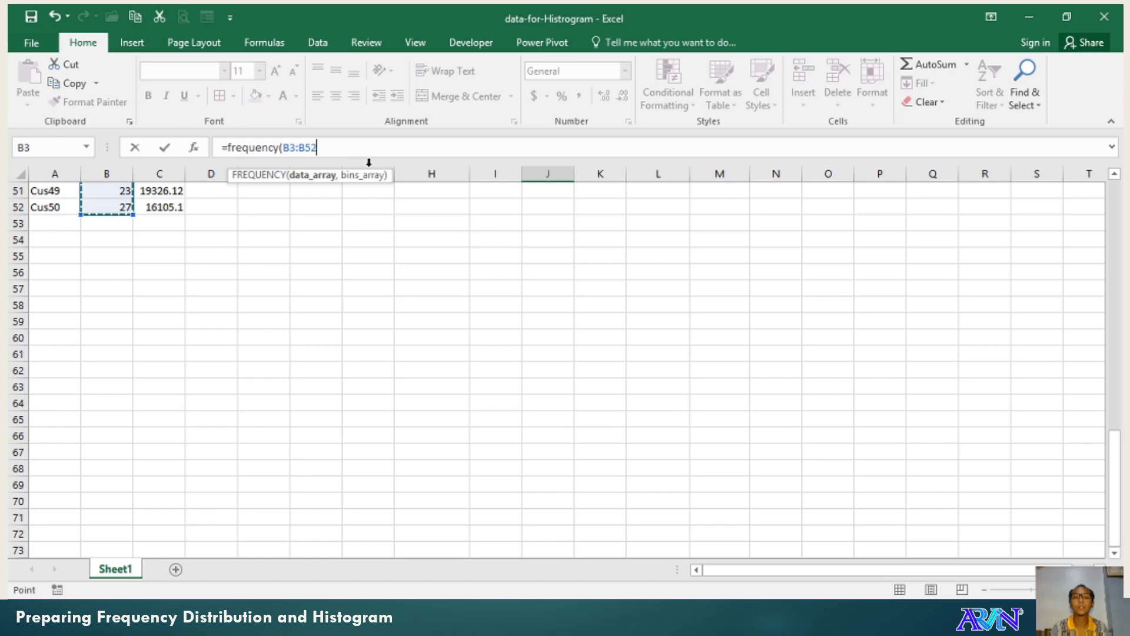
{"action": "left_click", "coordinate": [1111, 257]}
{"action": "left_click", "coordinate": [1112, 232]}
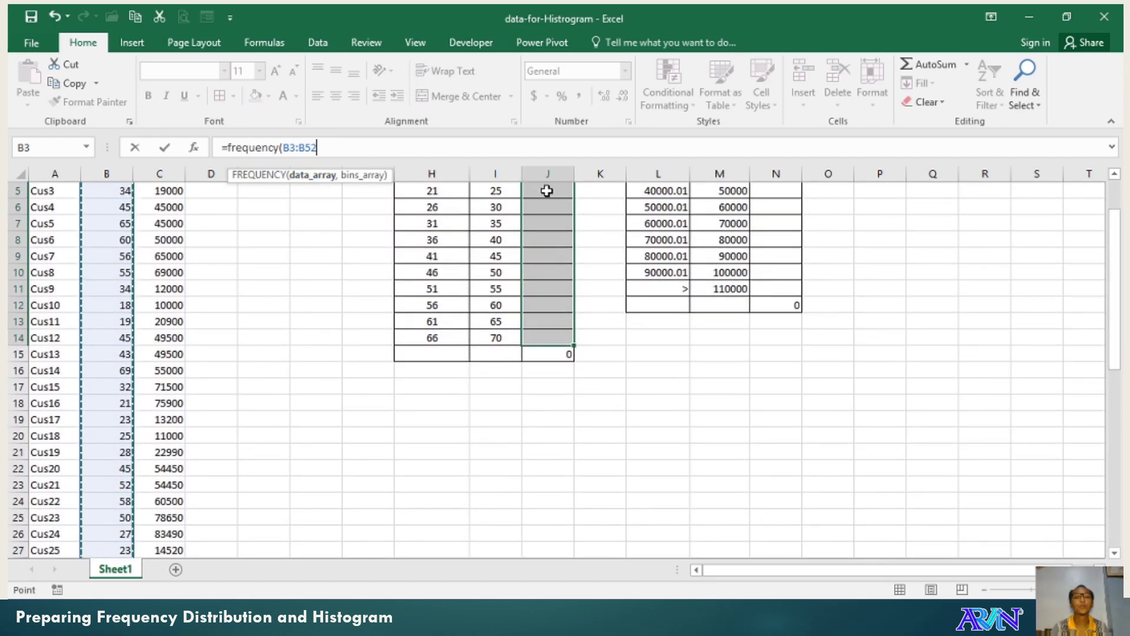
{"action": "left_click", "coordinate": [1113, 199]}
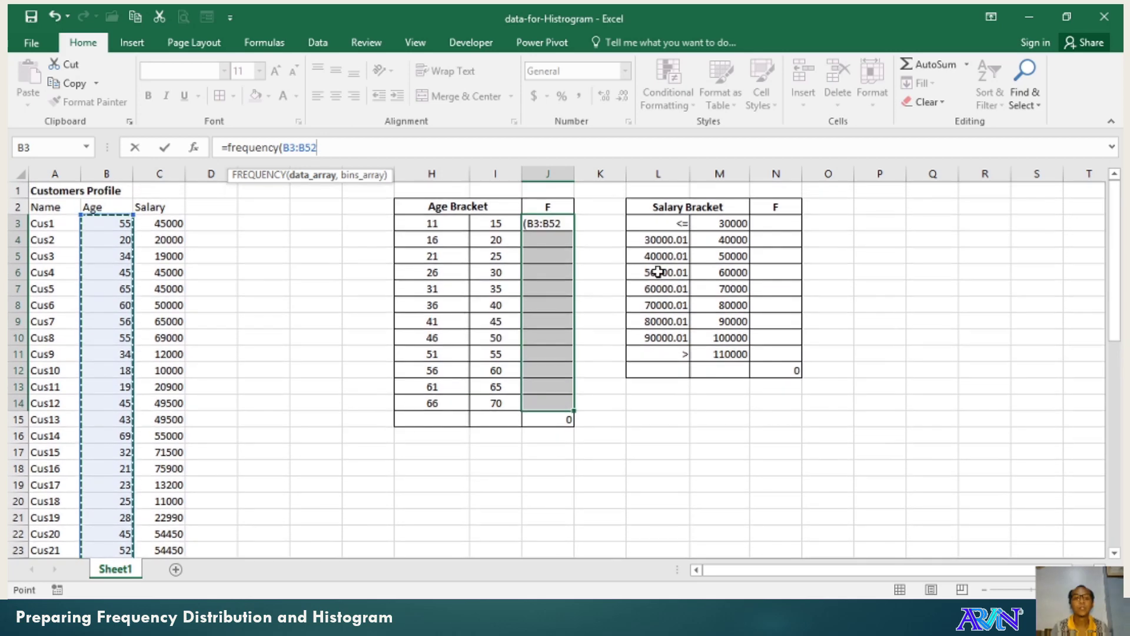
{"action": "type", "text": ","}
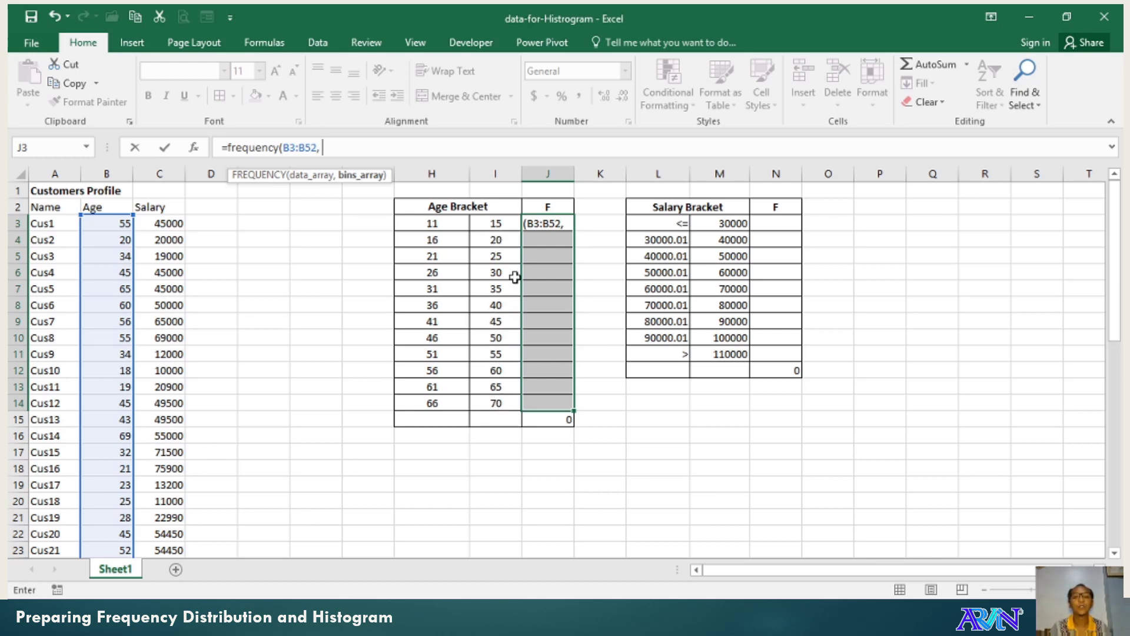
{"action": "left_click_drag", "start_coordinate": [498, 224], "coordinate": [498, 401]}
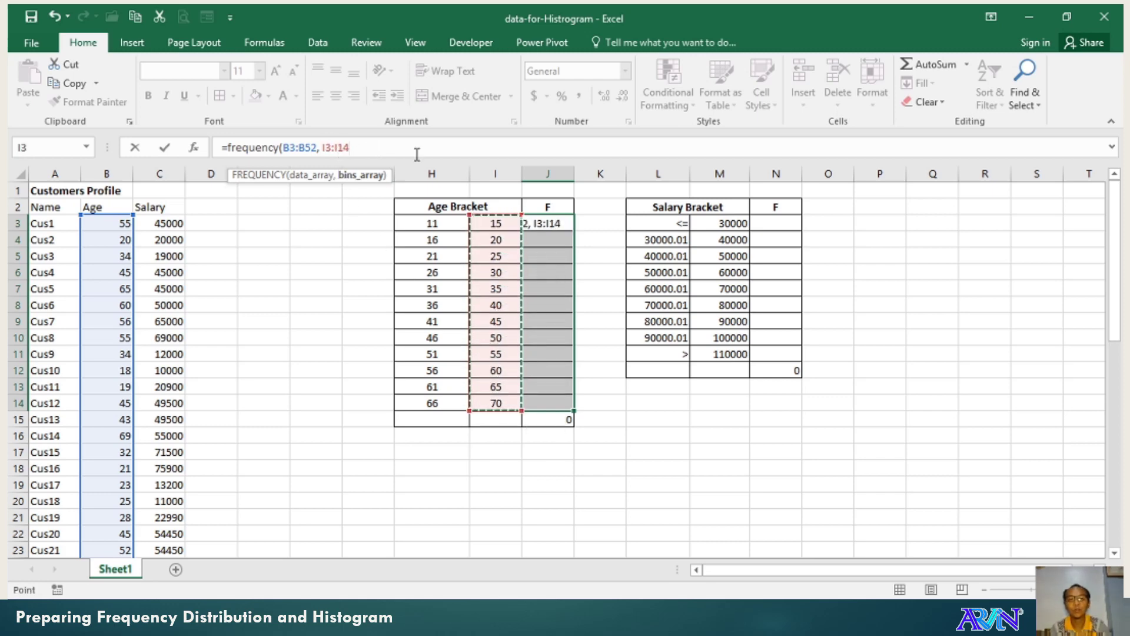
{"action": "type", "text": ")"}
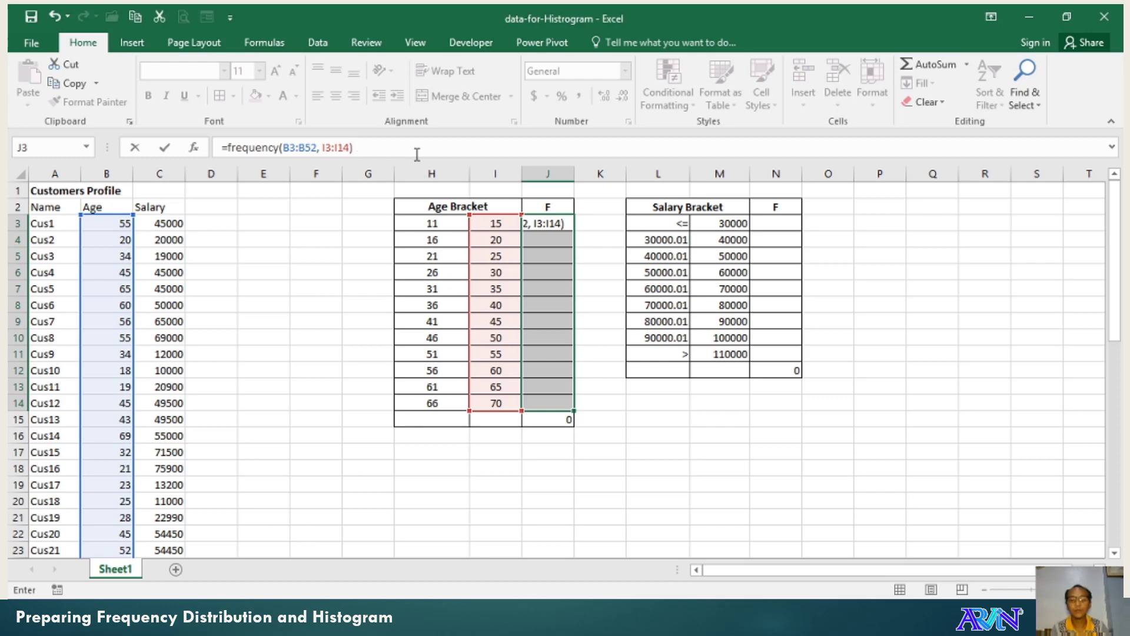
{"action": "key", "text": "ctrl+shift+Return"}
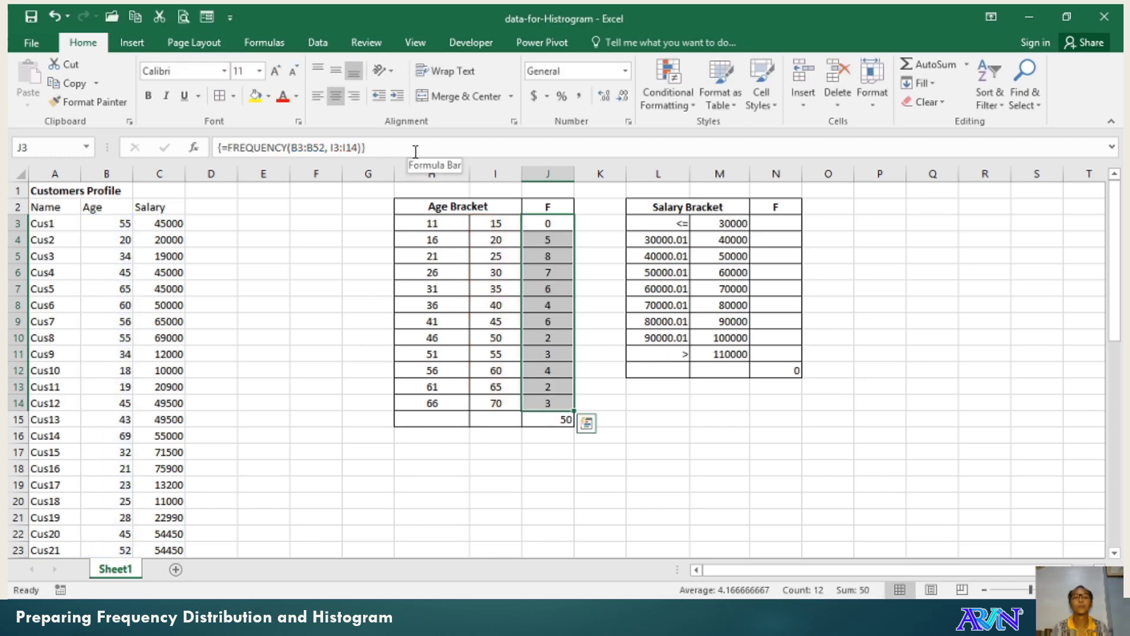
{"action": "left_click", "coordinate": [547, 241]}
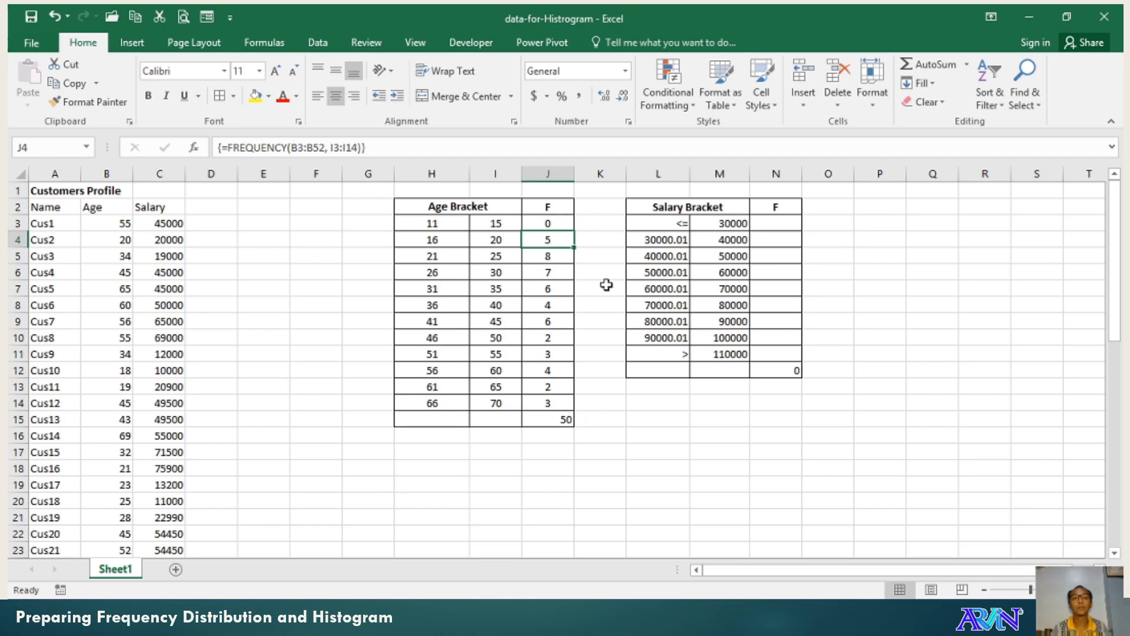
{"action": "key", "text": "Up"}
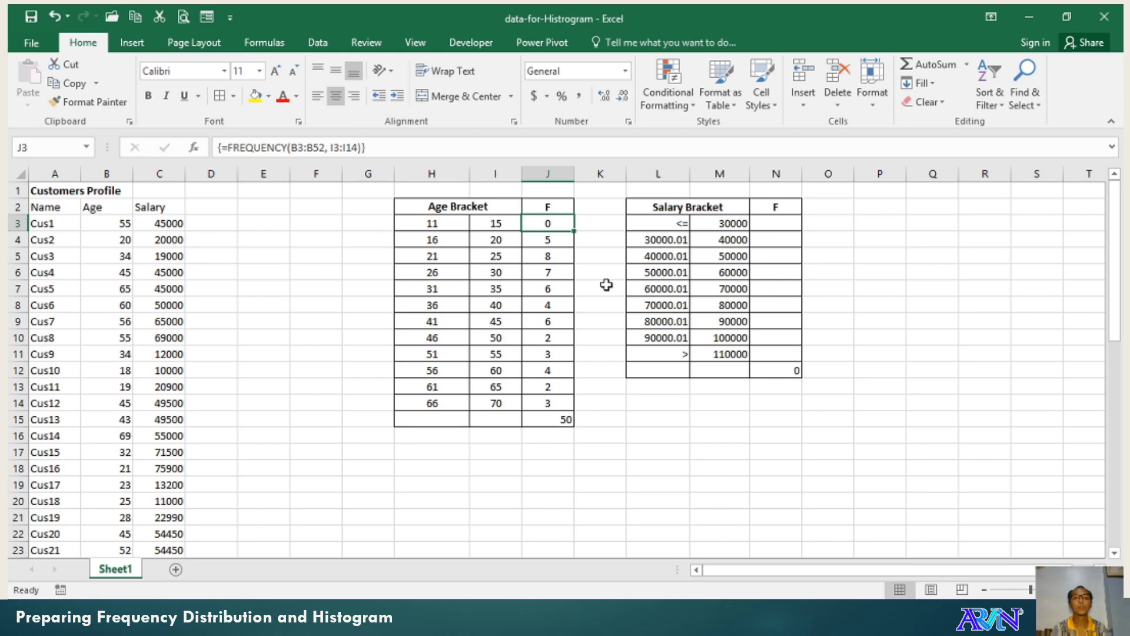
{"action": "key", "text": "Down"}
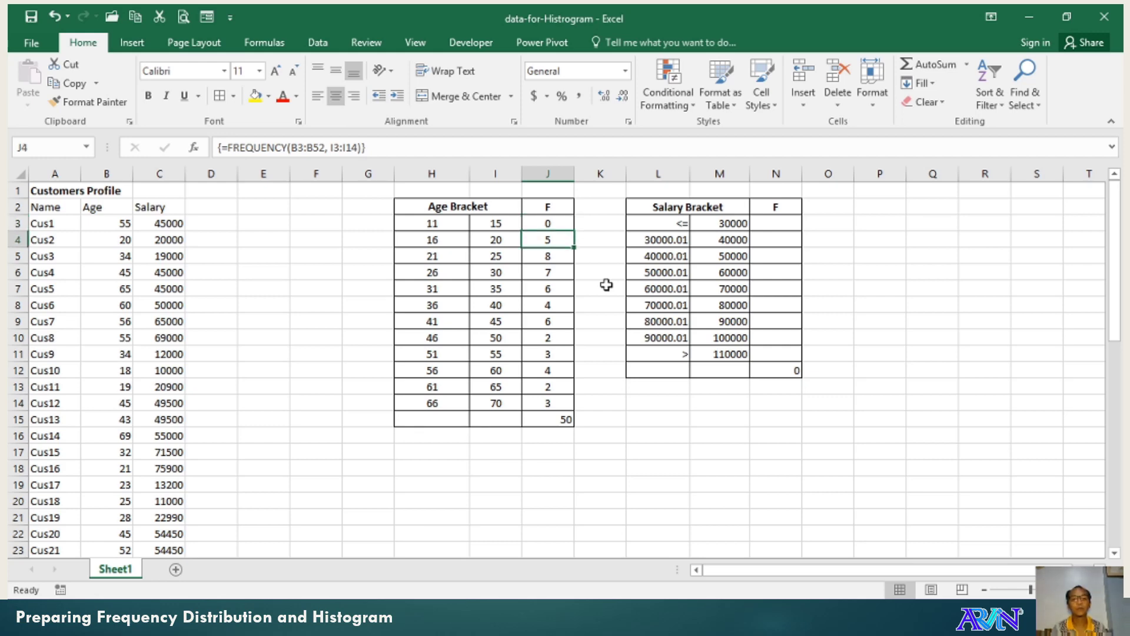
{"action": "key", "text": "Down"}
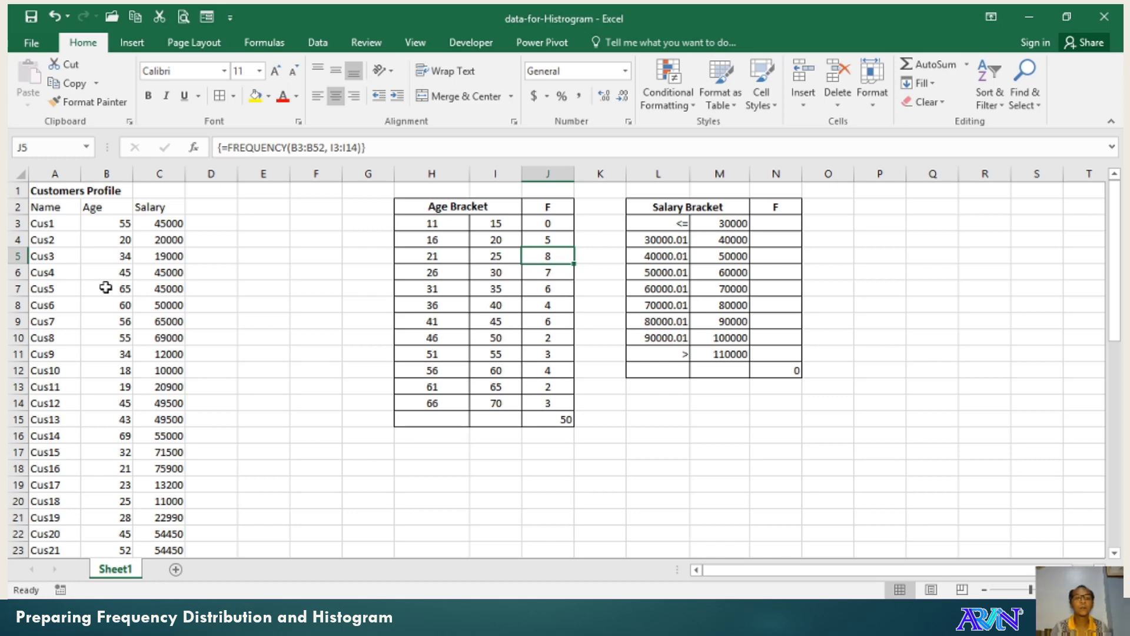
{"action": "left_click", "coordinate": [102, 239]}
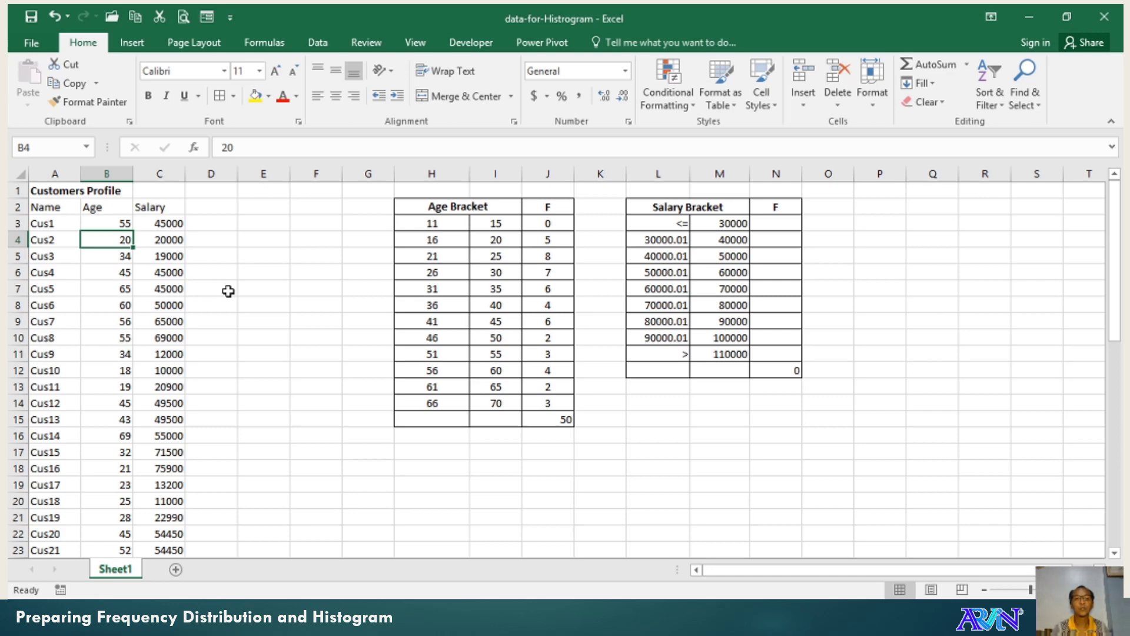
{"action": "key", "text": "Up"}
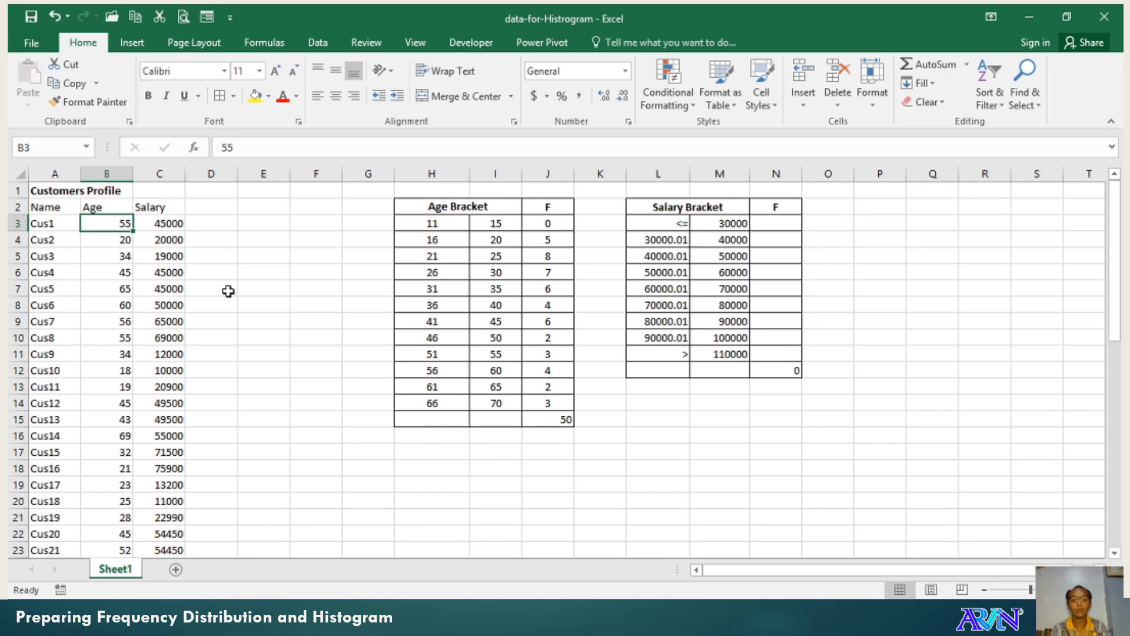
{"action": "type", "text": "15"}
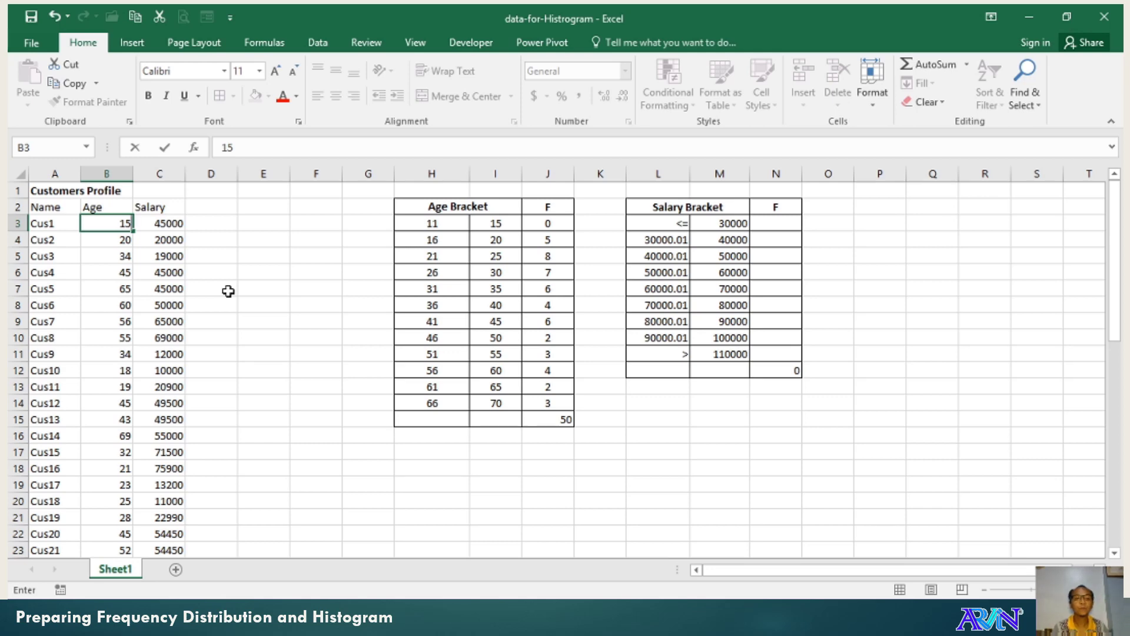
{"action": "key", "text": "Return"}
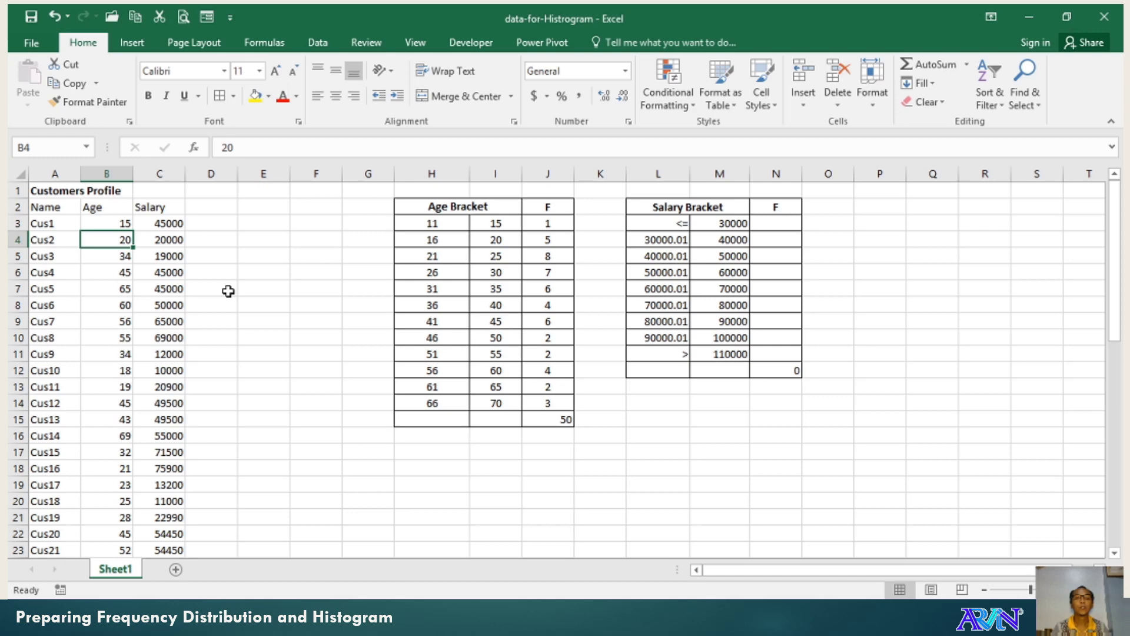
{"action": "key", "text": "ctrl+z"}
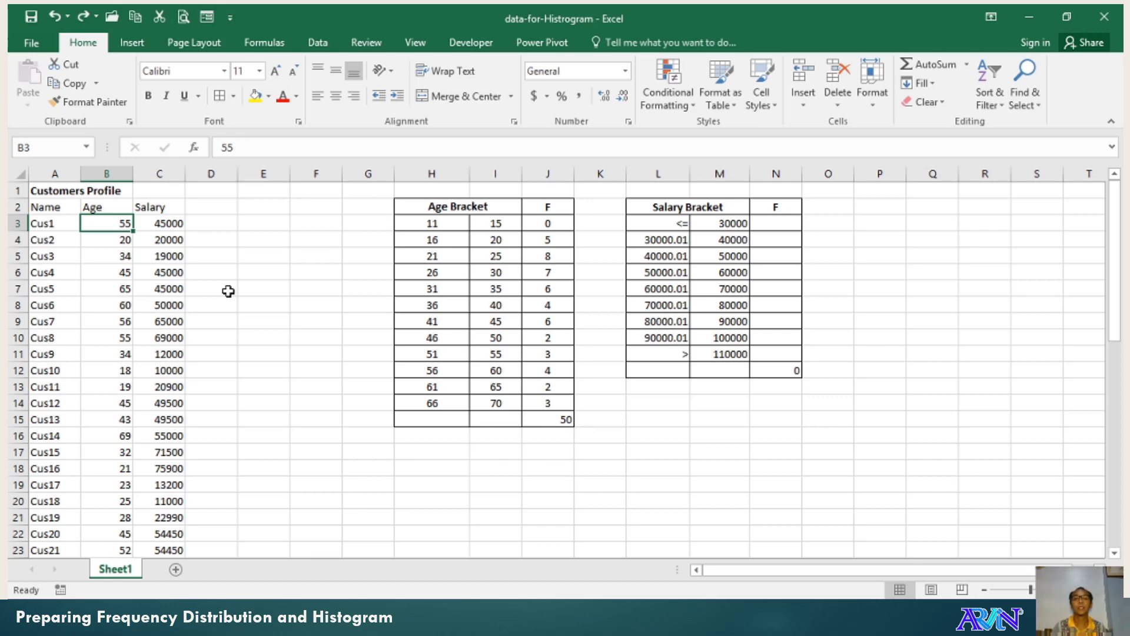
{"action": "left_click", "coordinate": [699, 273]}
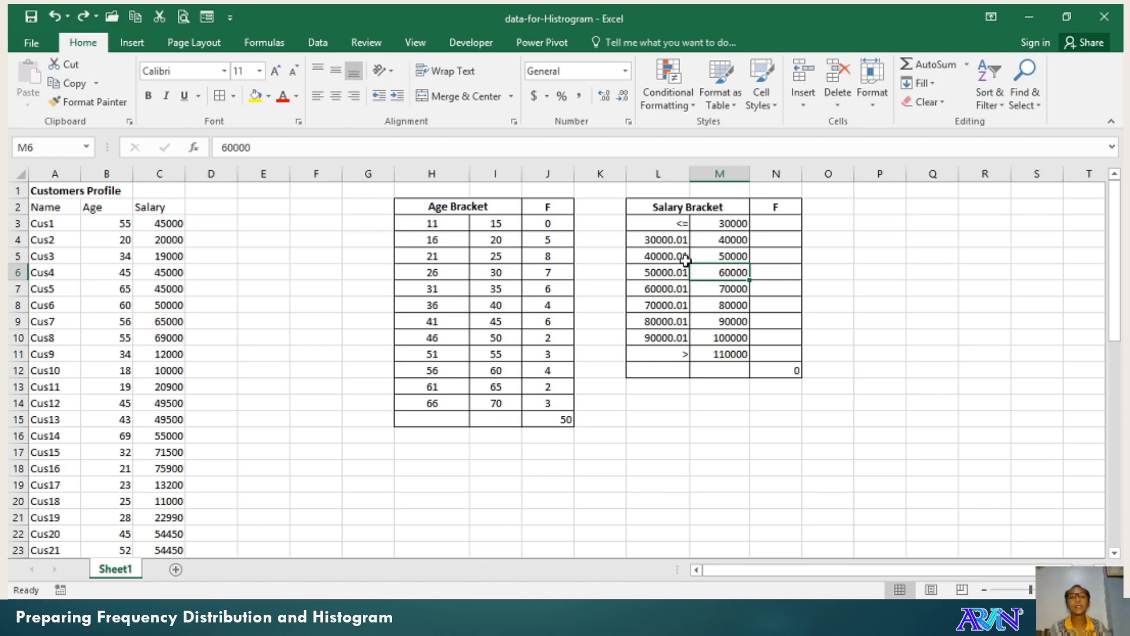
Array-enter =FREQUENCY(C3:C52, M3:M11) in N3:N11 and check the resulting salary counts.
{"action": "left_click_drag", "start_coordinate": [779, 225], "coordinate": [788, 355]}
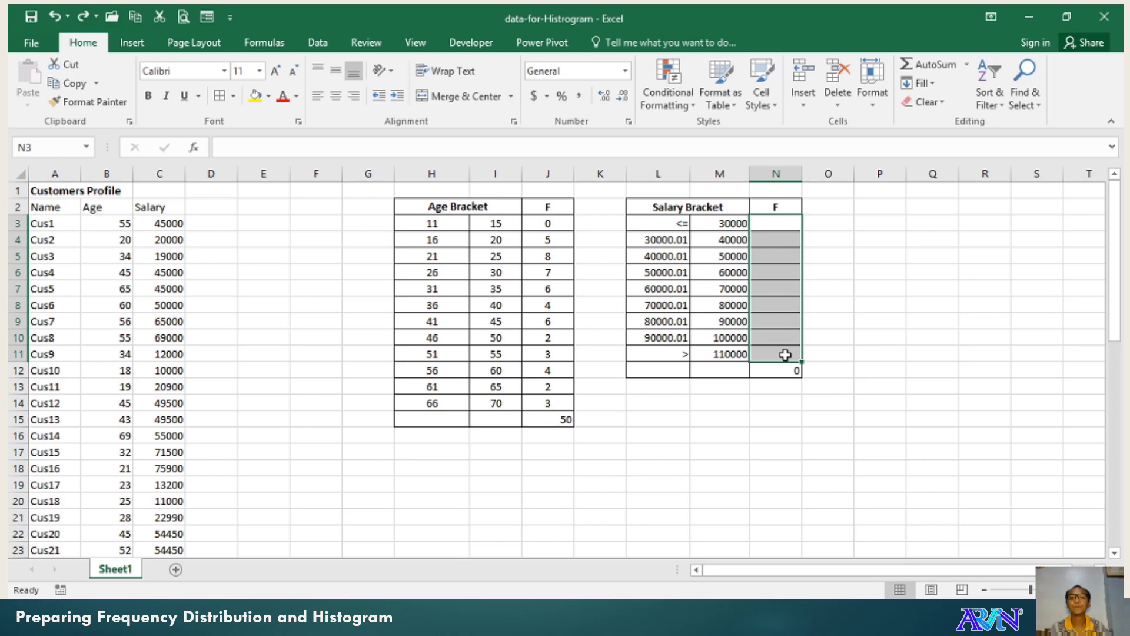
{"action": "left_click", "coordinate": [269, 144]}
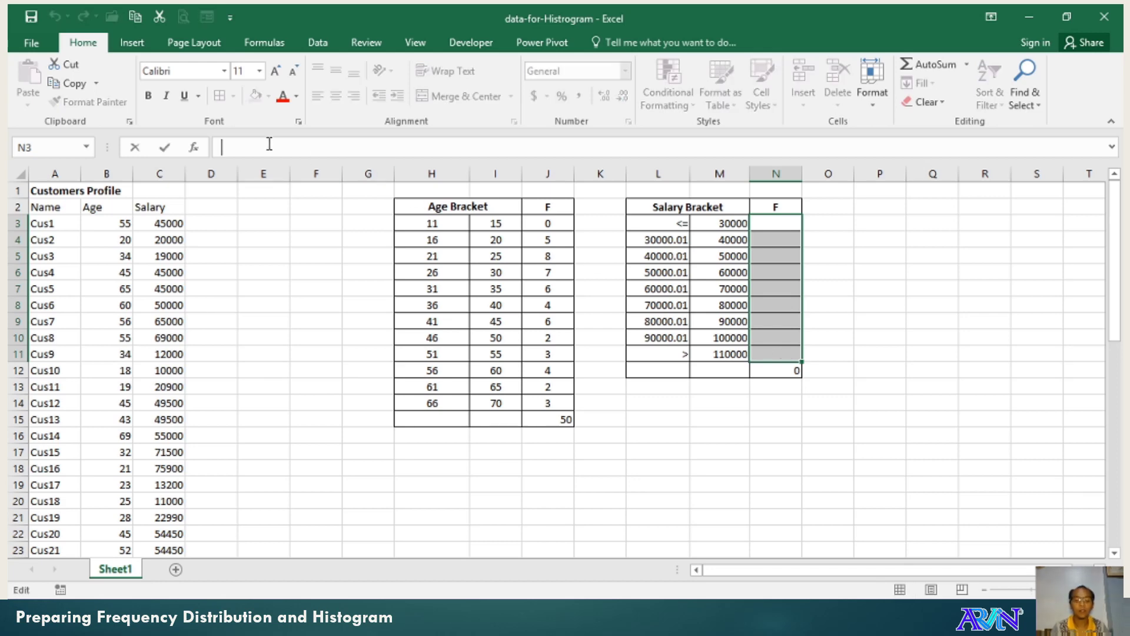
{"action": "type", "text": "="}
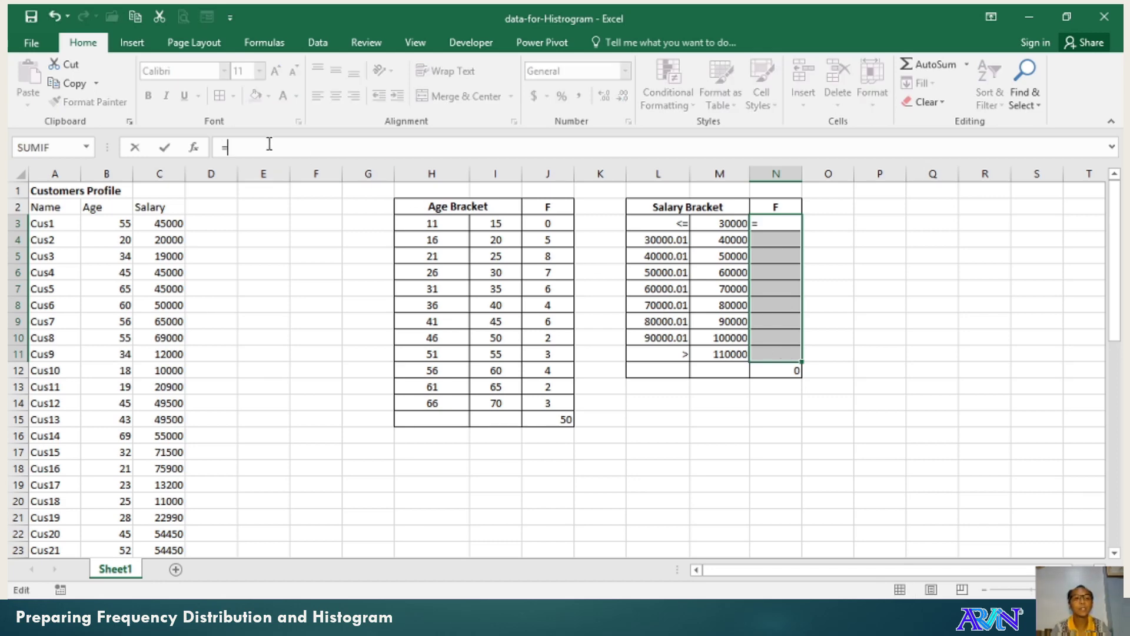
{"action": "type", "text": "frequenc"}
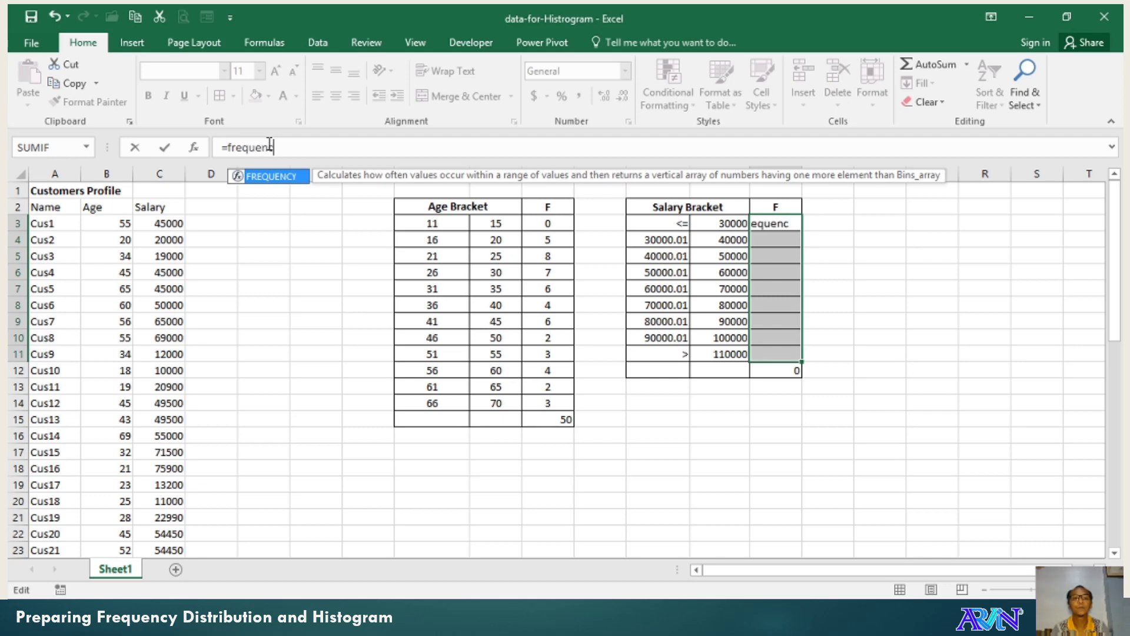
{"action": "type", "text": "y("}
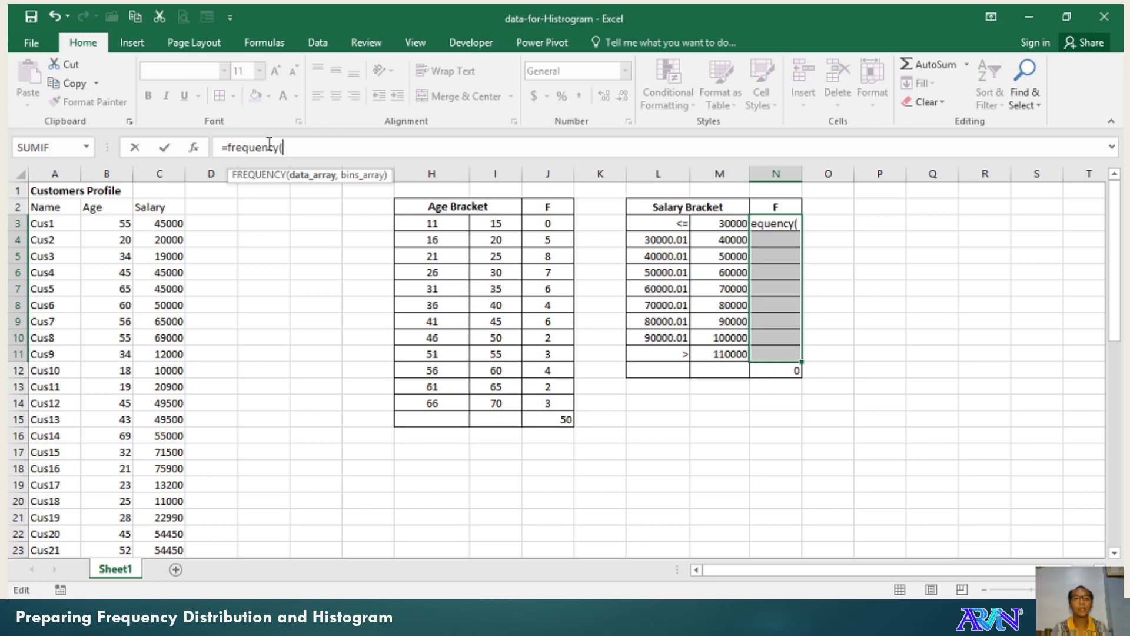
{"action": "type", "text": "c3:"}
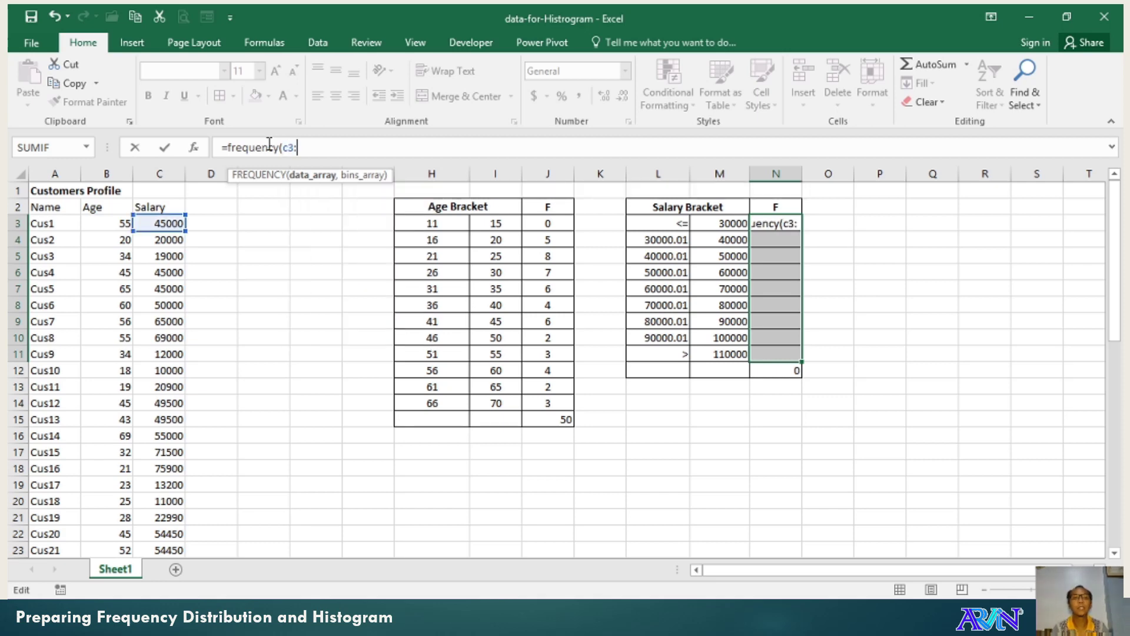
{"action": "type", "text": "c52"}
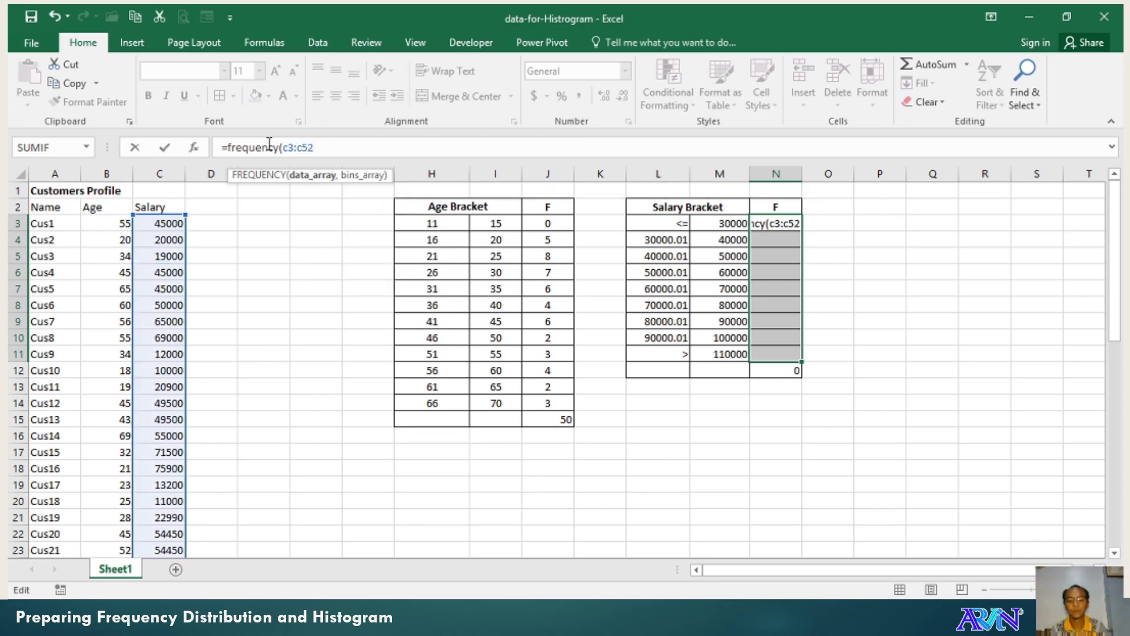
{"action": "type", "text": ","}
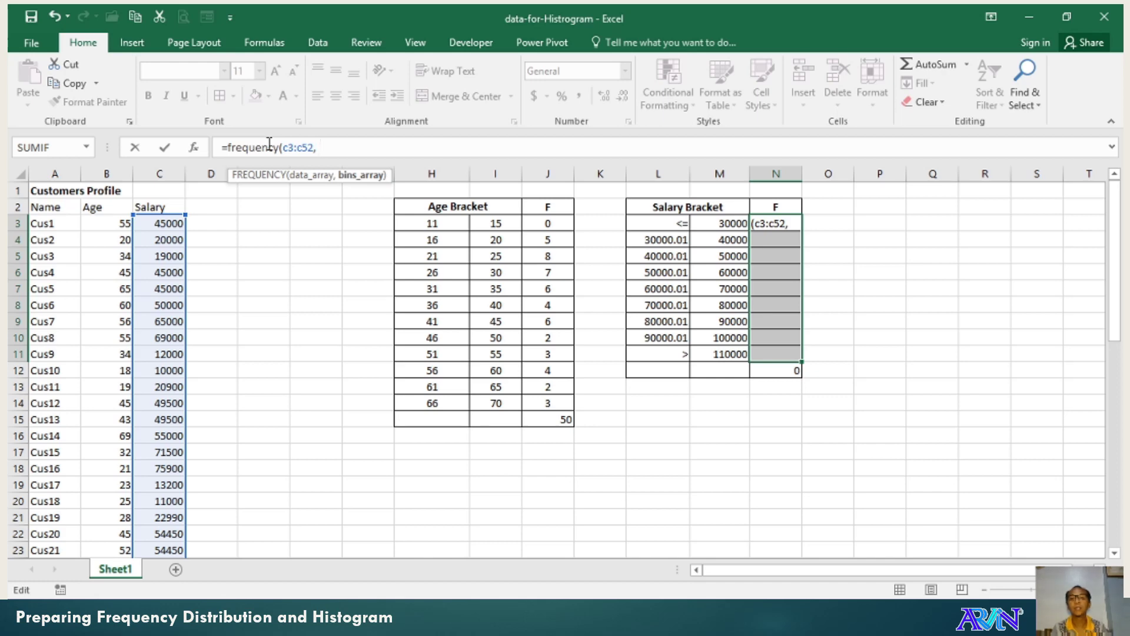
{"action": "type", "text": " m3:"}
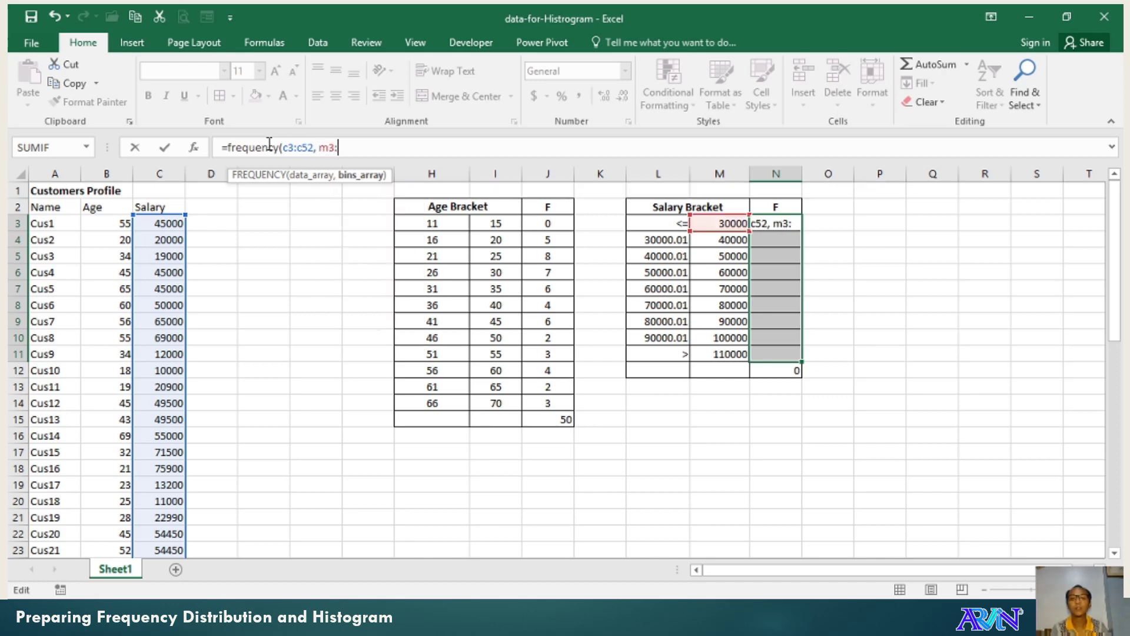
{"action": "type", "text": "m11"}
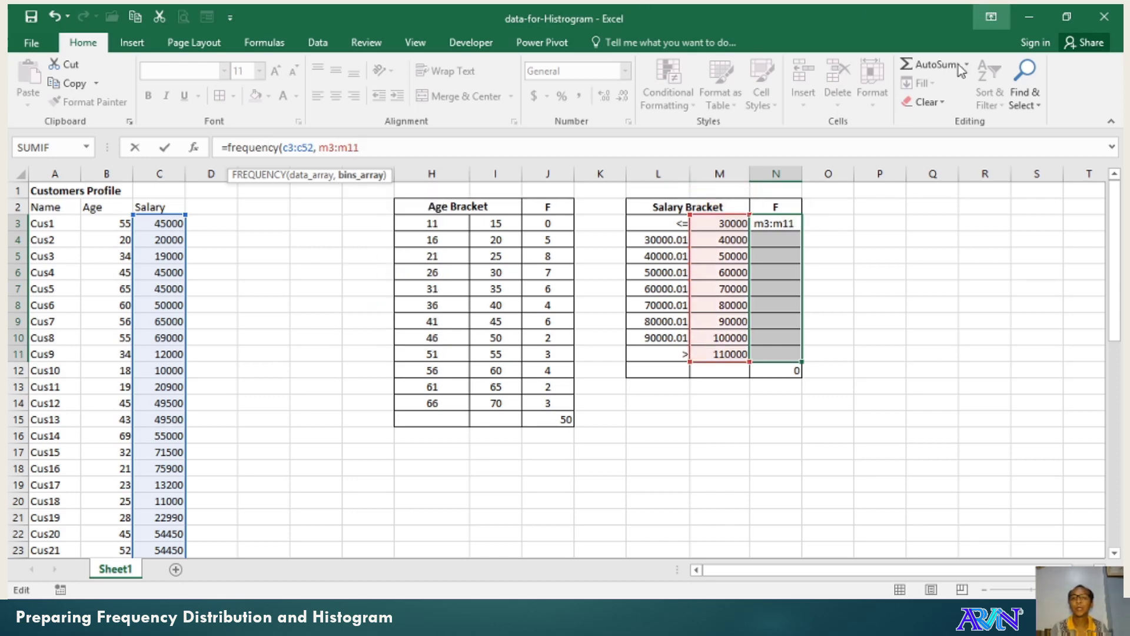
{"action": "mouse_move", "coordinate": [1114, 294]}
{"action": "left_mouse_down"}
{"action": "mouse_move", "coordinate": [1111, 541]}
{"action": "mouse_move", "coordinate": [1111, 272]}
{"action": "left_mouse_up"}
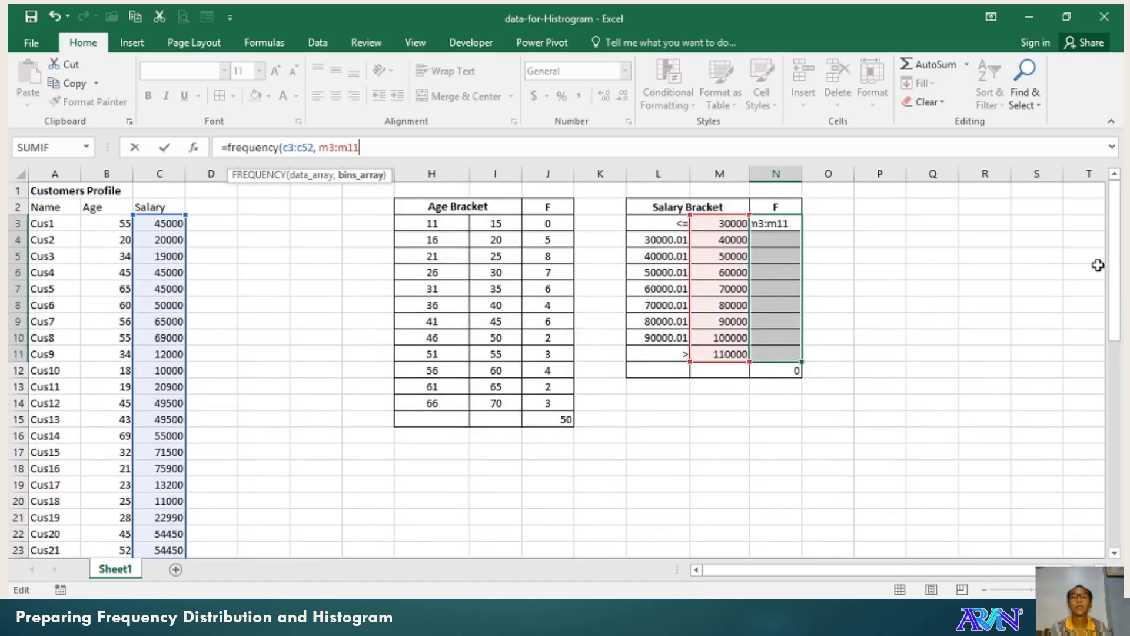
{"action": "type", "text": ")"}
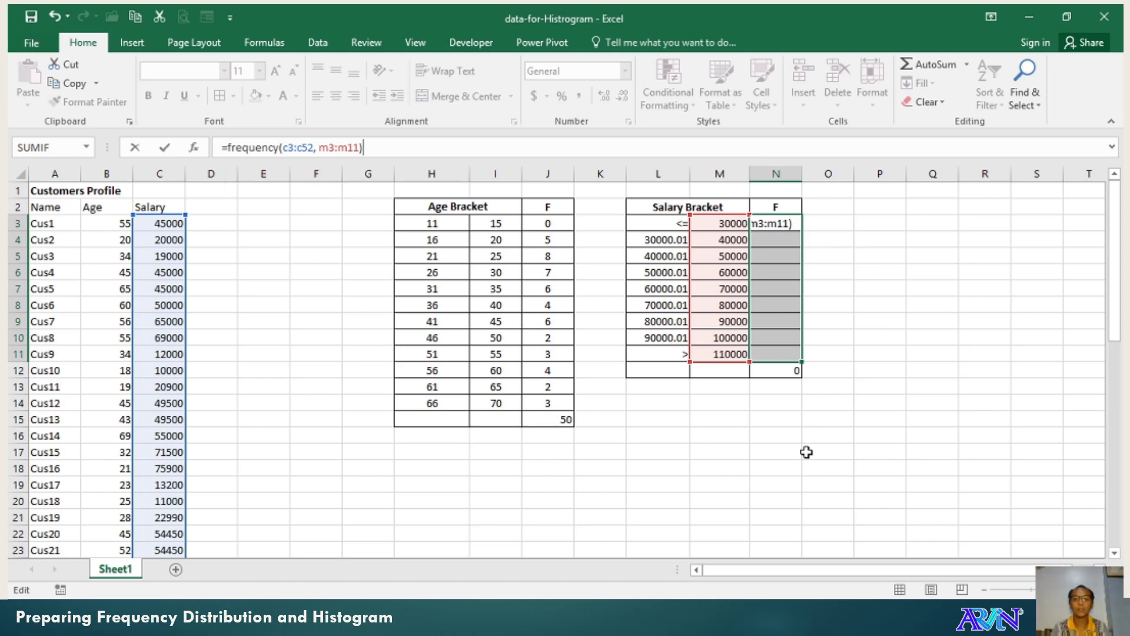
{"action": "key", "text": "ctrl+shift+Return"}
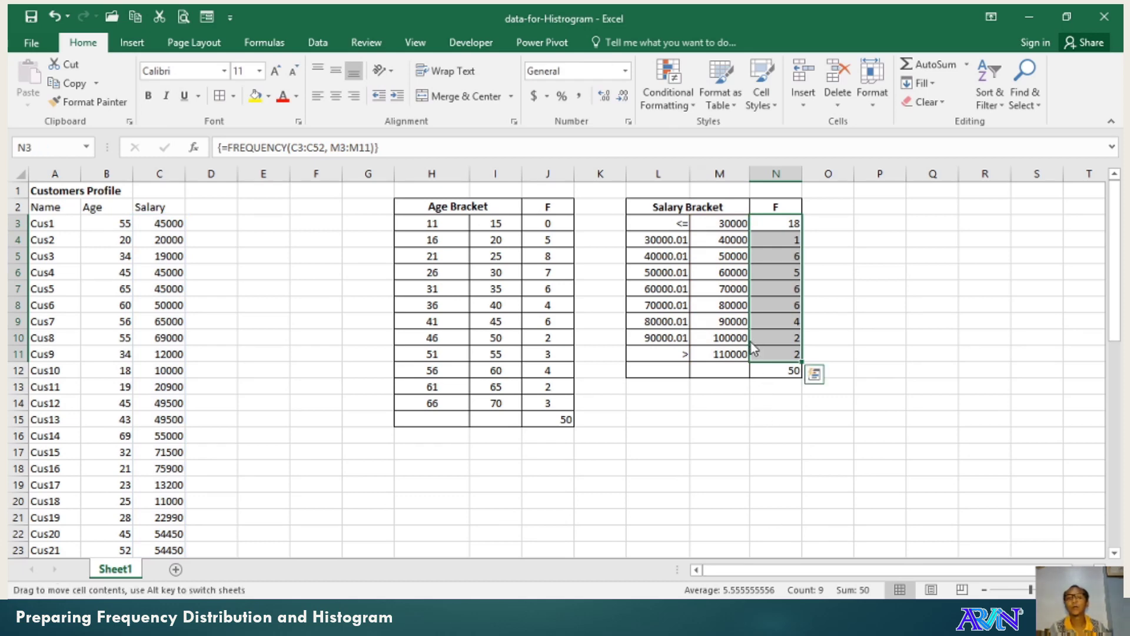
{"action": "left_click", "coordinate": [783, 237]}
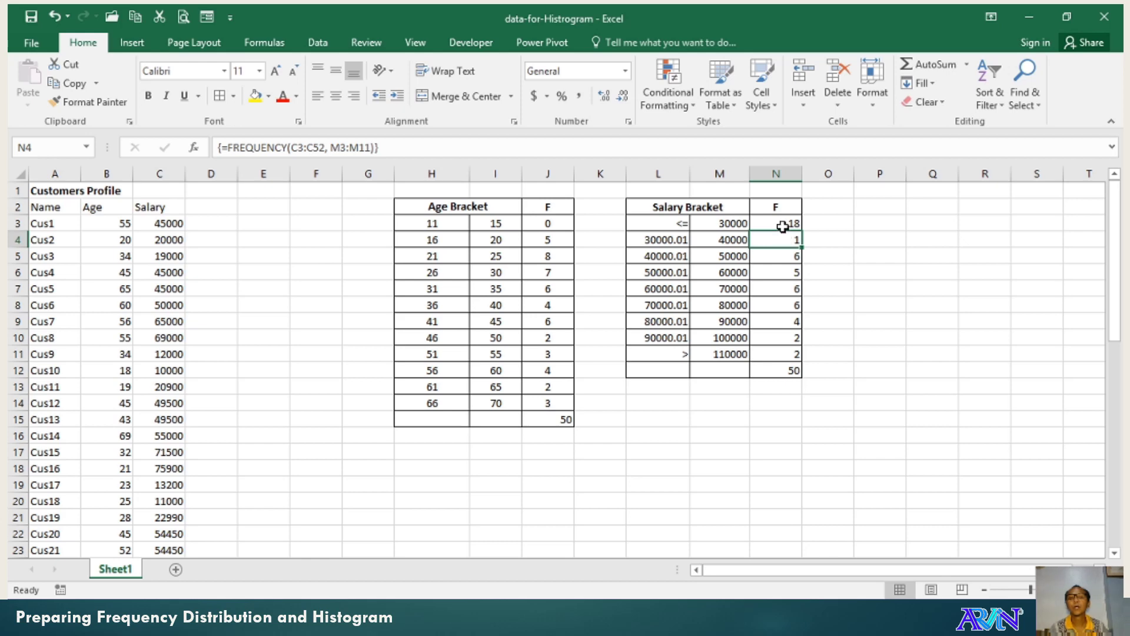
{"action": "left_click", "coordinate": [784, 223]}
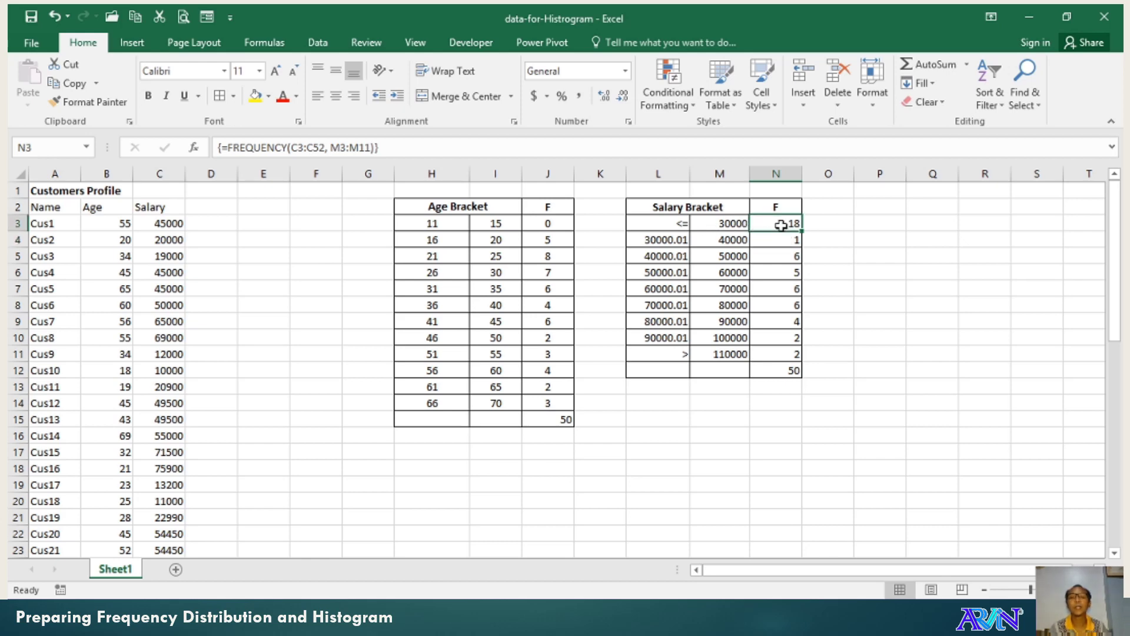
{"action": "left_click", "coordinate": [786, 355]}
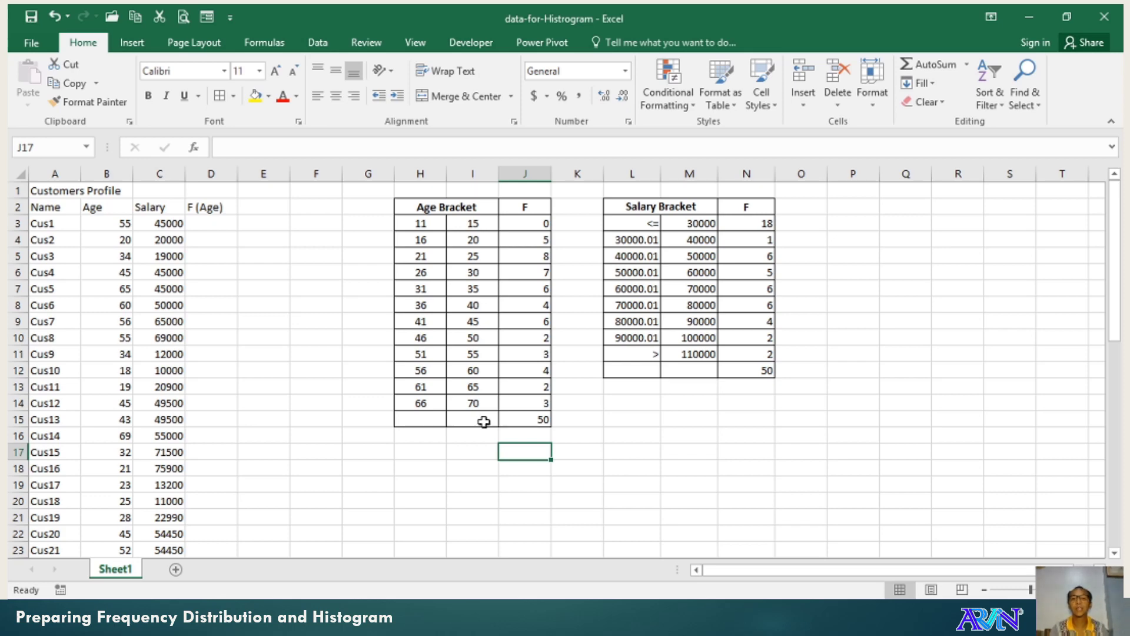
Copy the Age Bracket frequency table range H2:J15.
{"action": "left_click", "coordinate": [423, 209]}
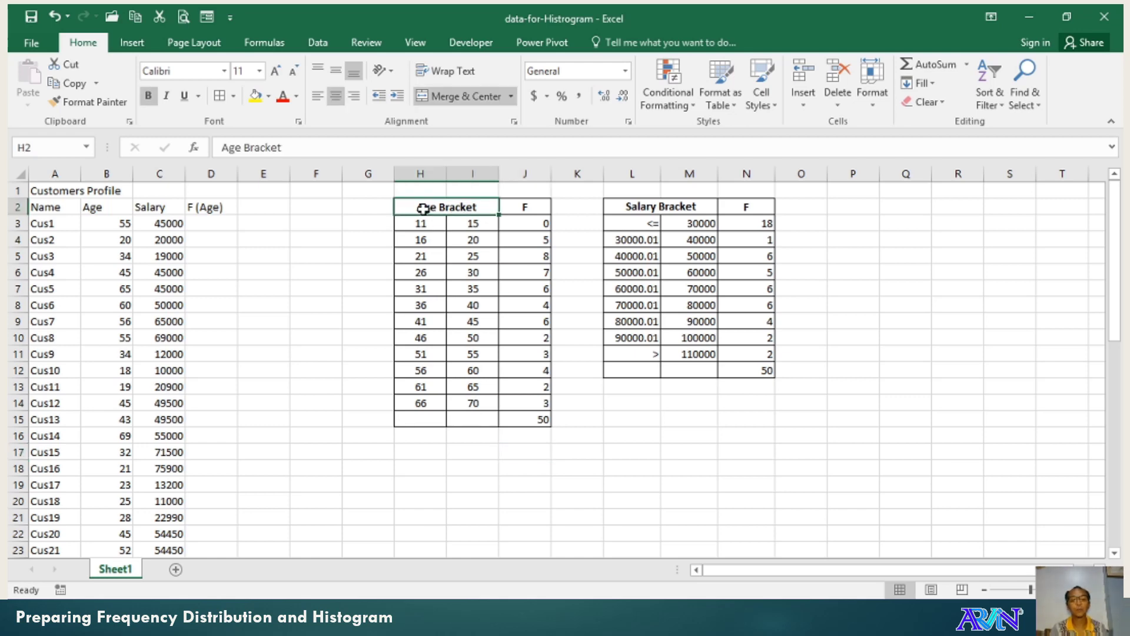
{"action": "left_click", "coordinate": [442, 301]}
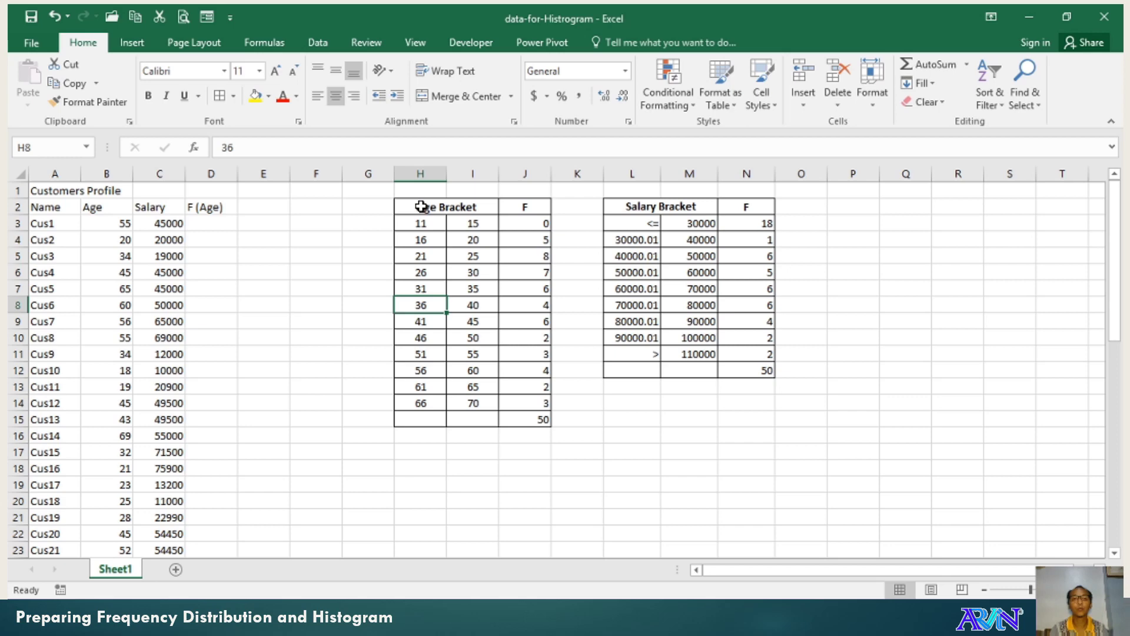
{"action": "left_click_drag", "start_coordinate": [421, 206], "coordinate": [530, 419]}
{"action": "right_click", "coordinate": [477, 324]}
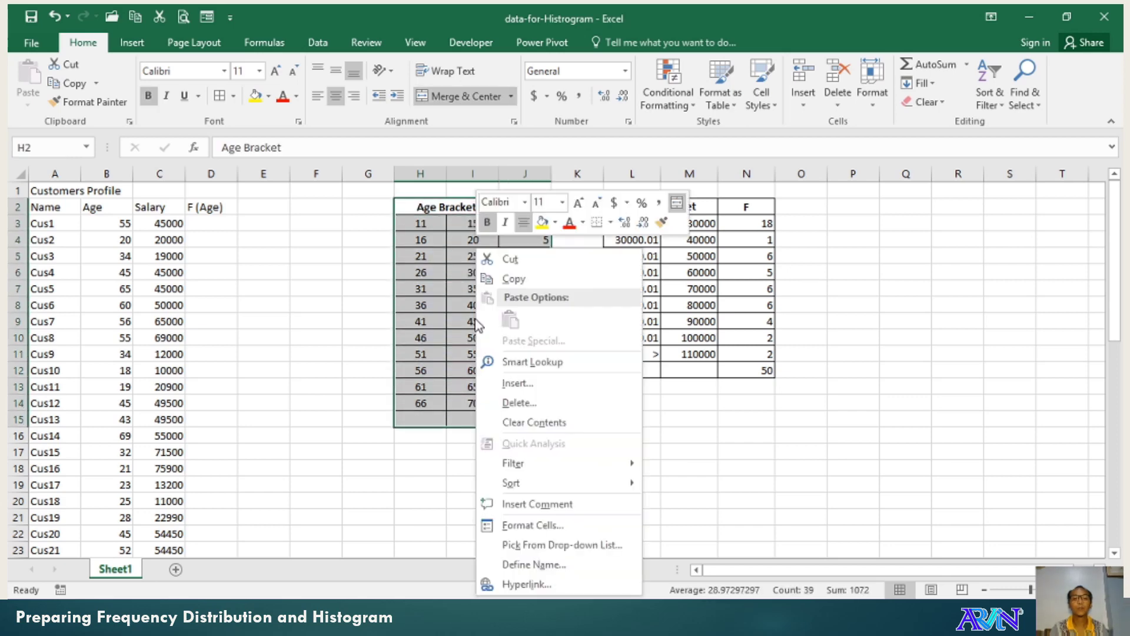
{"action": "left_click", "coordinate": [514, 279]}
{"action": "left_click", "coordinate": [498, 485]}
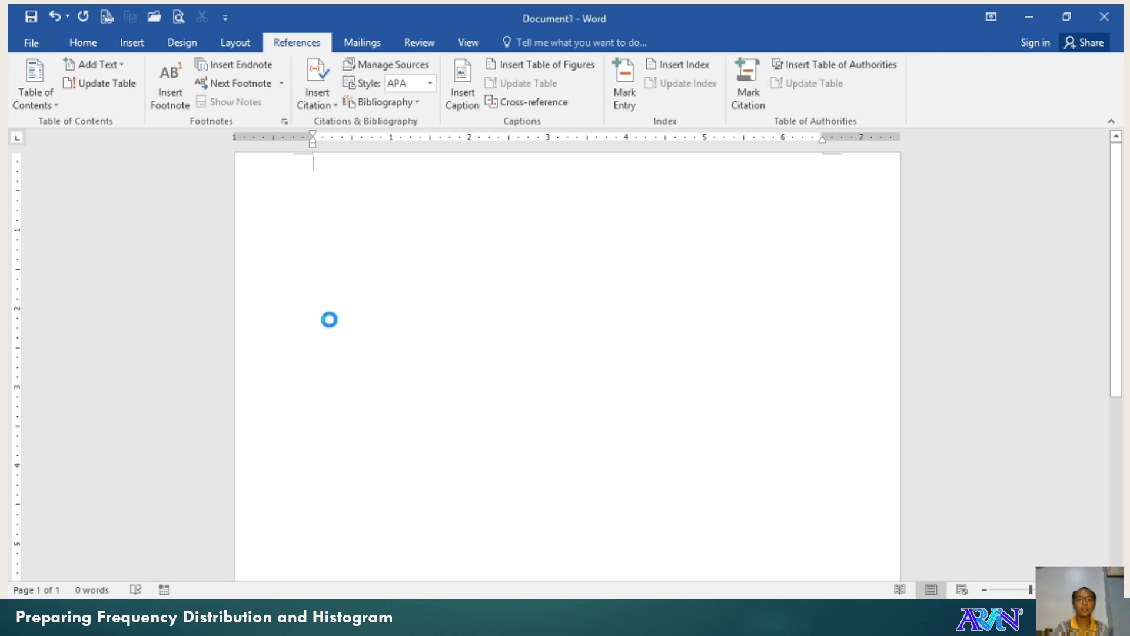
Paste the table into Word's Document1, widen its three columns, and return to Excel.
{"action": "key", "text": "ctrl+v"}
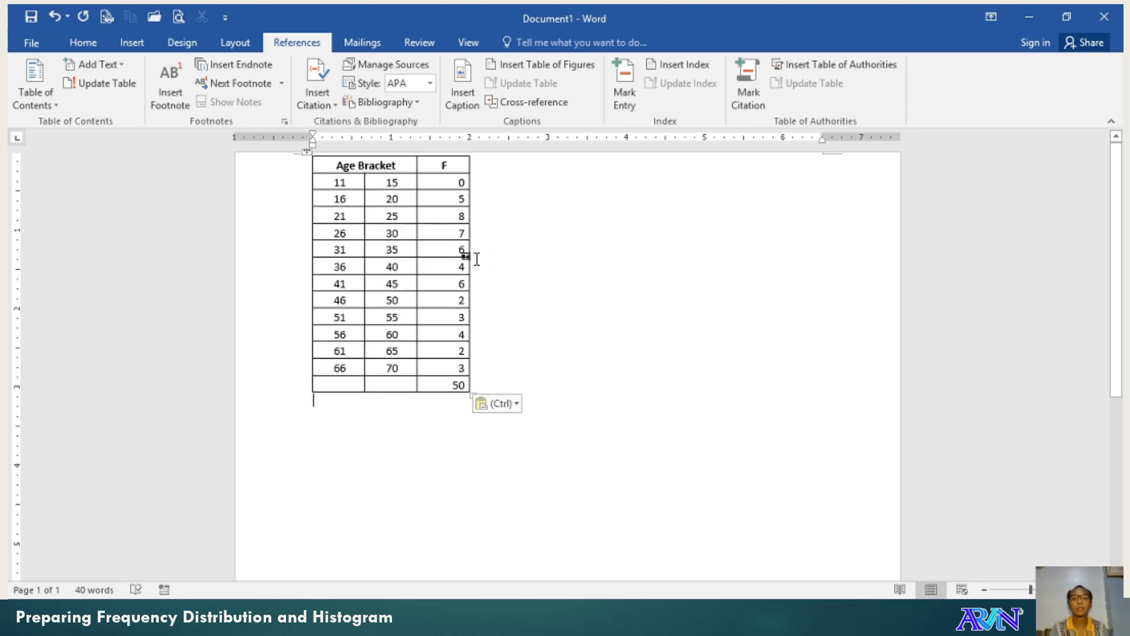
{"action": "left_click_drag", "start_coordinate": [463, 251], "coordinate": [711, 283]}
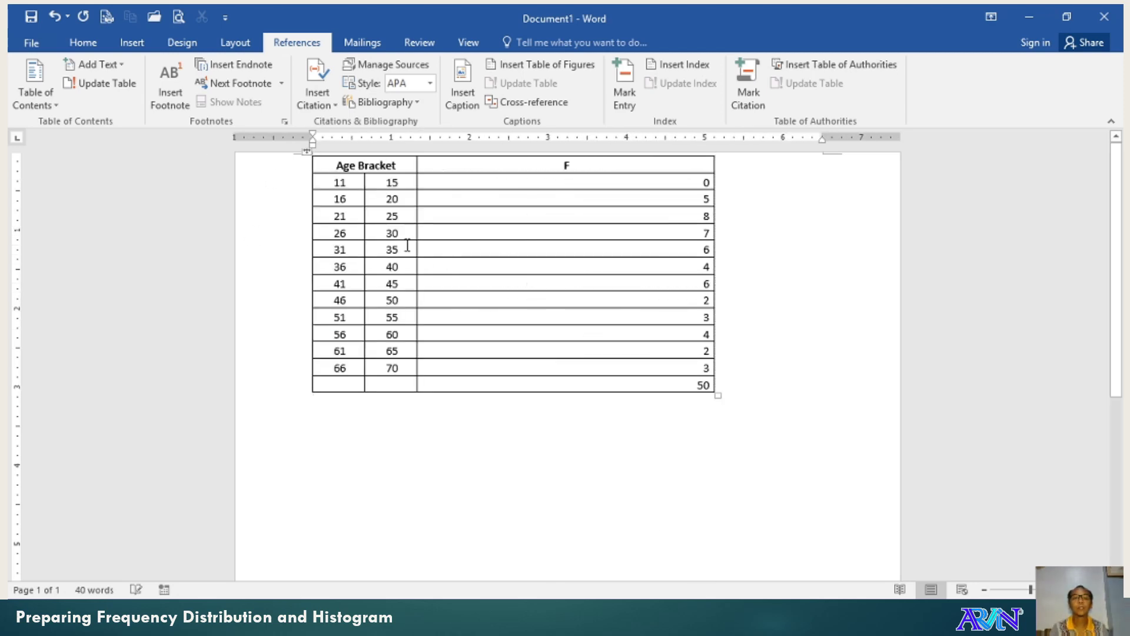
{"action": "left_click_drag", "start_coordinate": [416, 250], "coordinate": [538, 251]}
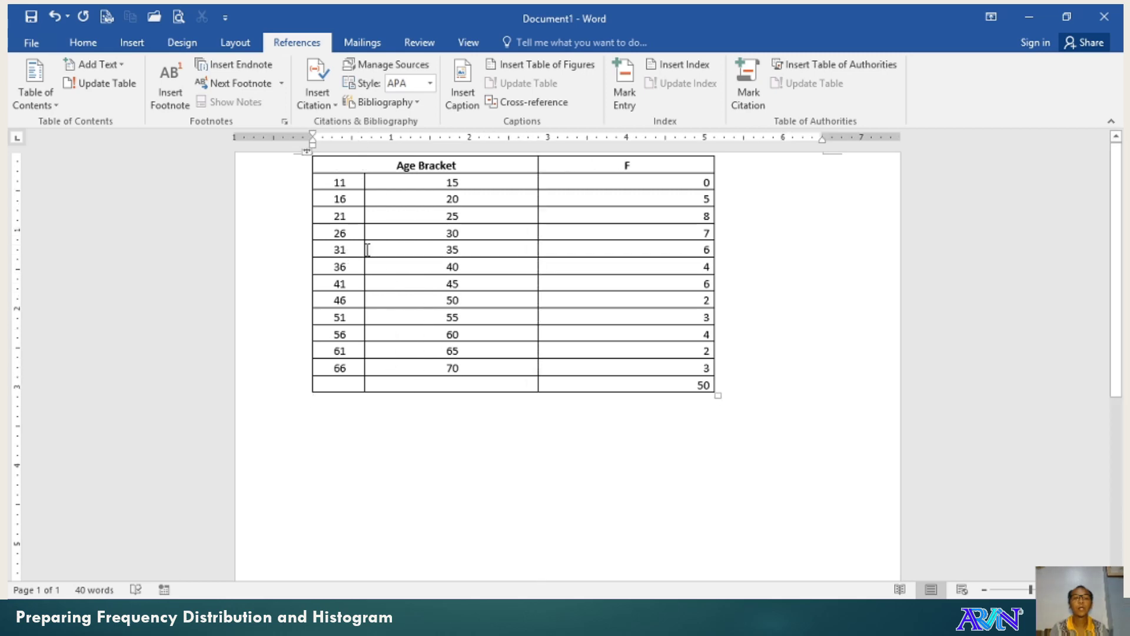
{"action": "left_click_drag", "start_coordinate": [397, 256], "coordinate": [426, 280]}
{"action": "left_click", "coordinate": [756, 350]}
{"action": "left_click_drag", "start_coordinate": [537, 249], "coordinate": [572, 254]}
{"action": "left_click", "coordinate": [556, 412]}
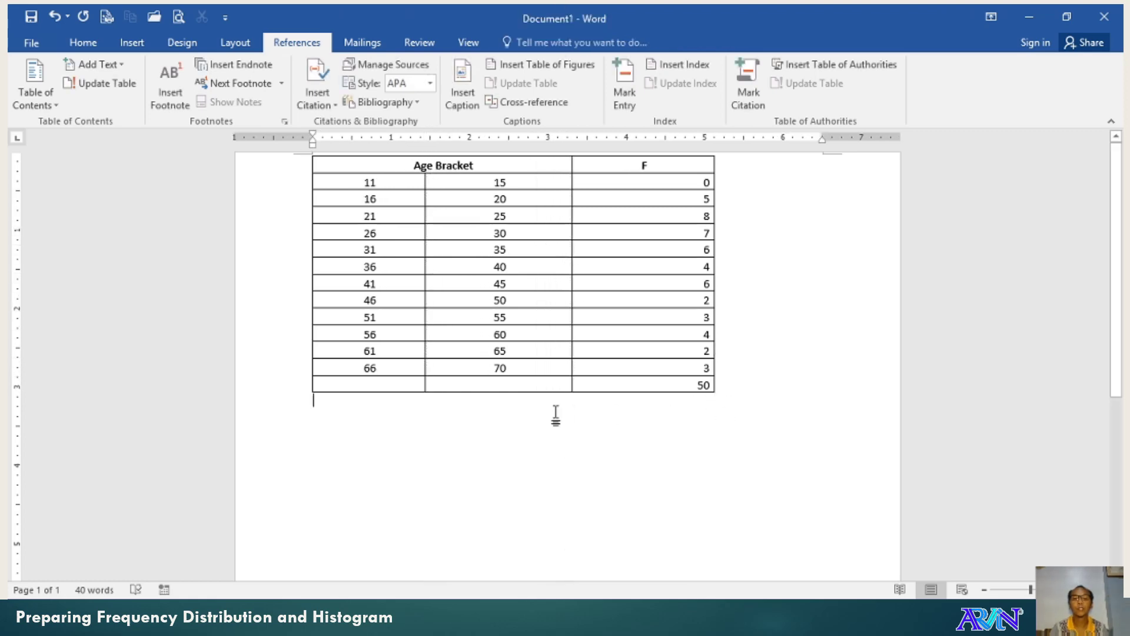
{"action": "key", "text": "alt+Tab"}
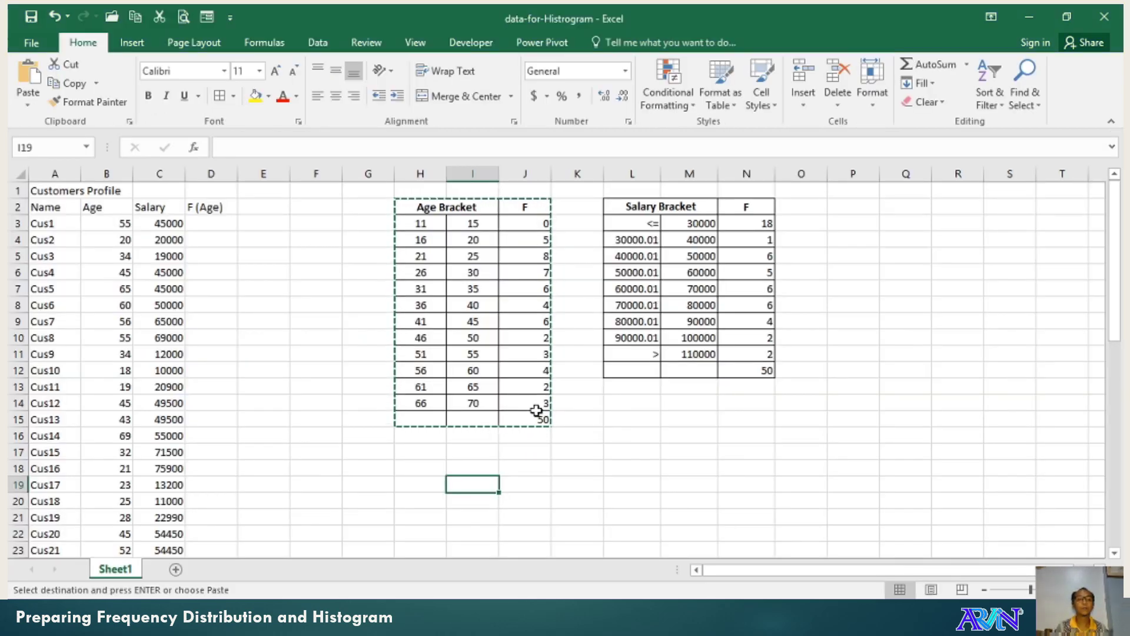
Cancel the copy selection and look at the Insert Statistic Chart options, then dismiss the tooltip.
{"action": "key", "text": "Escape"}
{"action": "left_click", "coordinate": [906, 370]}
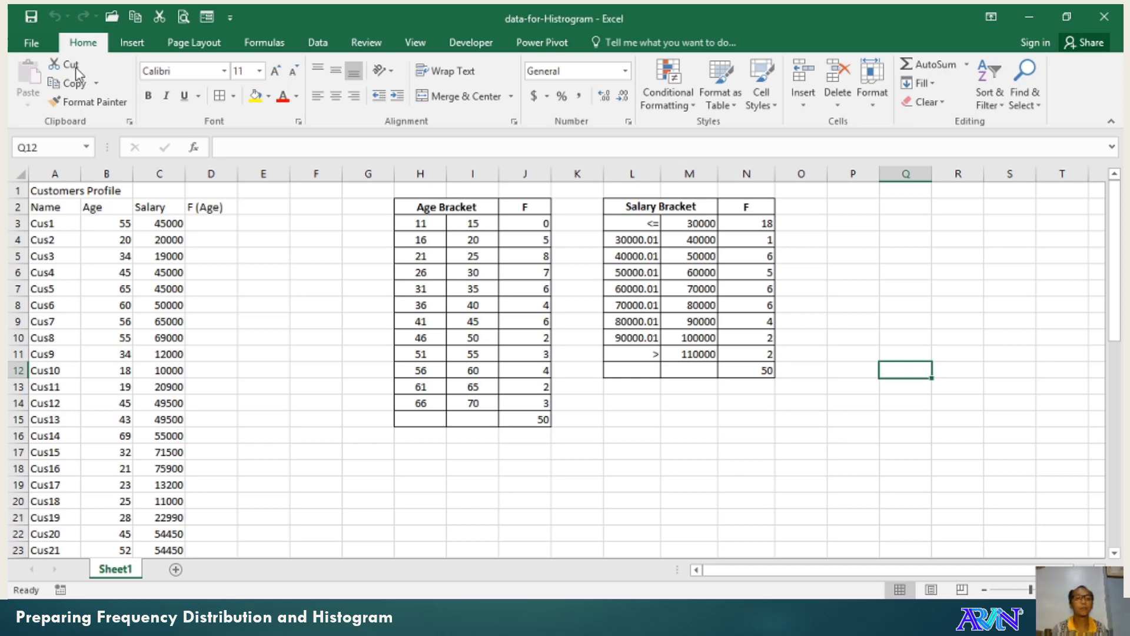
{"action": "left_click", "coordinate": [130, 42]}
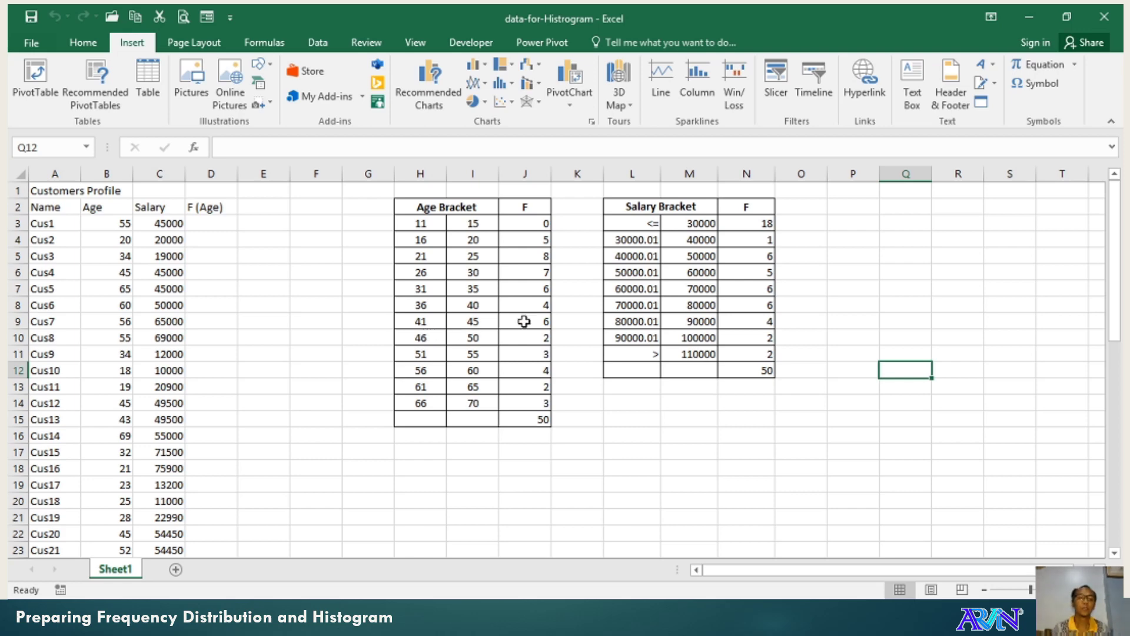
{"action": "left_click", "coordinate": [235, 372]}
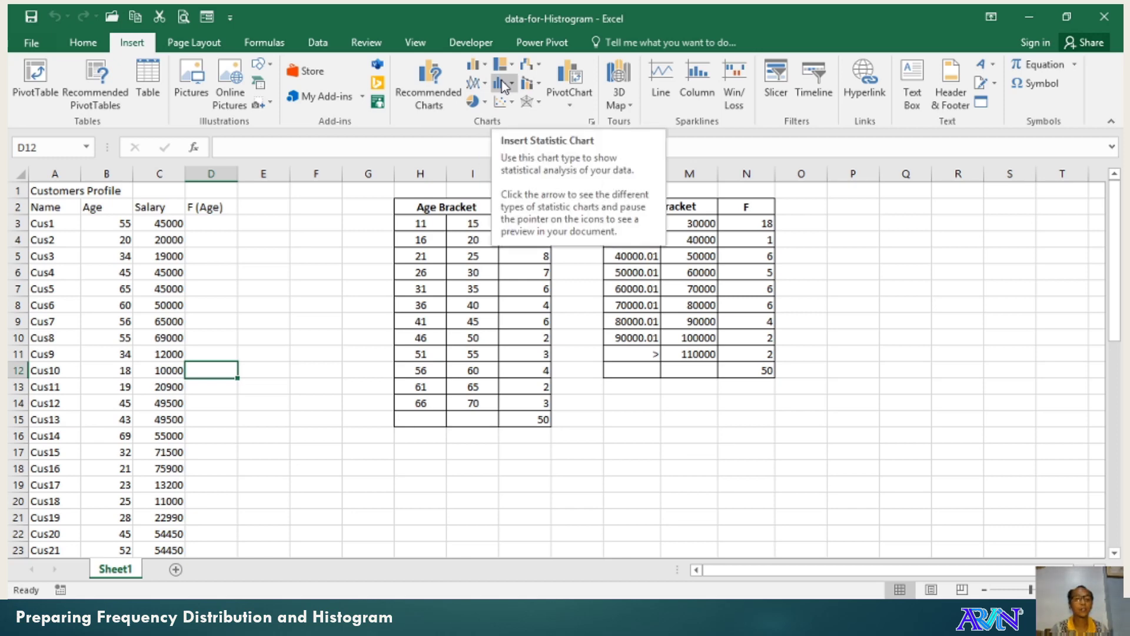
{"action": "left_click", "coordinate": [347, 421]}
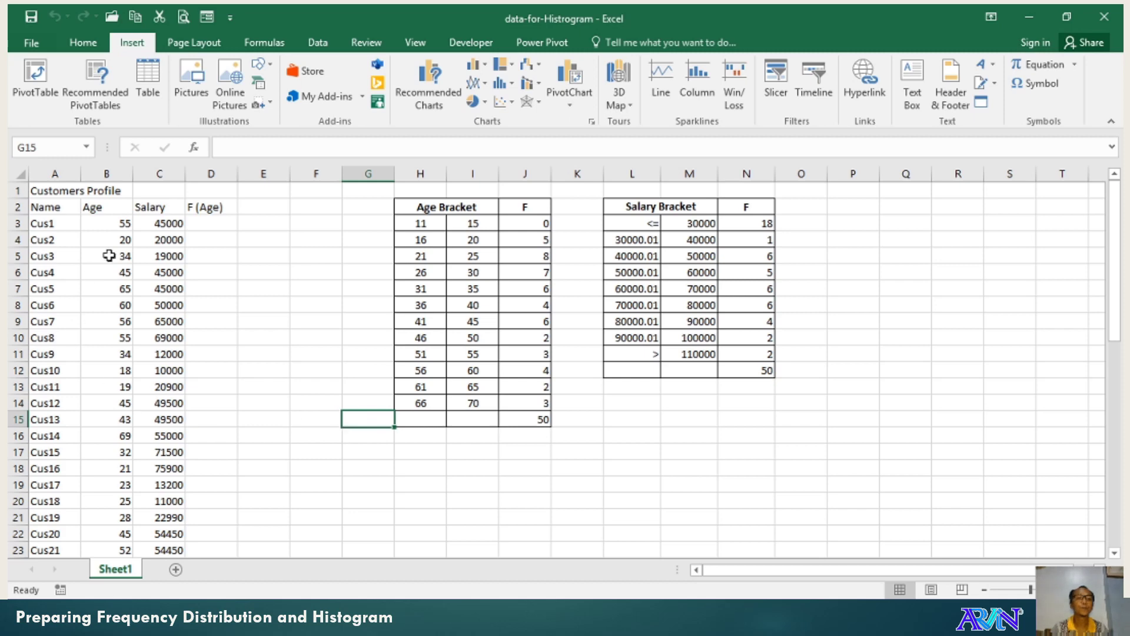
Insert a histogram of the customer ages B3:B52 and start moving the chart.
{"action": "left_click_drag", "start_coordinate": [117, 223], "coordinate": [127, 521]}
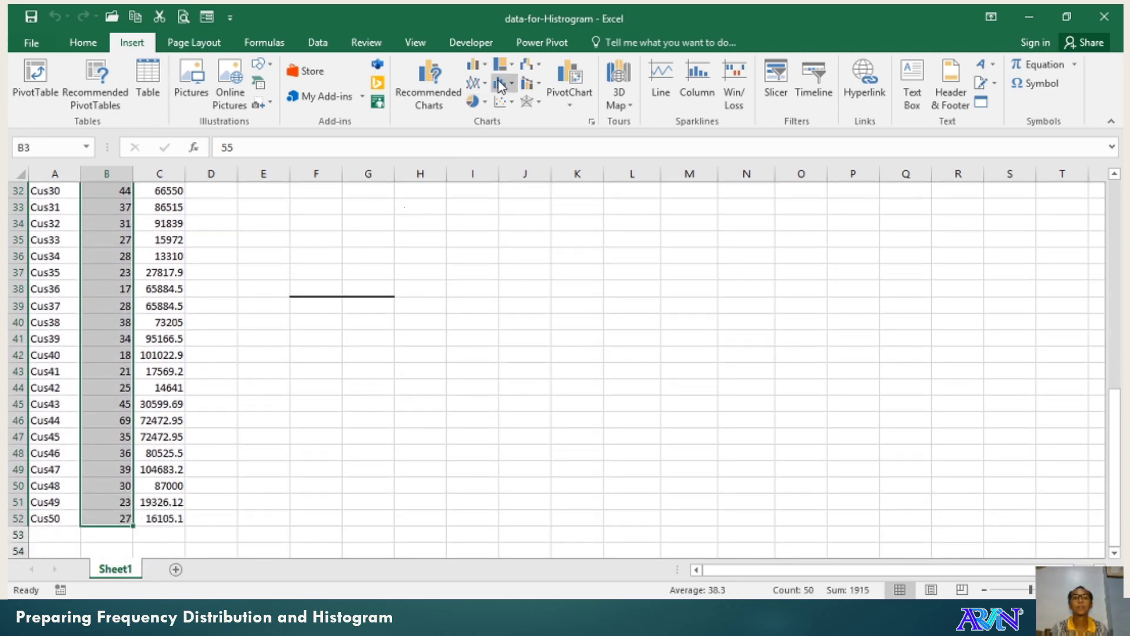
{"action": "left_click", "coordinate": [500, 83]}
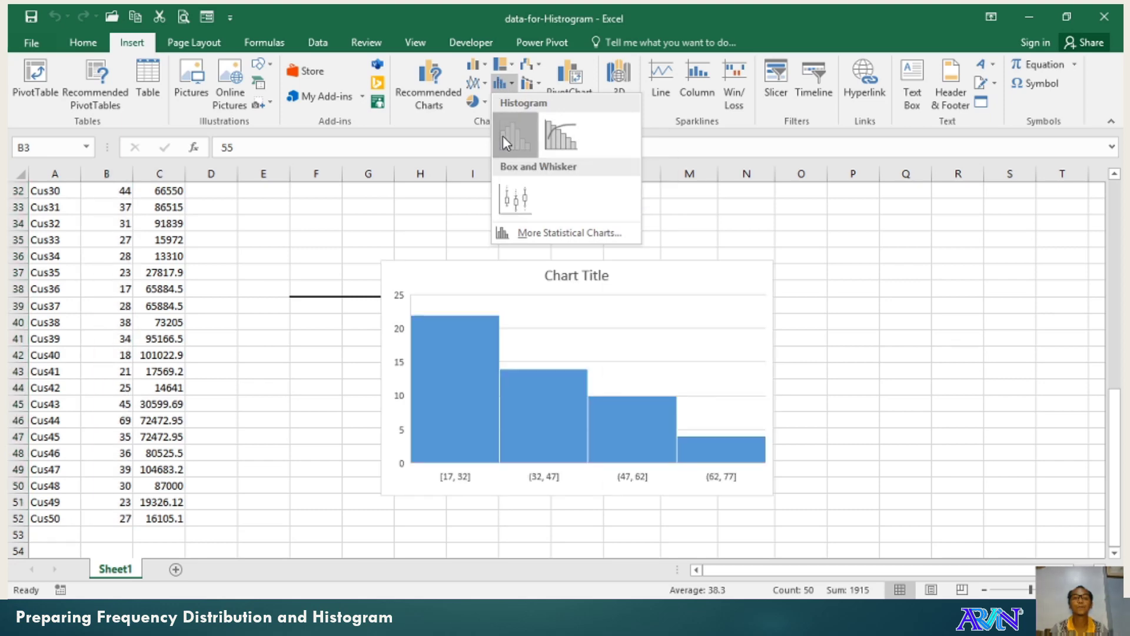
{"action": "left_click", "coordinate": [503, 136]}
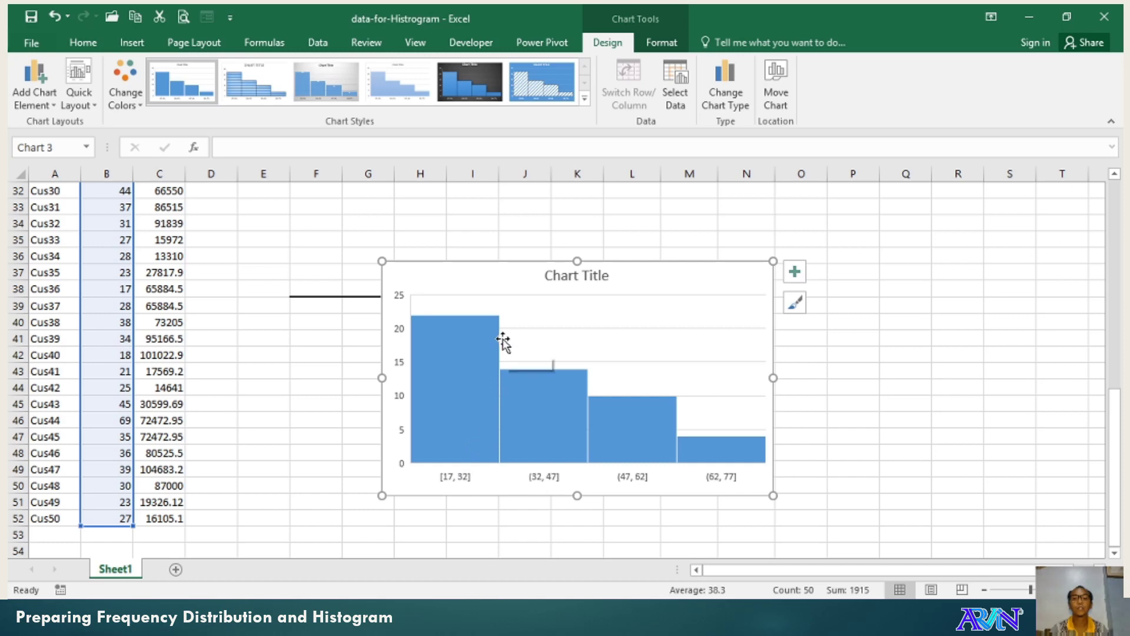
{"action": "left_click", "coordinate": [776, 97]}
Move the histogram to new sheet Chart2 and add data labels showing each bar's count.
{"action": "left_click", "coordinate": [789, 202]}
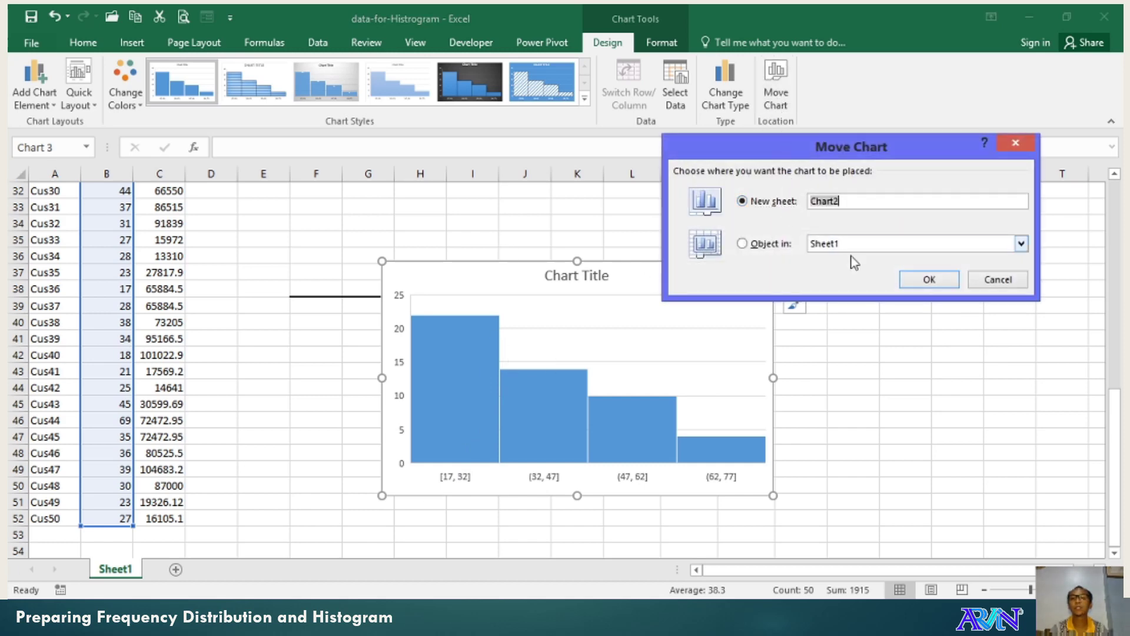
{"action": "left_click", "coordinate": [929, 282]}
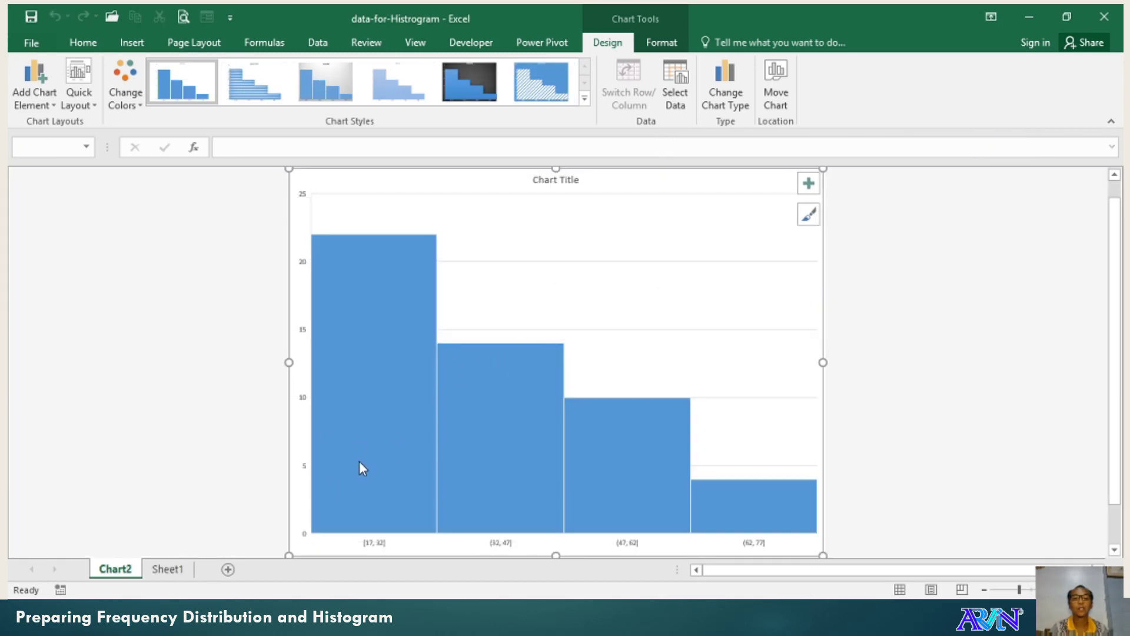
{"action": "left_click", "coordinate": [26, 81]}
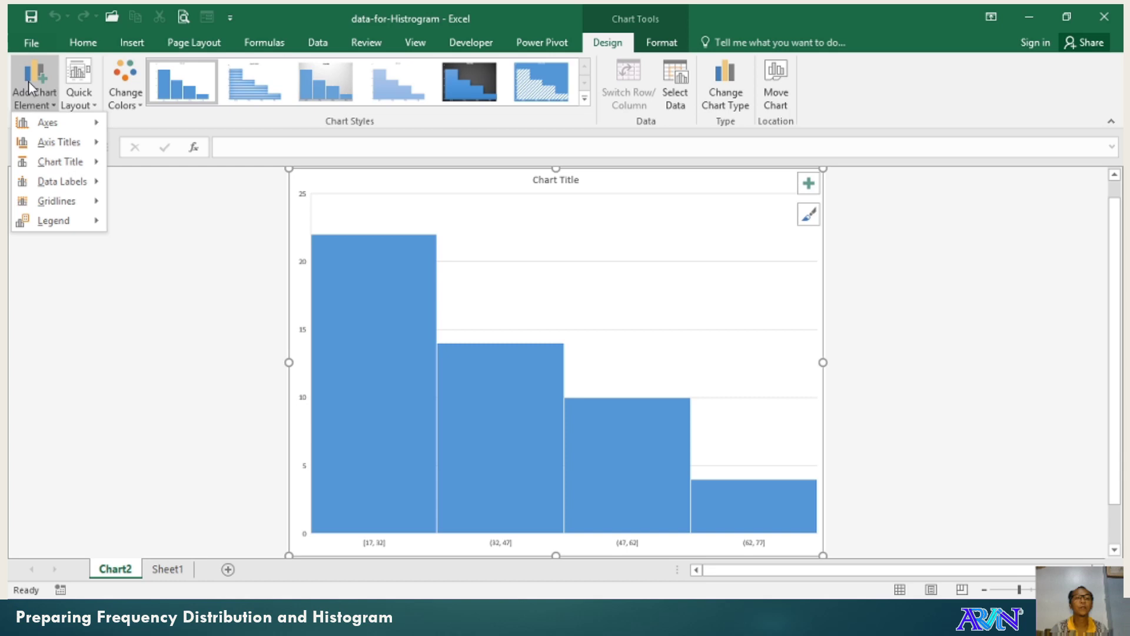
{"action": "mouse_move", "coordinate": [44, 185]}
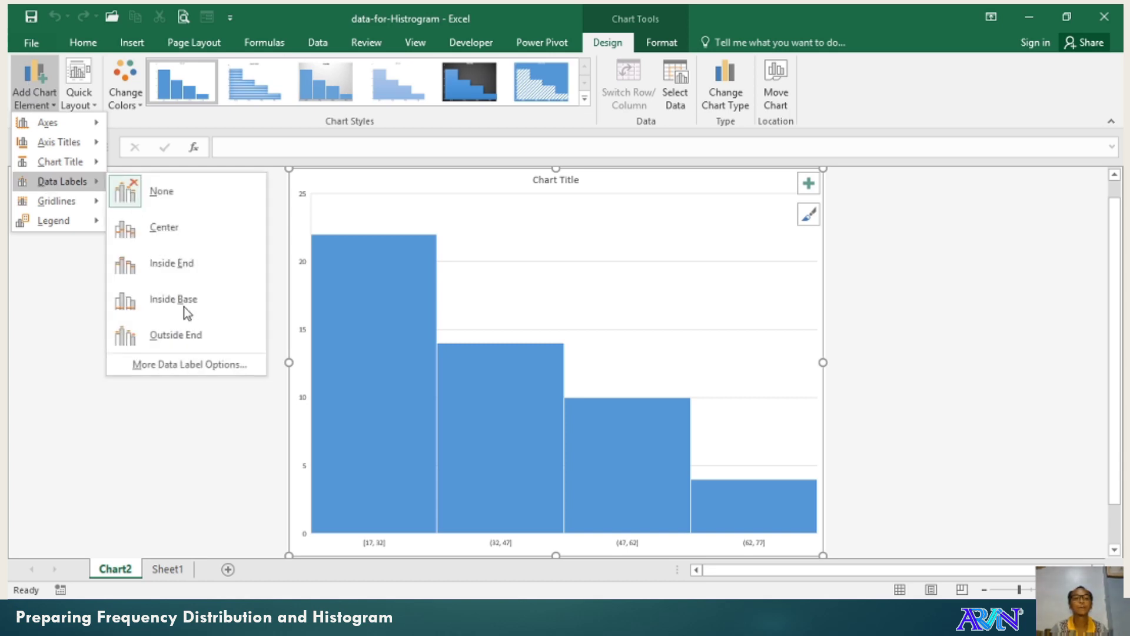
{"action": "left_click", "coordinate": [246, 369]}
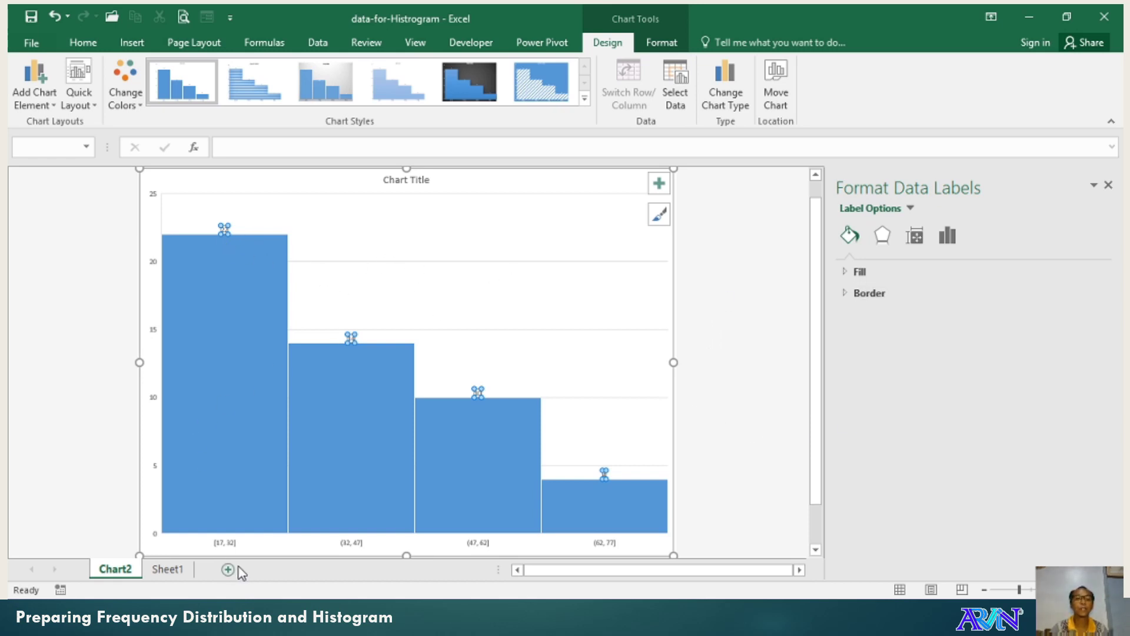
{"action": "left_click", "coordinate": [210, 549]}
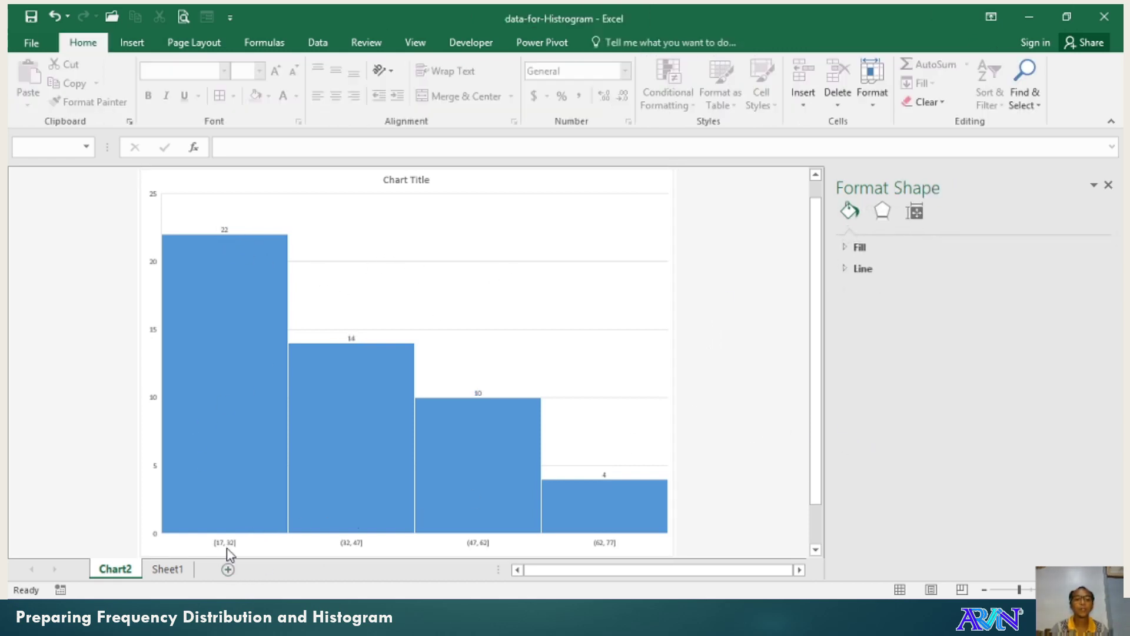
Change the horizontal axis from bin width 15.0 to a bin width of 5.
{"action": "left_click", "coordinate": [228, 546]}
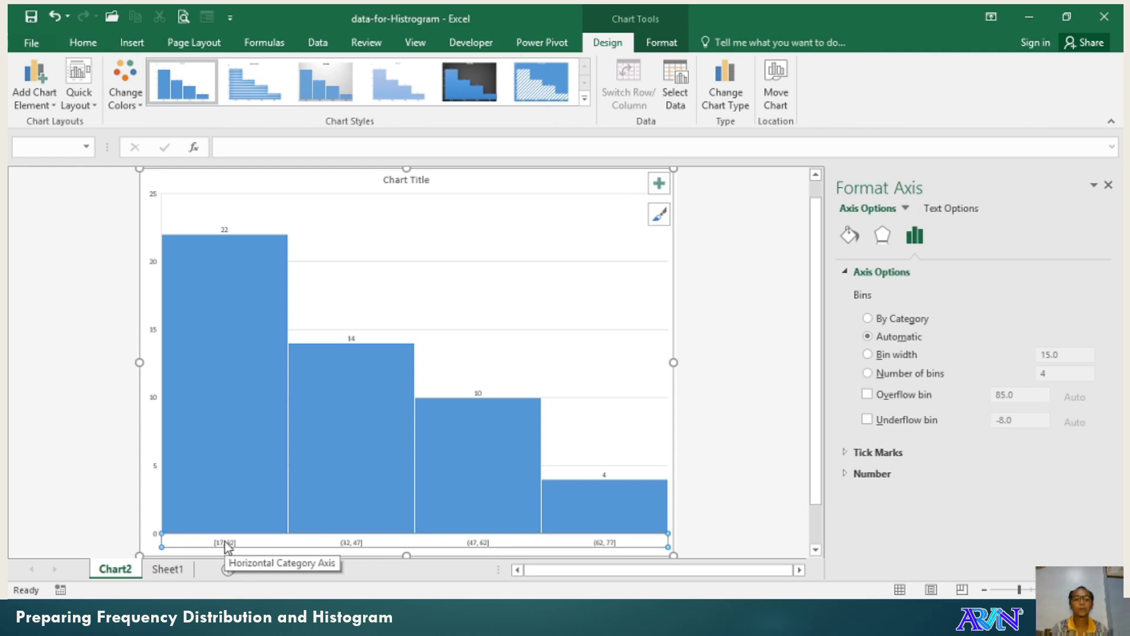
{"action": "left_click", "coordinate": [889, 354]}
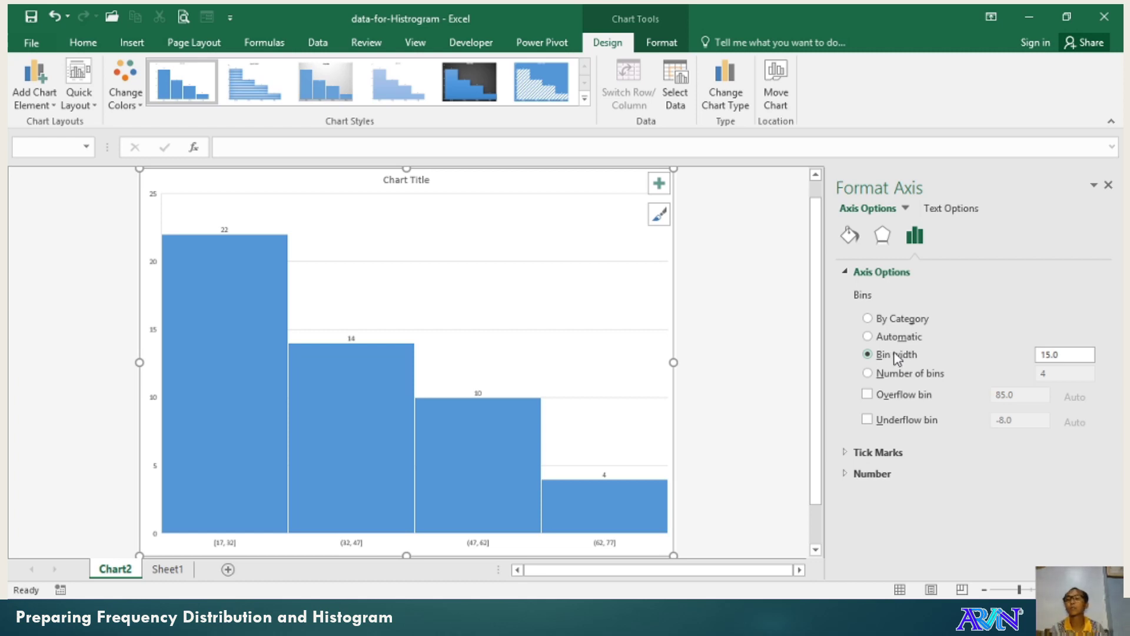
{"action": "double_click", "coordinate": [1067, 355]}
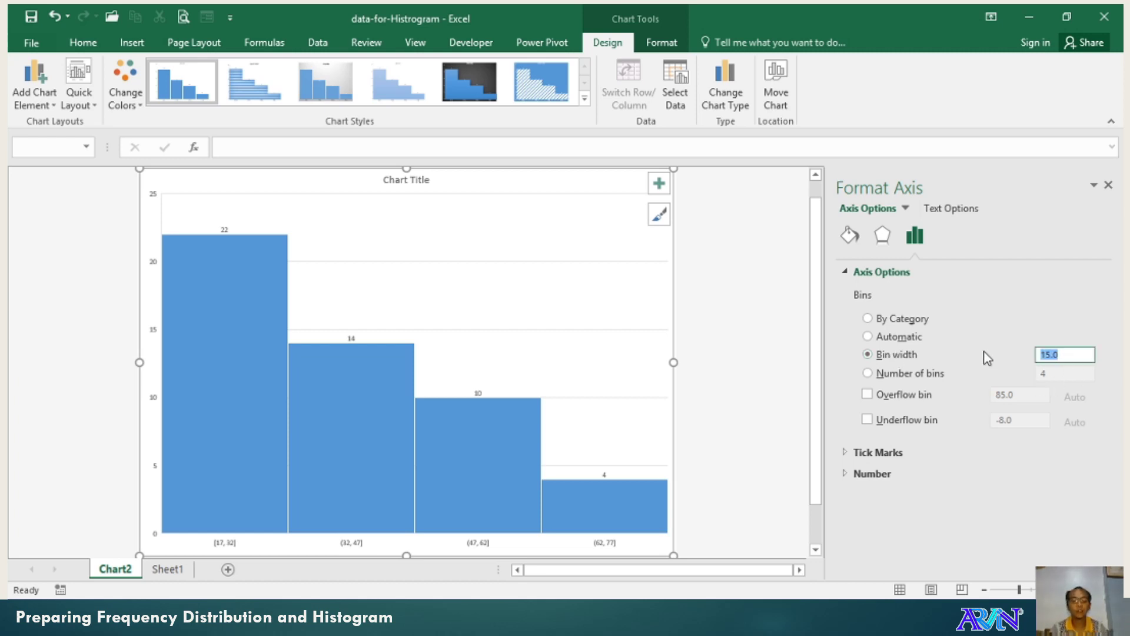
{"action": "type", "text": "5"}
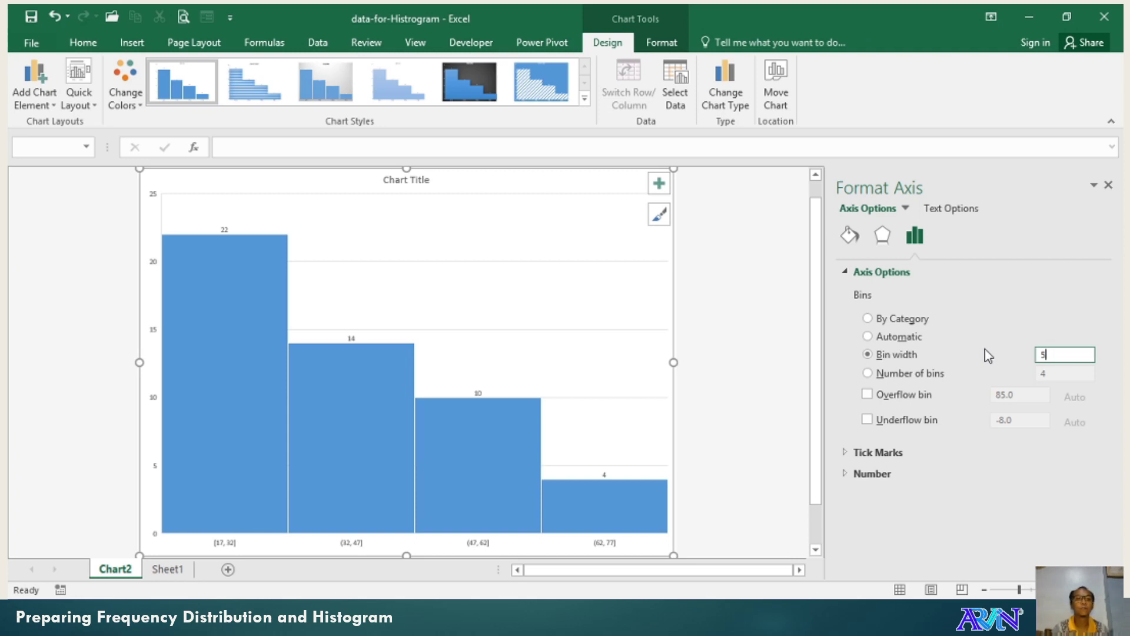
{"action": "key", "text": "Return"}
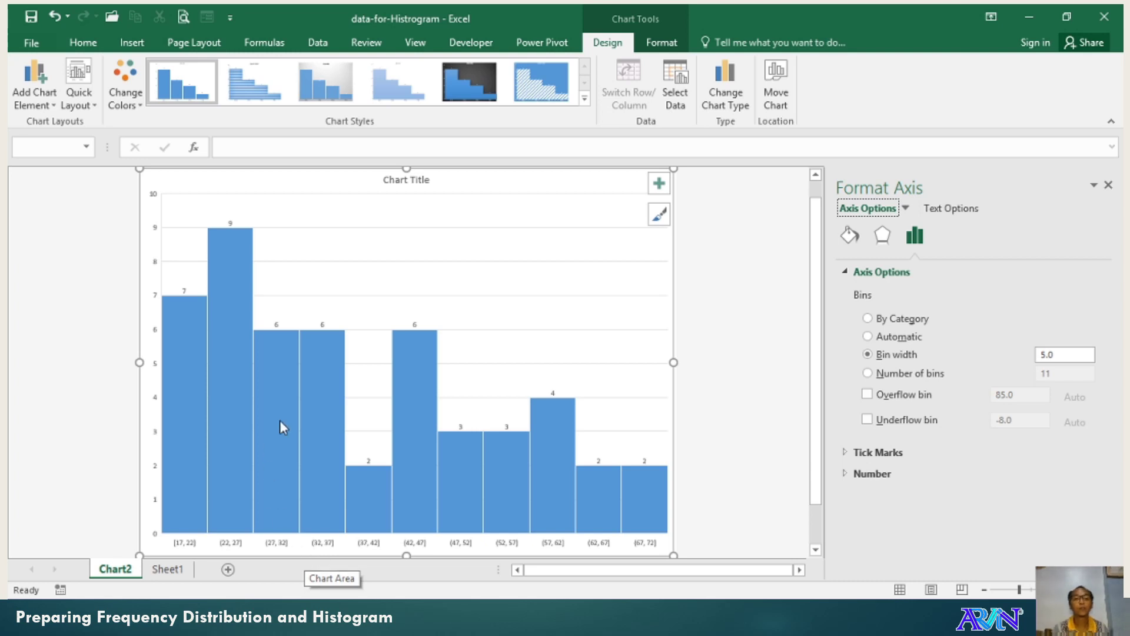
Replace the chart title with 'CustomerAGE Frequency Disutrction according to age'.
{"action": "left_click", "coordinate": [400, 184]}
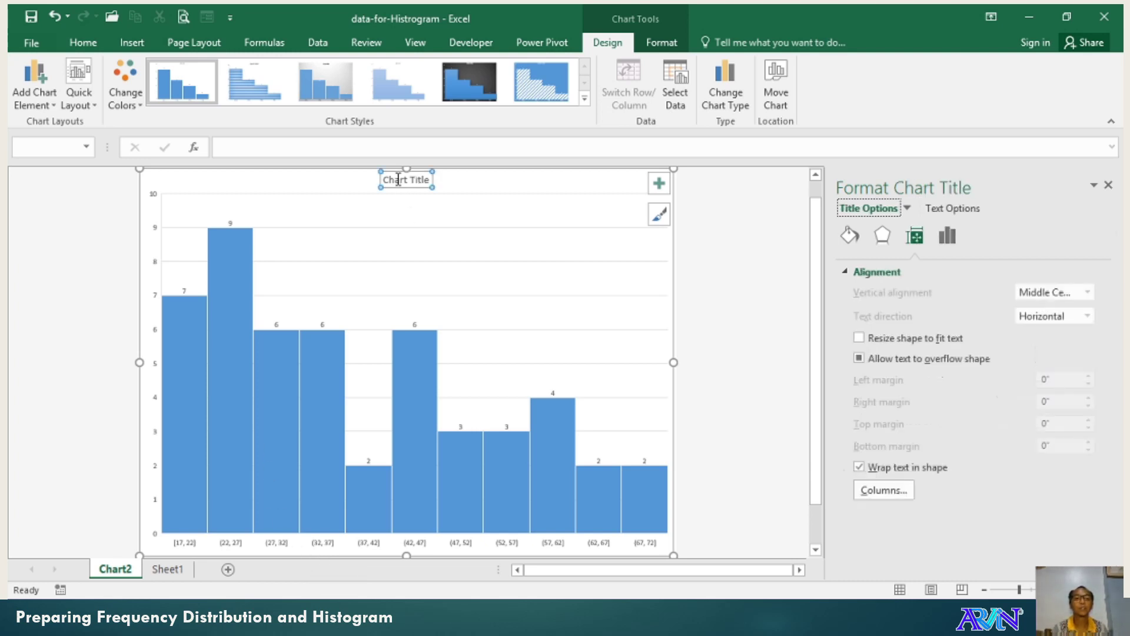
{"action": "triple_click", "coordinate": [398, 180]}
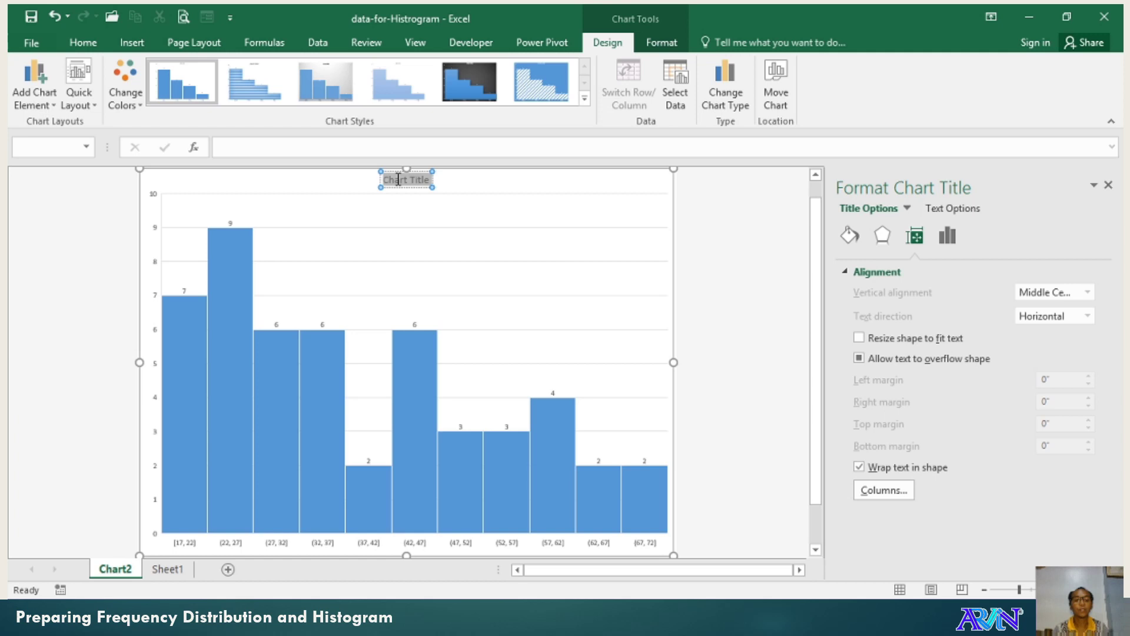
{"action": "type", "text": "AGE"}
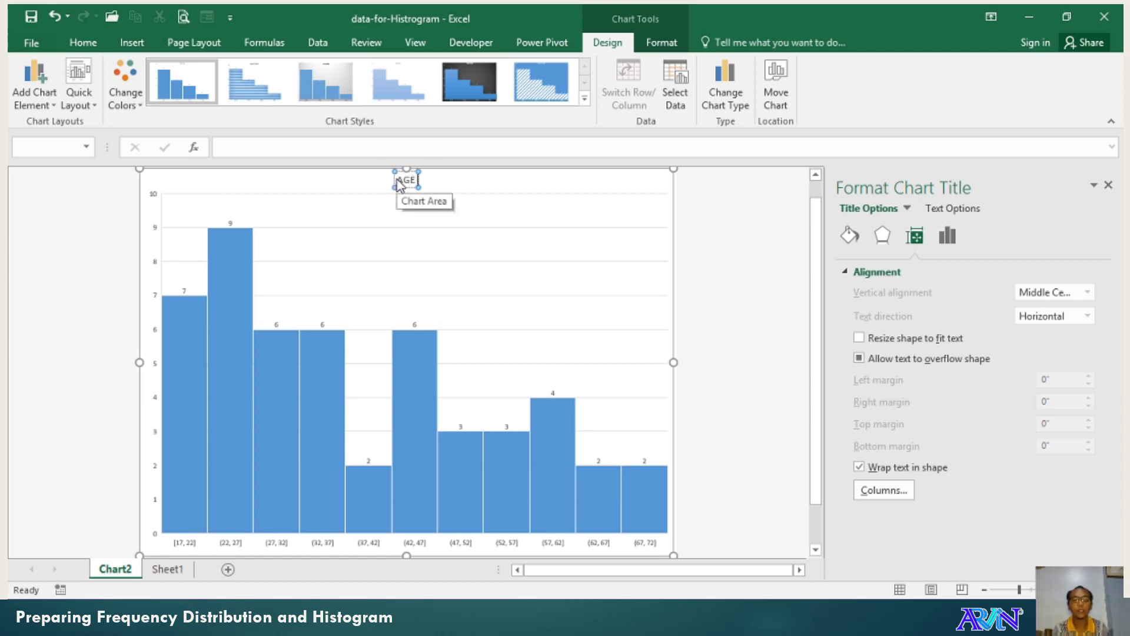
{"action": "type", "text": " Frequen"}
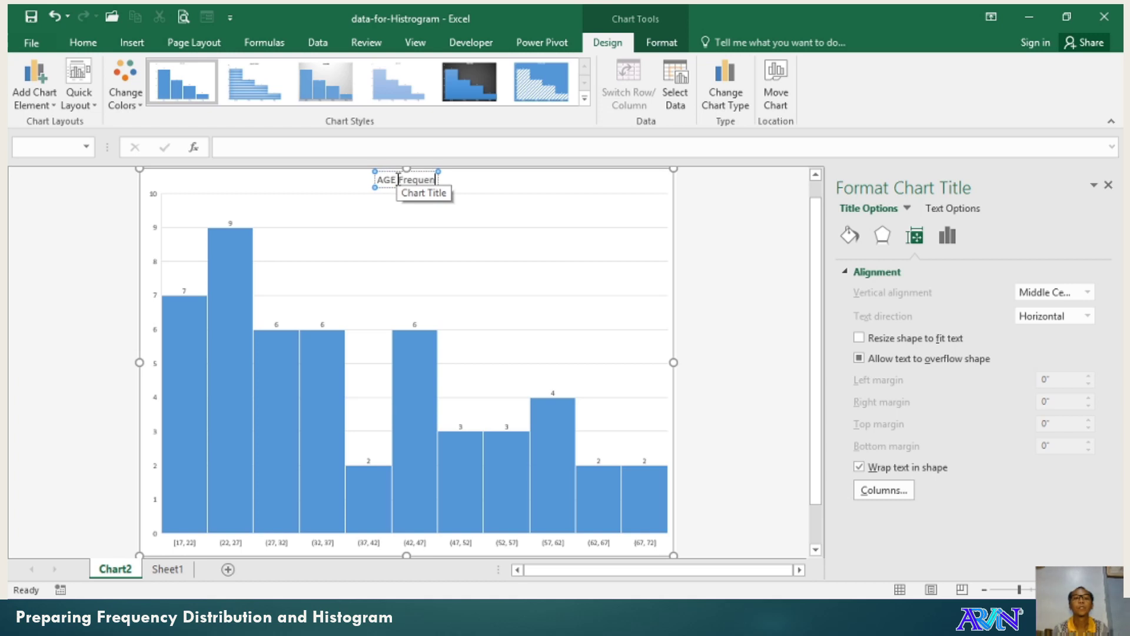
{"action": "type", "text": "cy Disutr"}
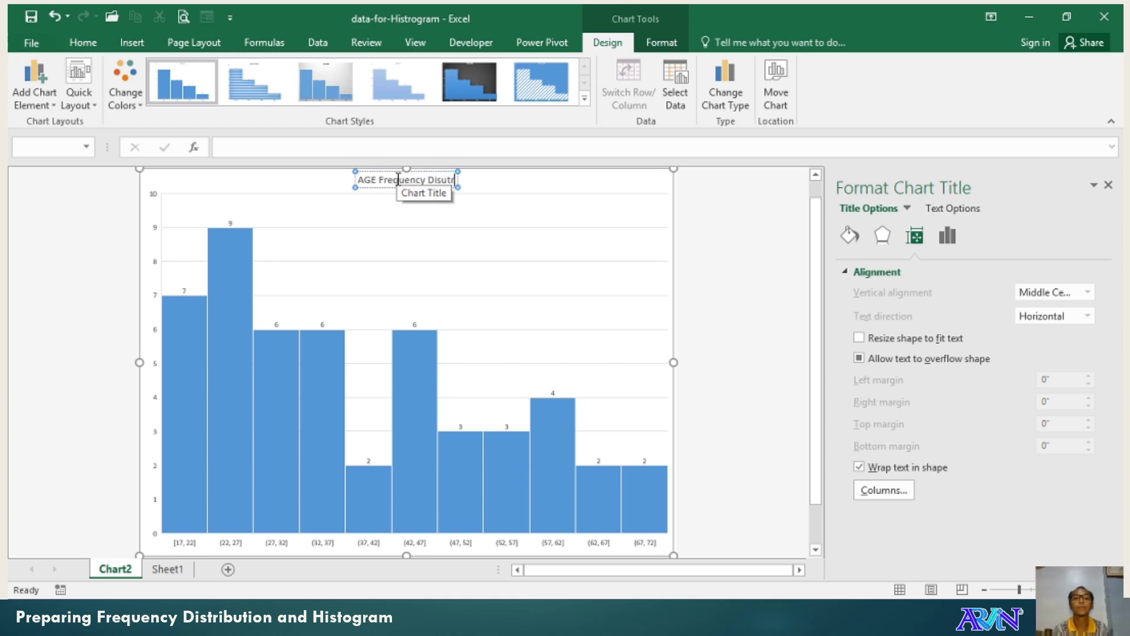
{"action": "type", "text": "ction"}
{"action": "type", "text": "Customer"}
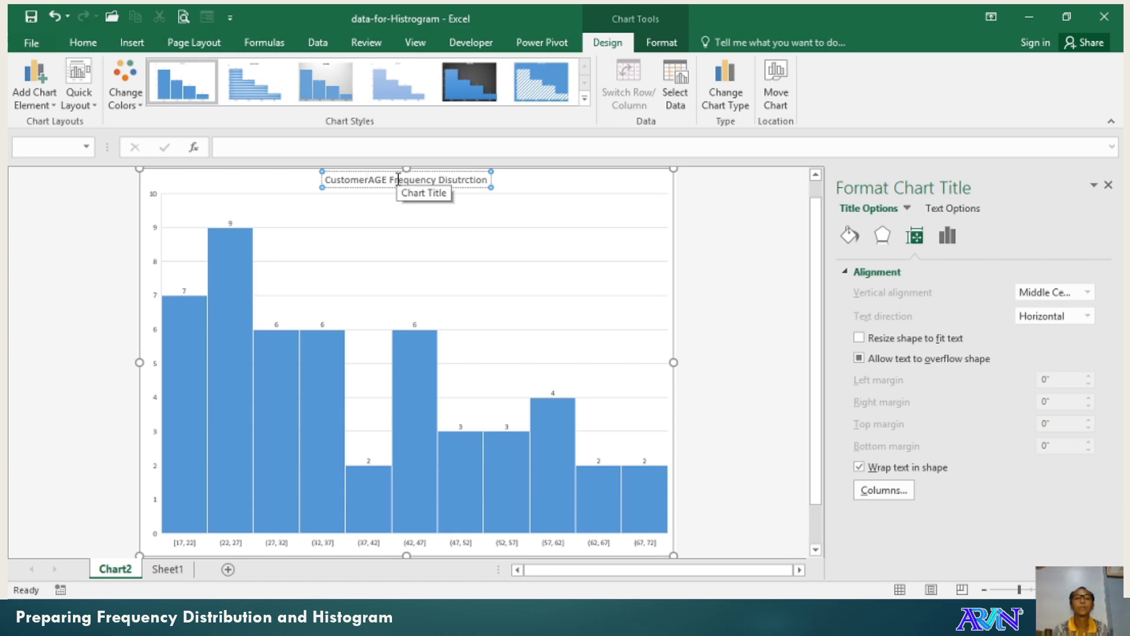
{"action": "key", "text": "ctrl+shift+Right"}
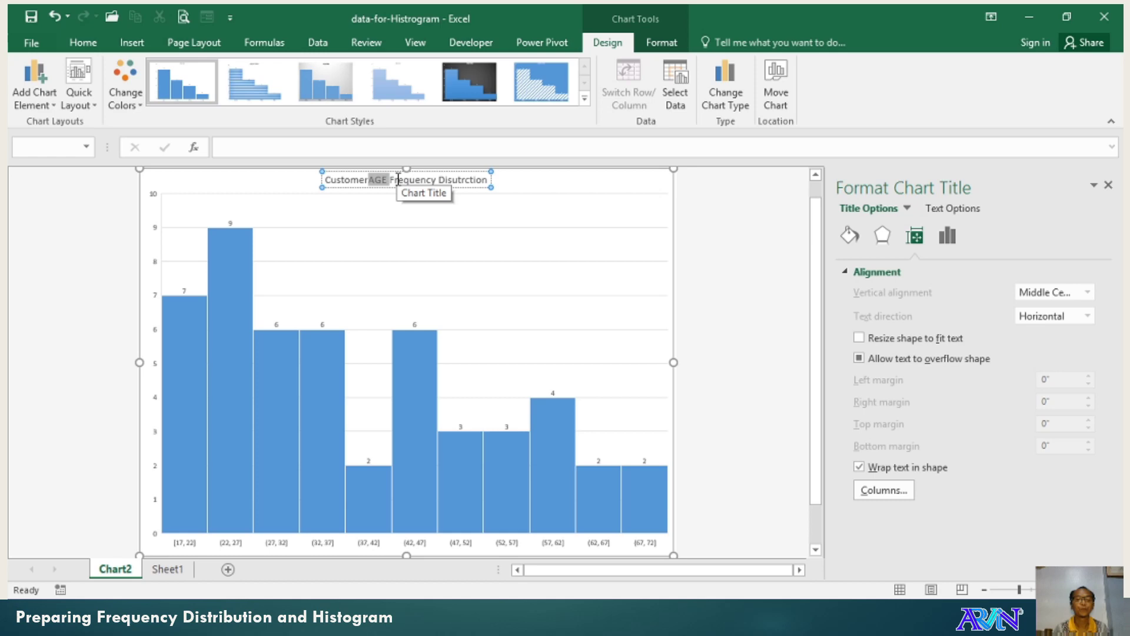
{"action": "key", "text": "ctrl+Right"}
{"action": "type", "text": "a"}
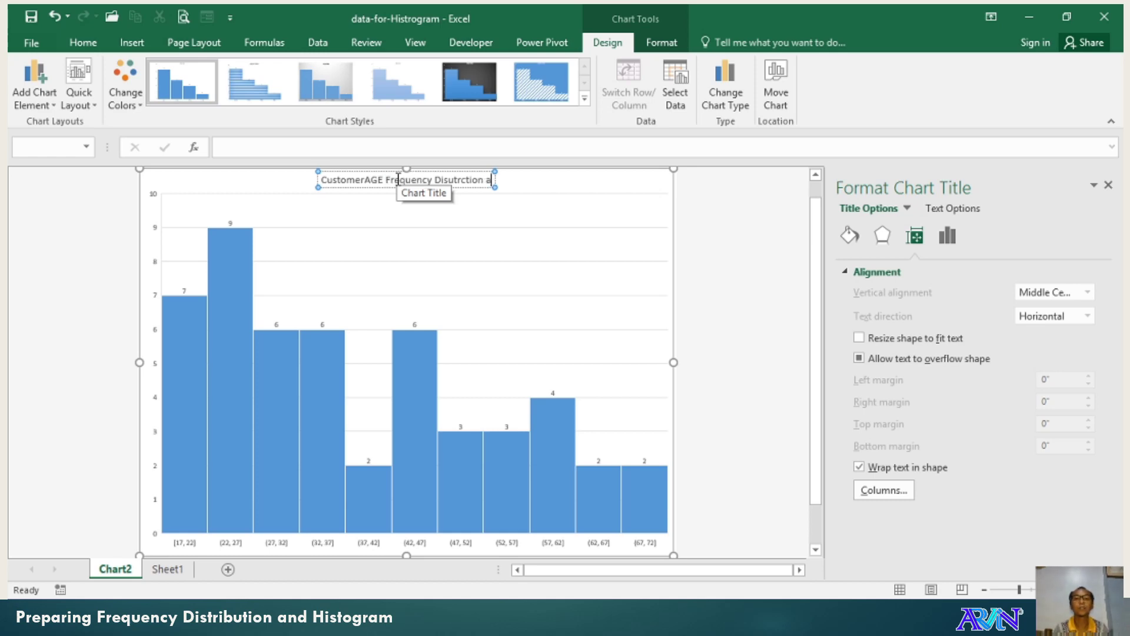
{"action": "type", "text": "ccording to age"}
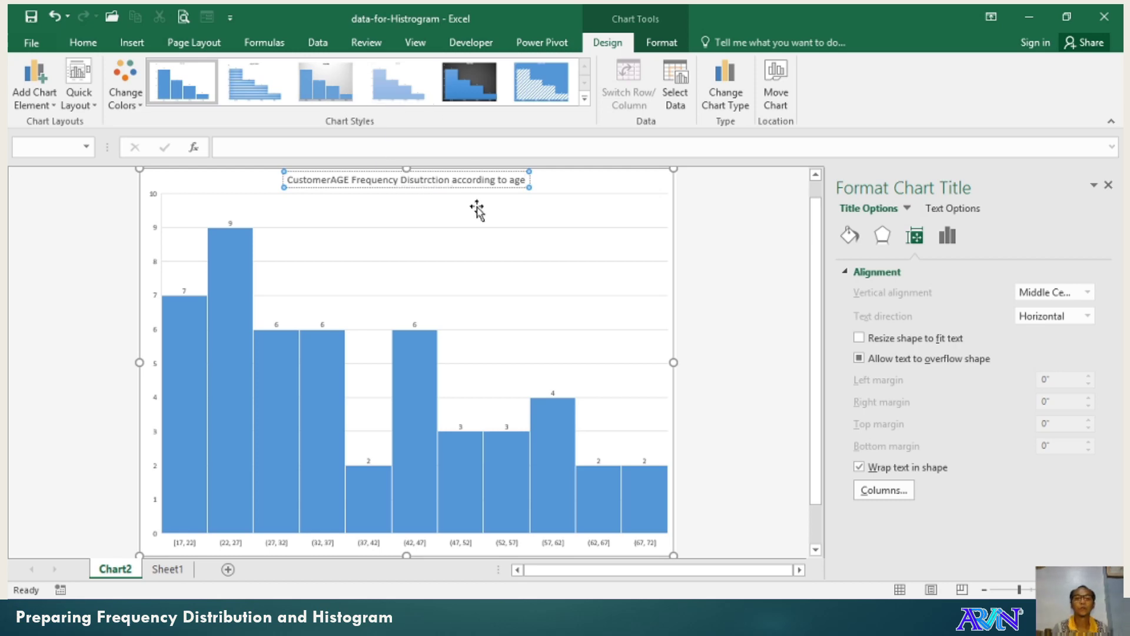
Leave the titled histogram on Chart2 and return to Sheet1's customer age data.
{"action": "left_click", "coordinate": [458, 236]}
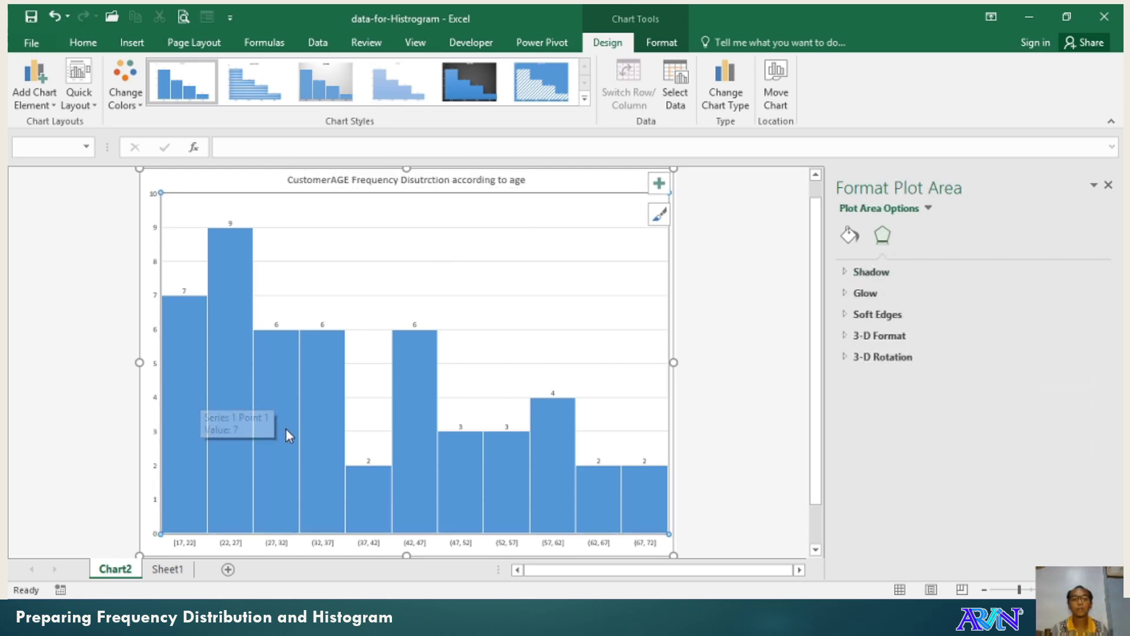
{"action": "mouse_move", "coordinate": [286, 429]}
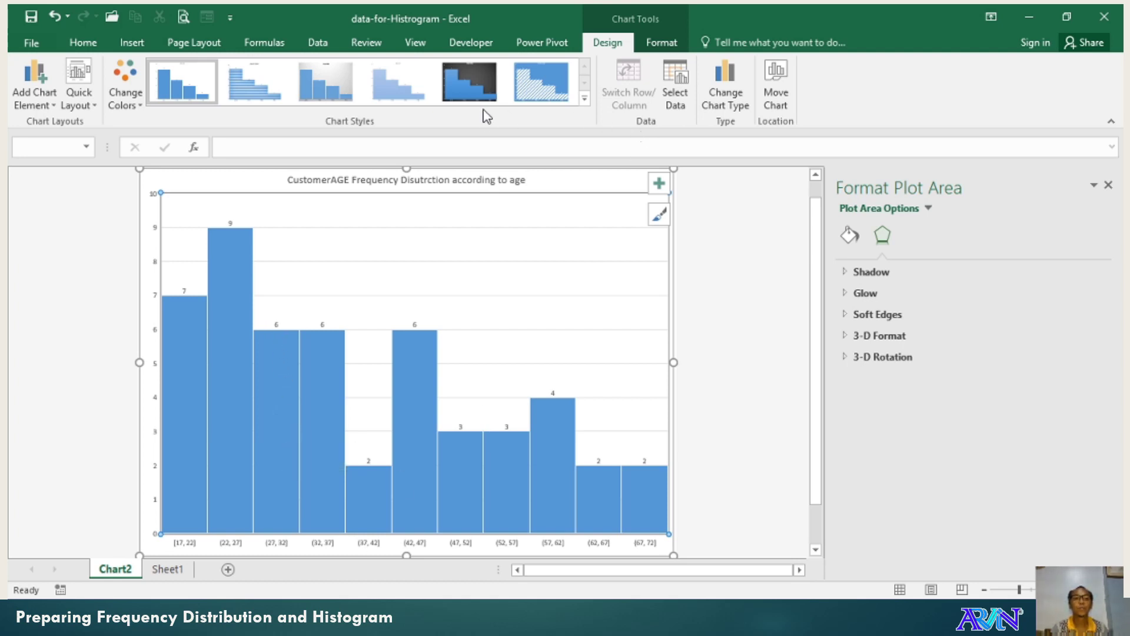
{"action": "left_click", "coordinate": [169, 569]}
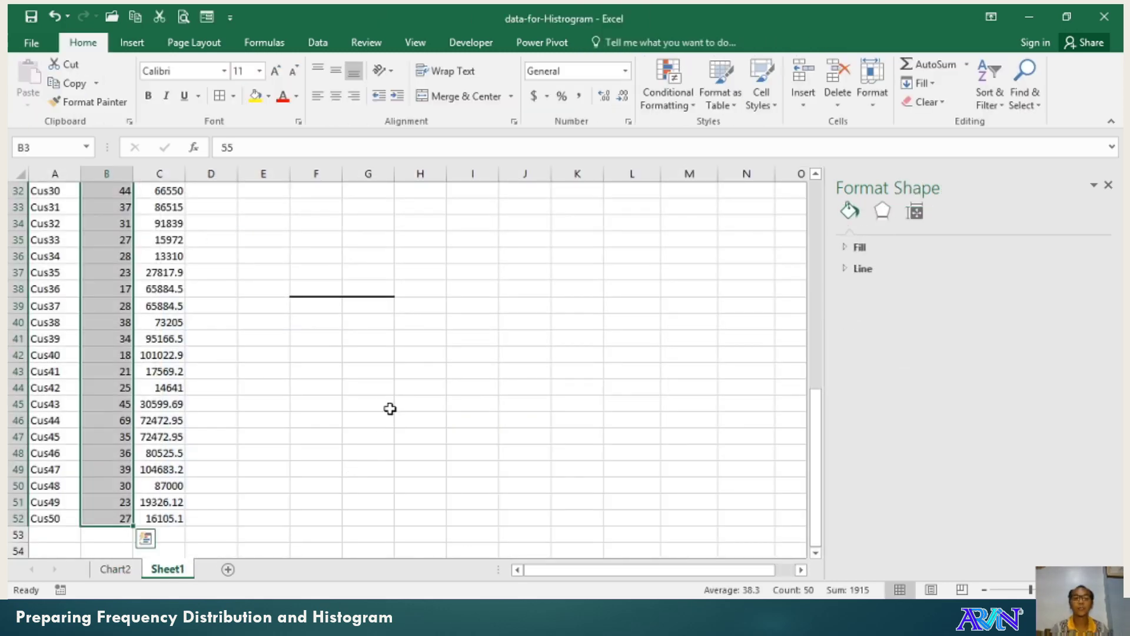
Clear the age column selection on Sheet1 and open the workbook's File Info page.
{"action": "scroll", "coordinate": [390, 408], "scroll_direction": "up", "scroll_amount": 10}
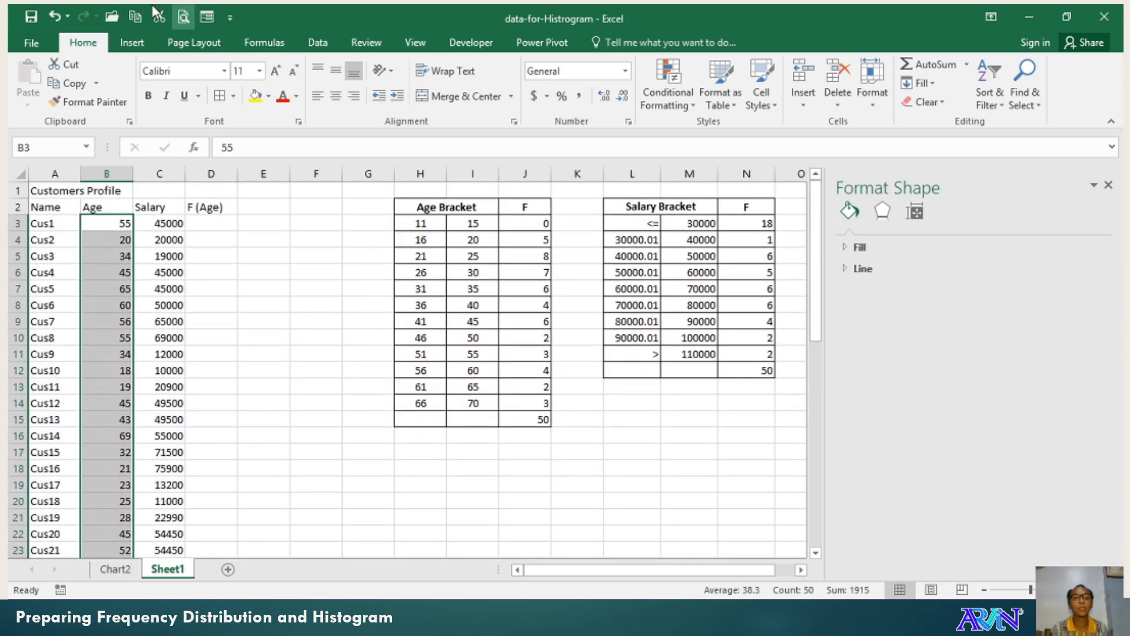
{"action": "left_click", "coordinate": [327, 50]}
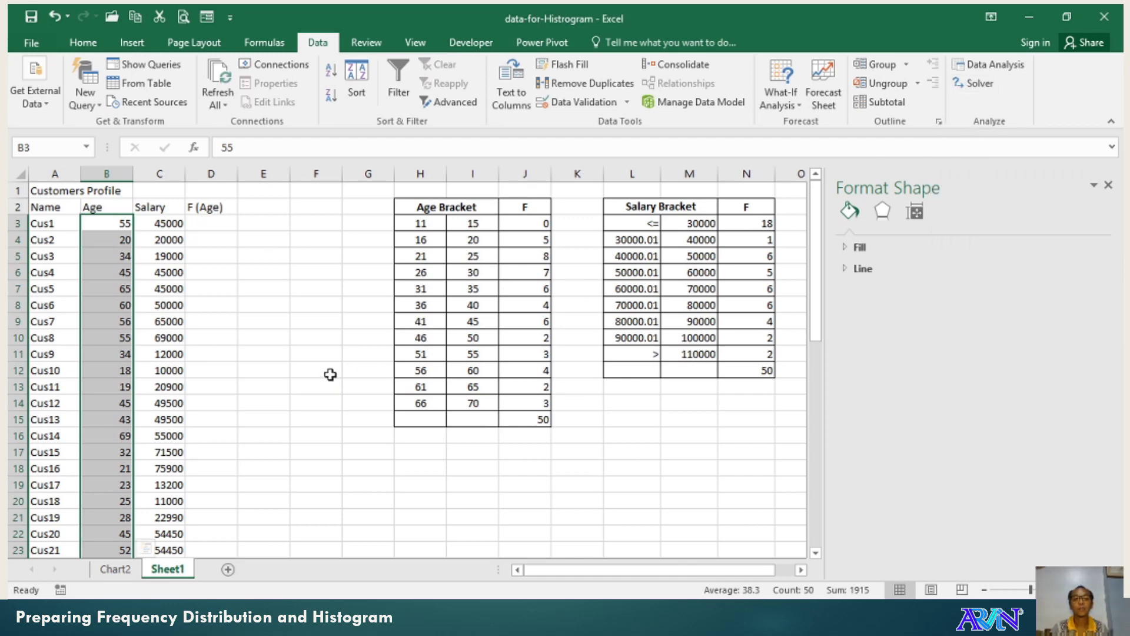
{"action": "left_click", "coordinate": [384, 373]}
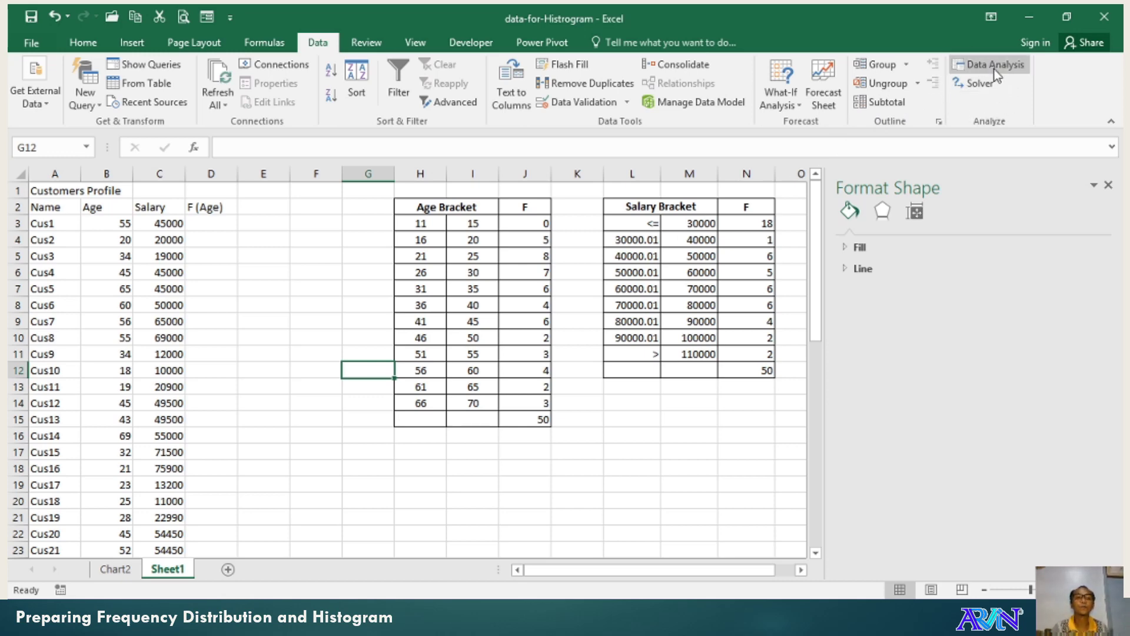
{"action": "left_click", "coordinate": [265, 272]}
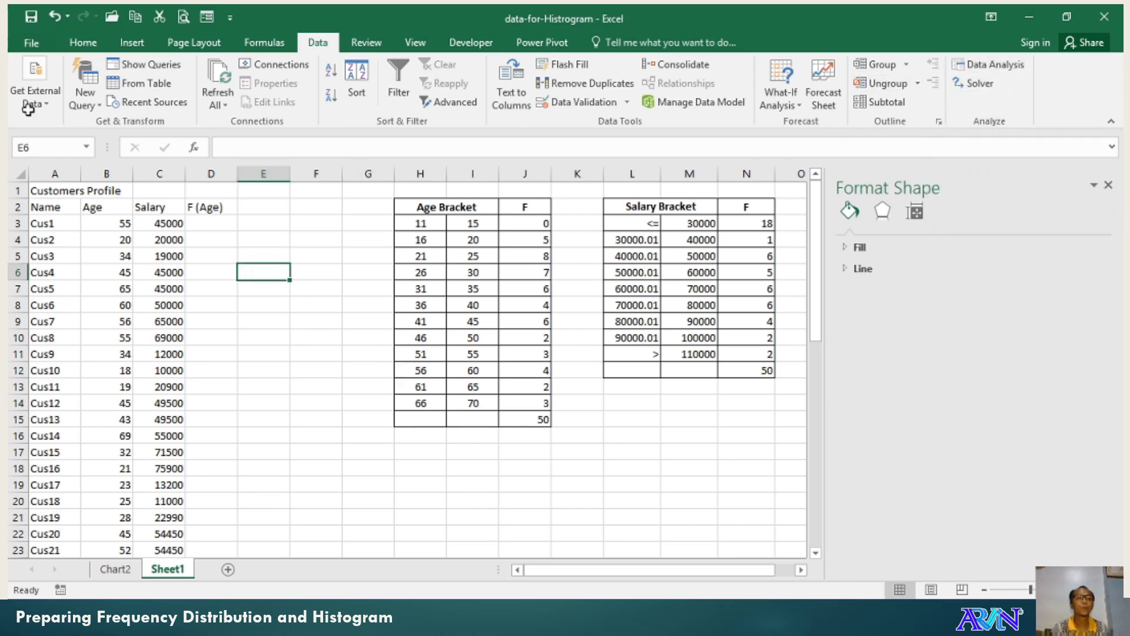
{"action": "left_click", "coordinate": [26, 44]}
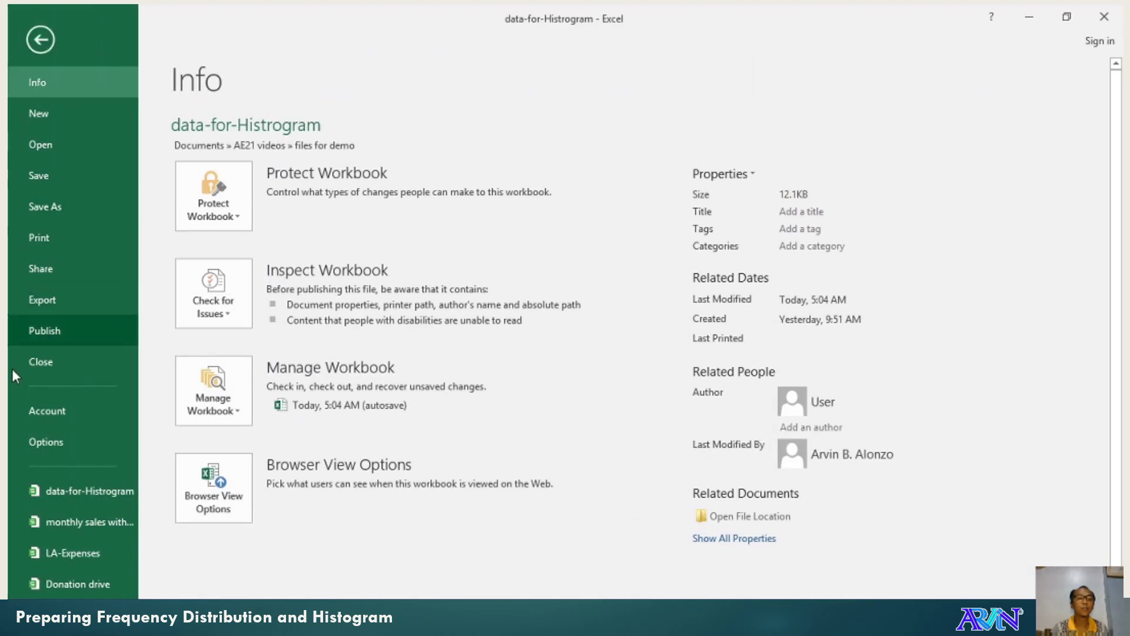
Enable the Analysis ToolPak through Excel Options > Add-ins > Go.
{"action": "left_click", "coordinate": [50, 440]}
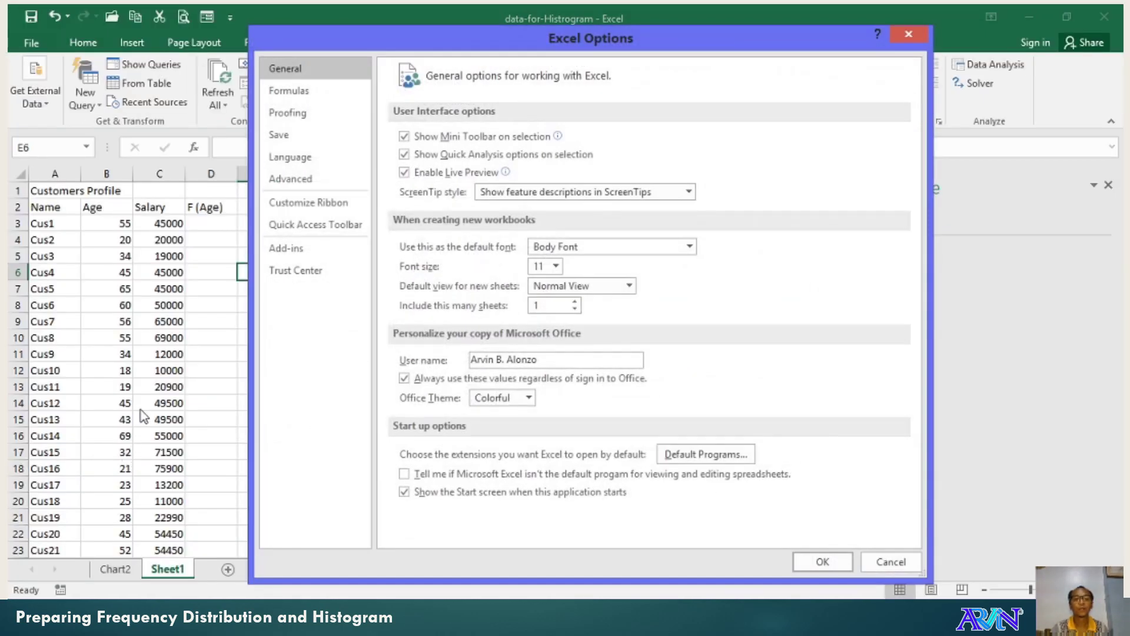
{"action": "left_click", "coordinate": [291, 249]}
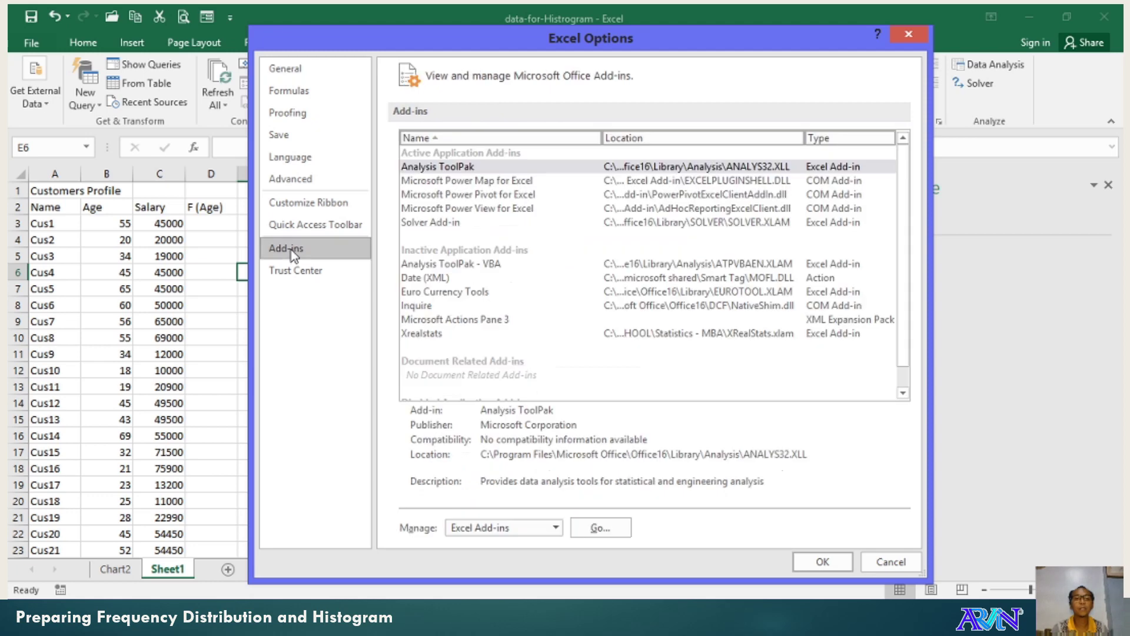
{"action": "left_click", "coordinate": [457, 193]}
{"action": "left_click", "coordinate": [442, 168]}
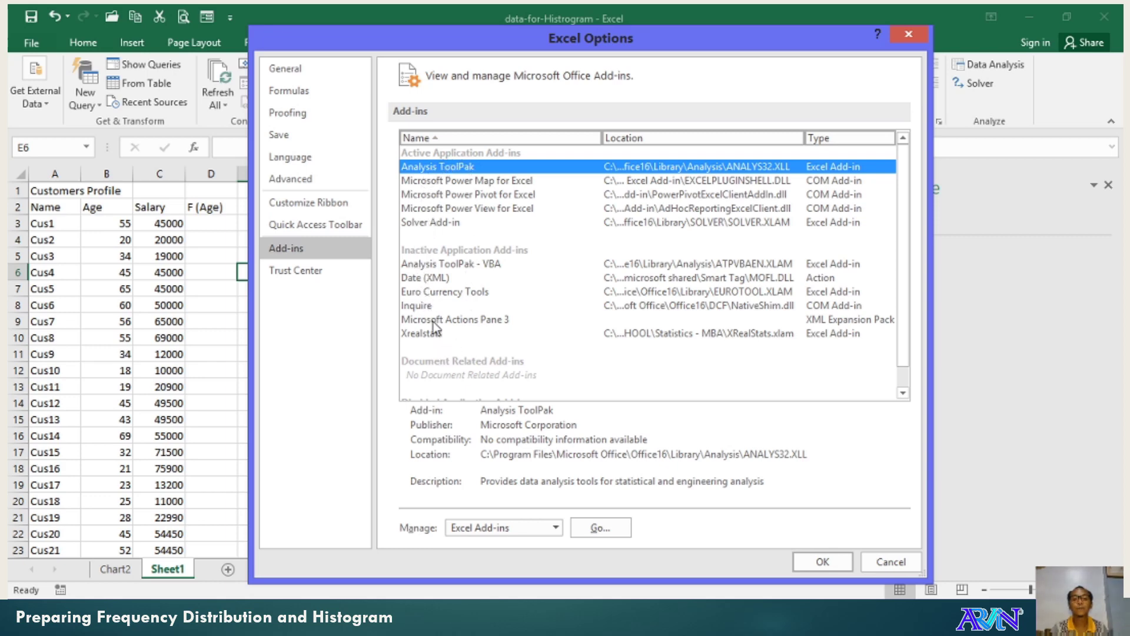
{"action": "left_click", "coordinate": [599, 528]}
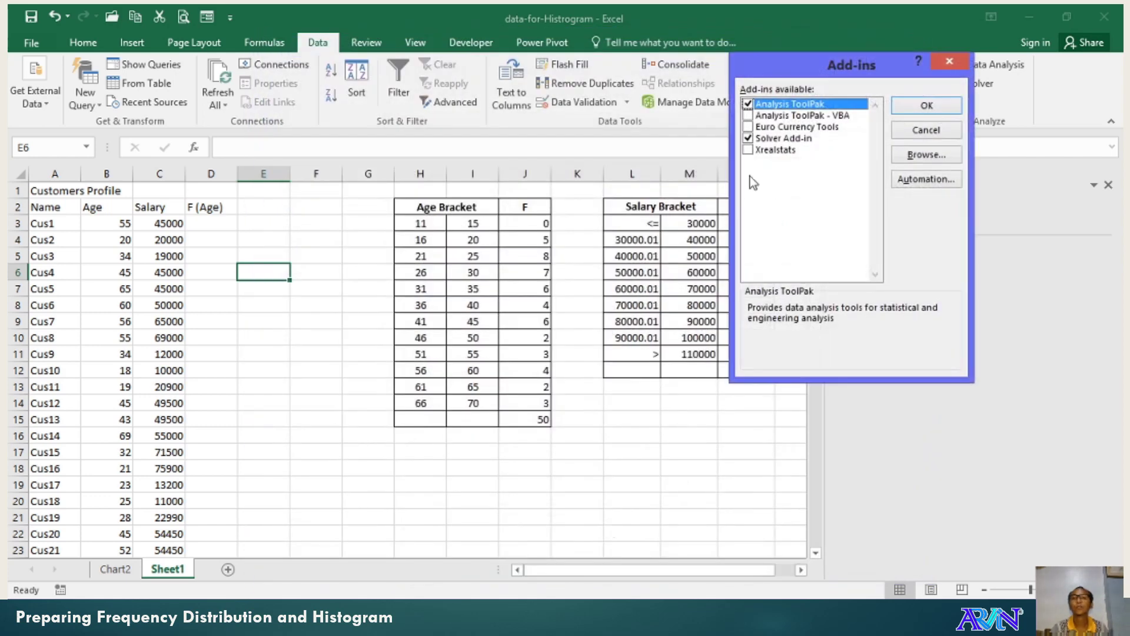
{"action": "left_click_drag", "start_coordinate": [788, 59], "coordinate": [522, 81]}
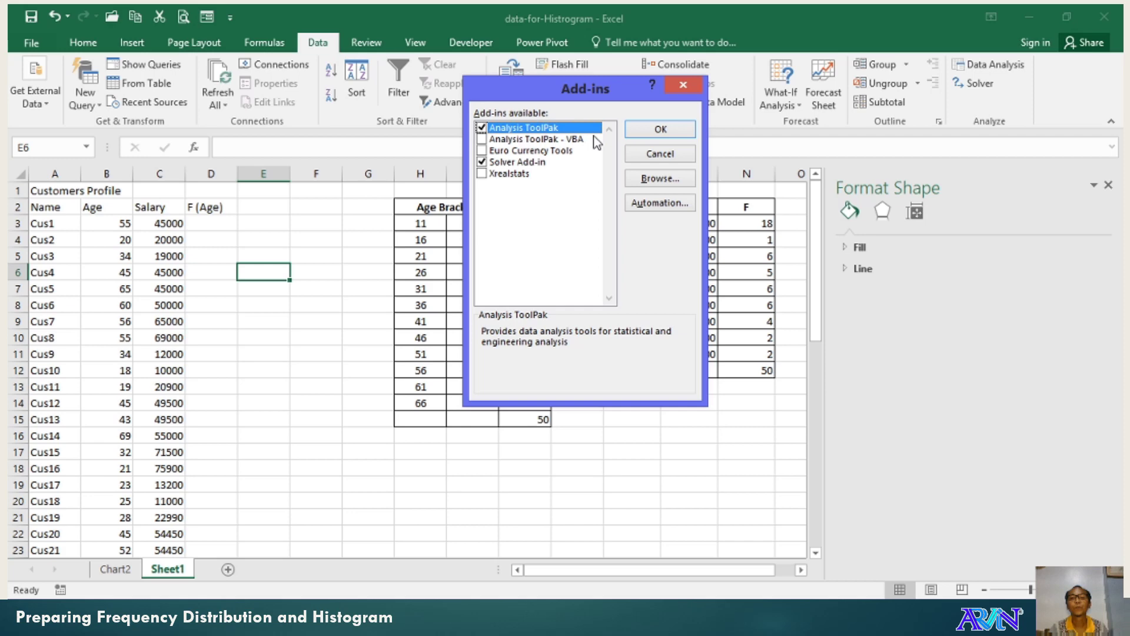
{"action": "left_click", "coordinate": [649, 135]}
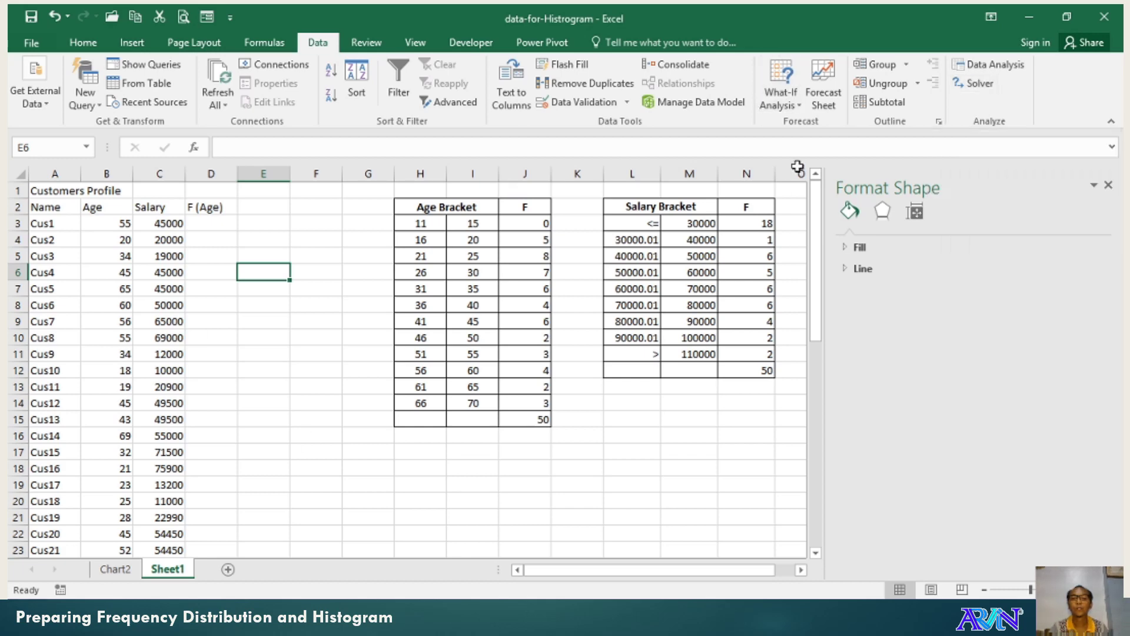
Open Data Analysis, browse the tools list and pick Histogram.
{"action": "left_click", "coordinate": [995, 66]}
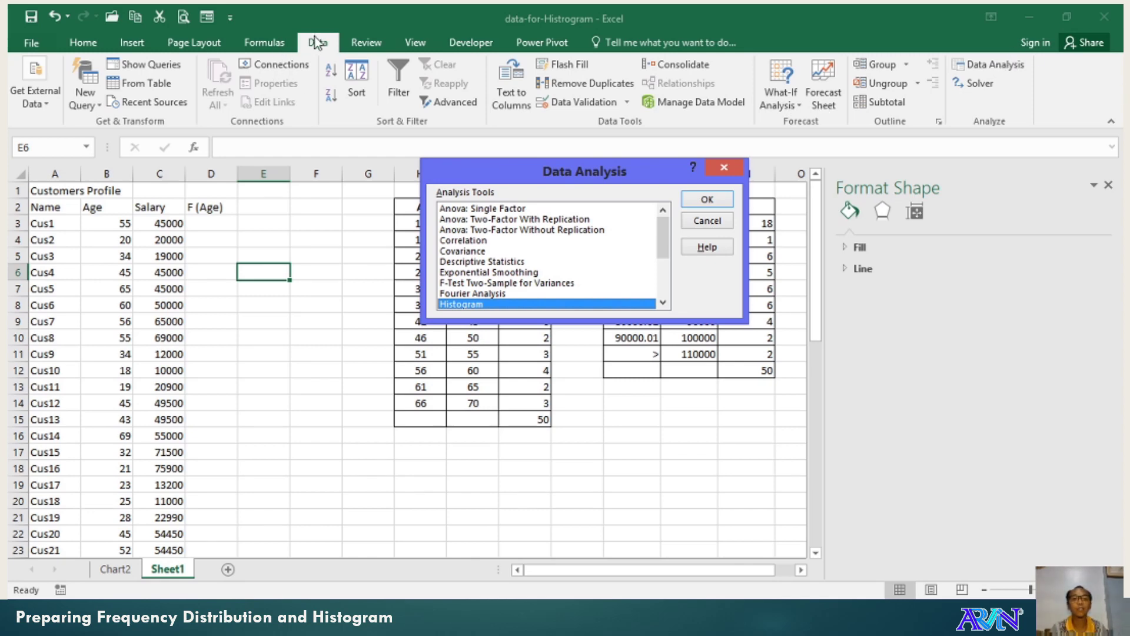
{"action": "left_click", "coordinate": [471, 210]}
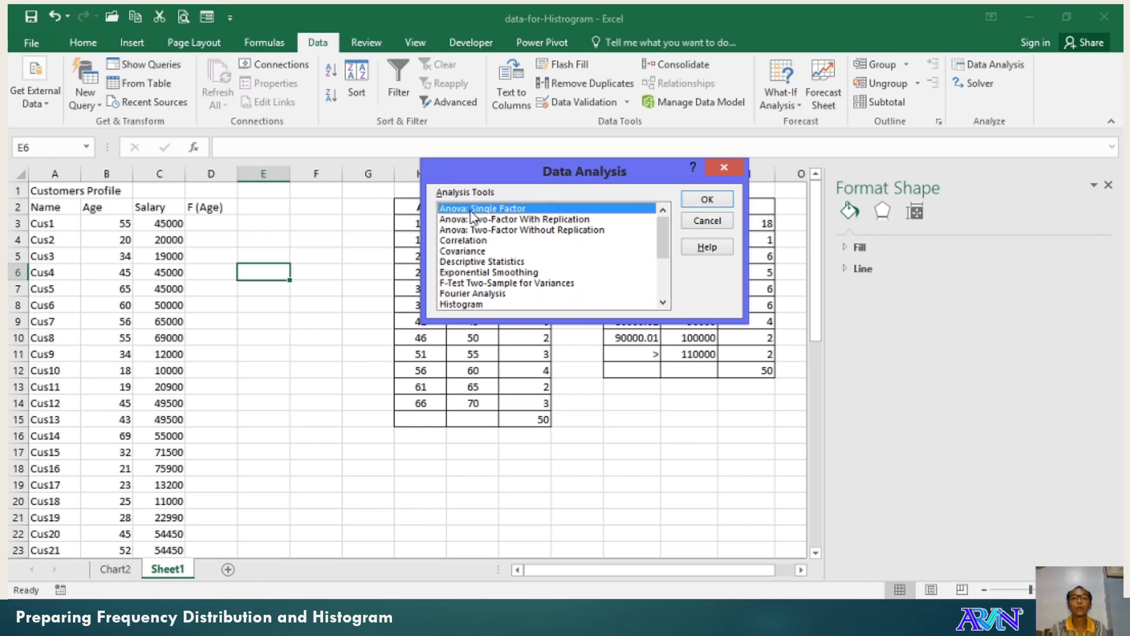
{"action": "left_click", "coordinate": [484, 230]}
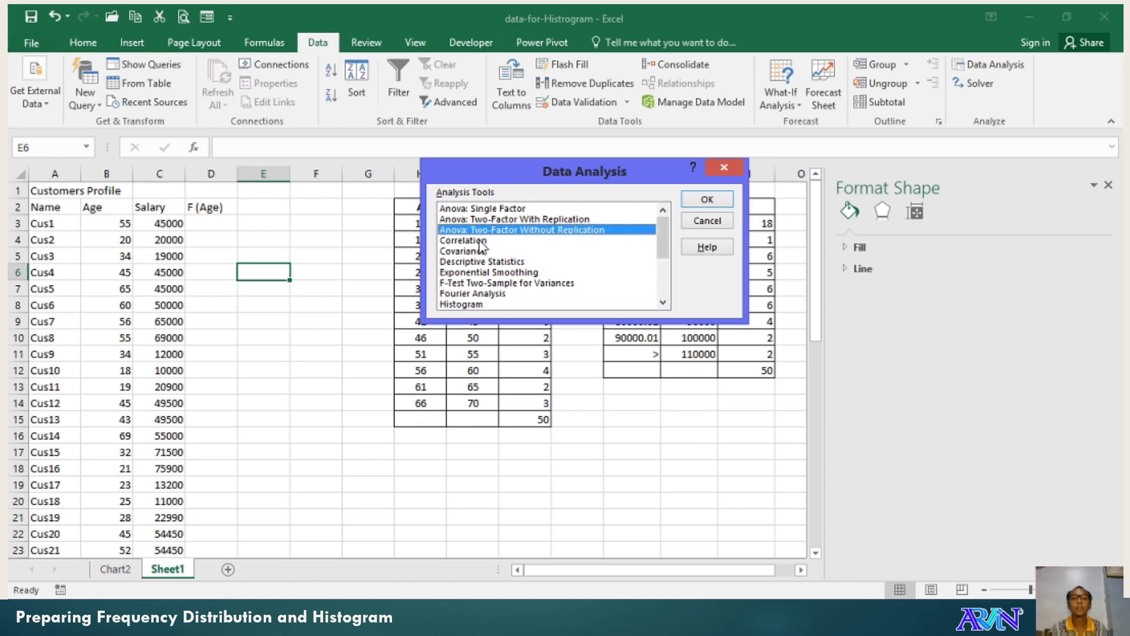
{"action": "left_click", "coordinate": [481, 241]}
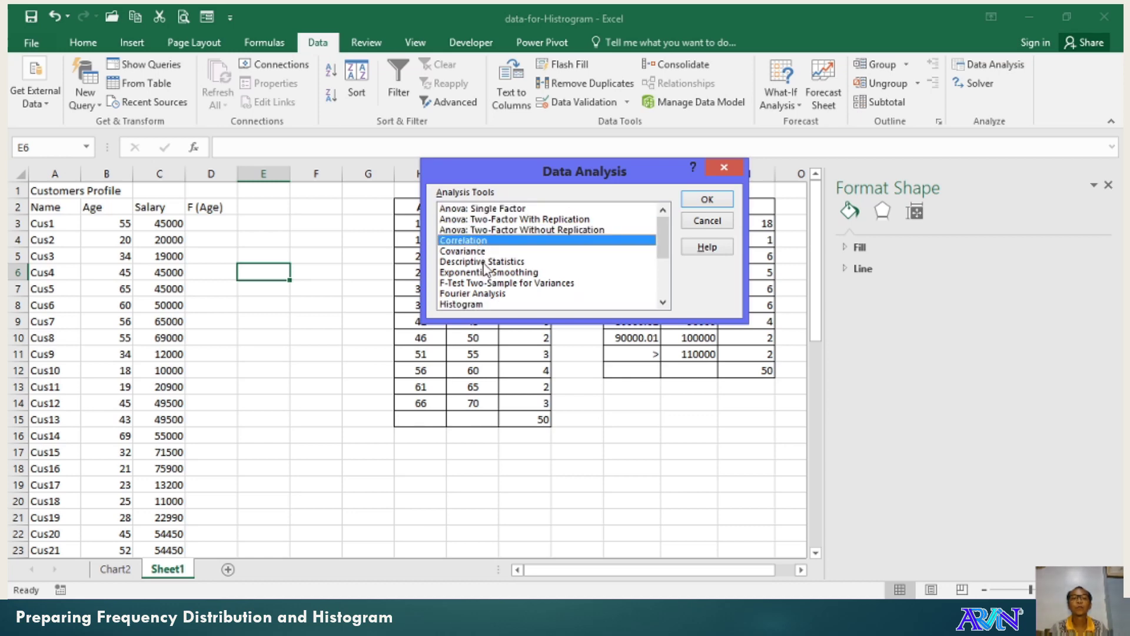
{"action": "left_click", "coordinate": [484, 262]}
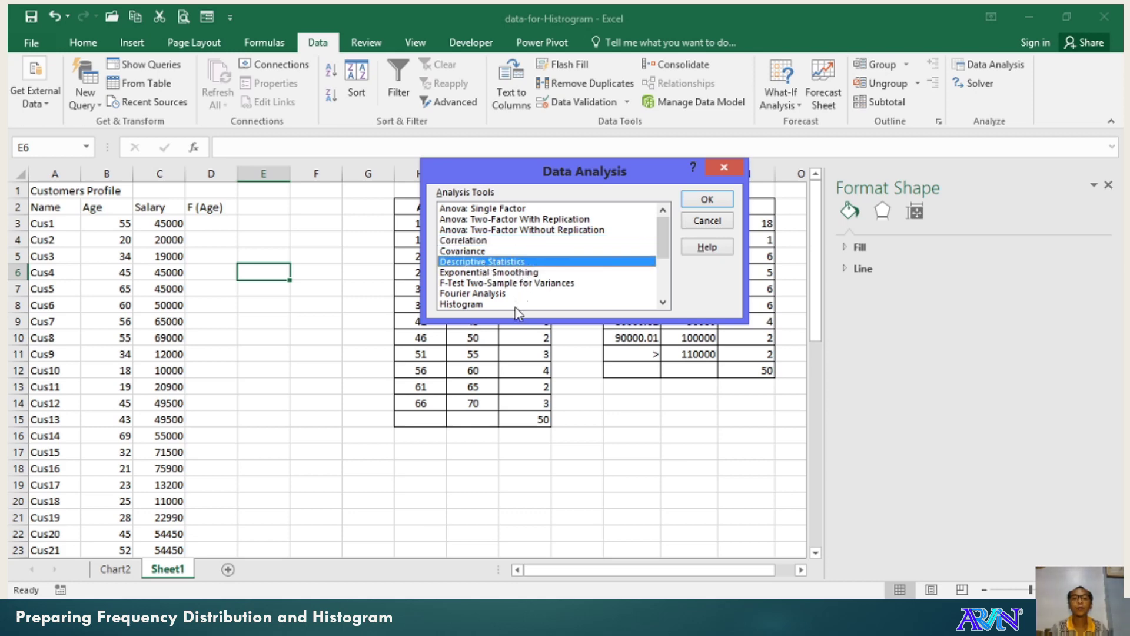
{"action": "left_click", "coordinate": [662, 288]}
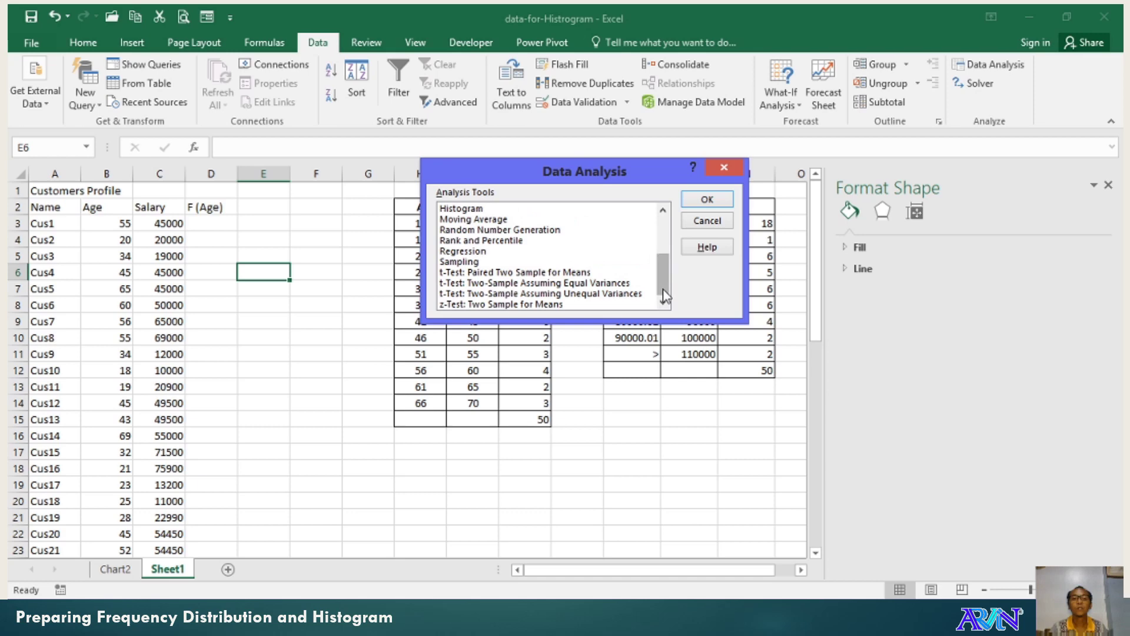
{"action": "left_click", "coordinate": [458, 221]}
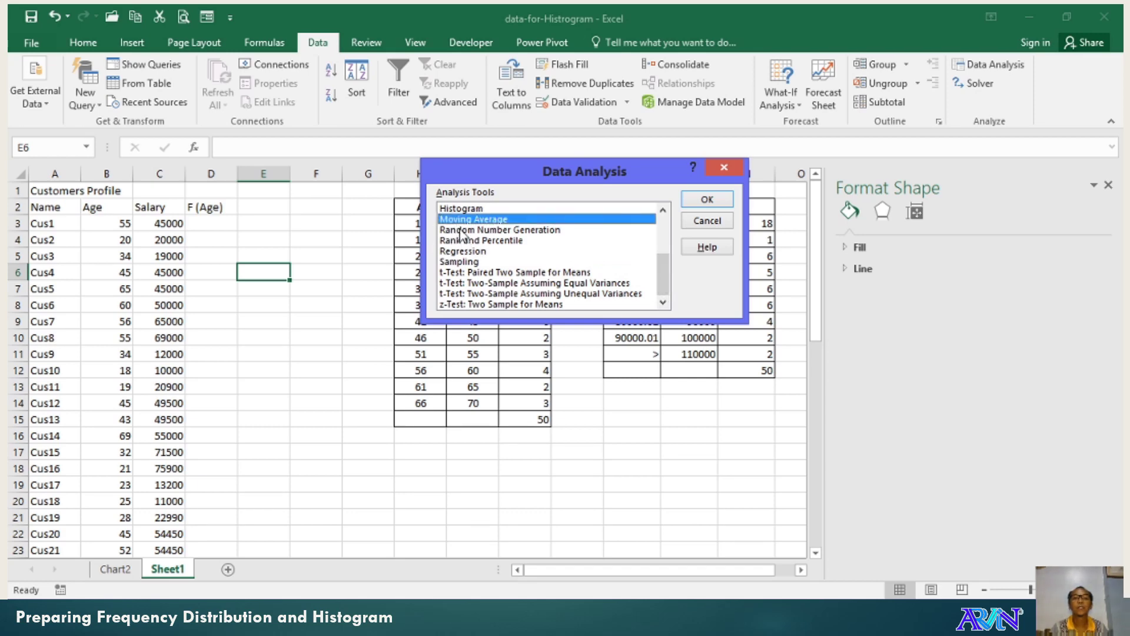
{"action": "left_click", "coordinate": [463, 231]}
{"action": "left_click", "coordinate": [462, 251]}
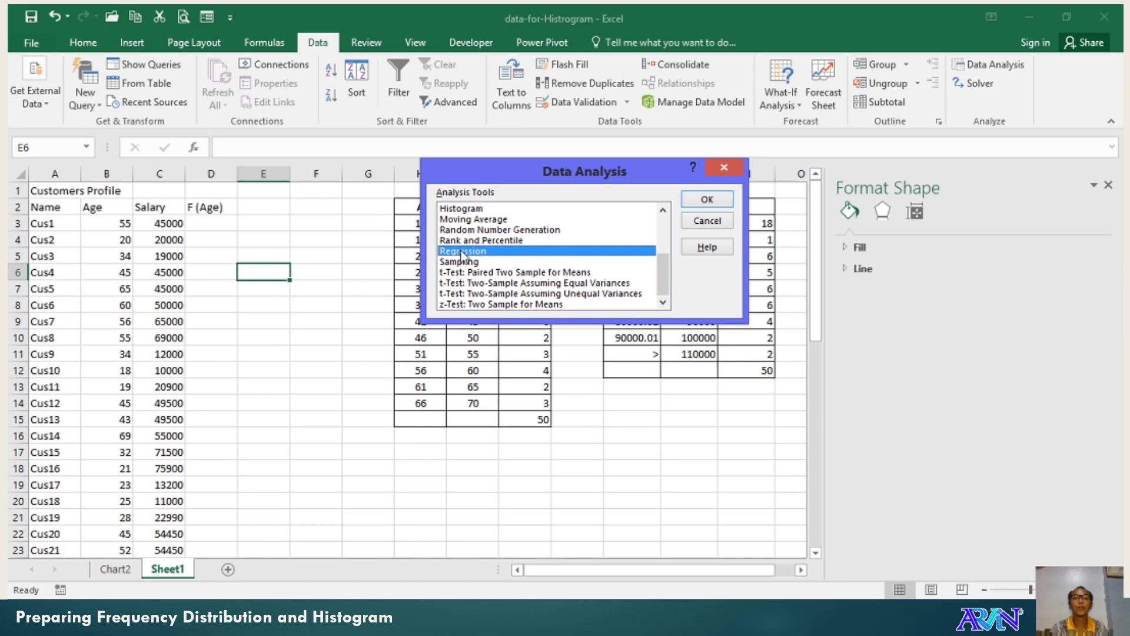
{"action": "left_click", "coordinate": [469, 223]}
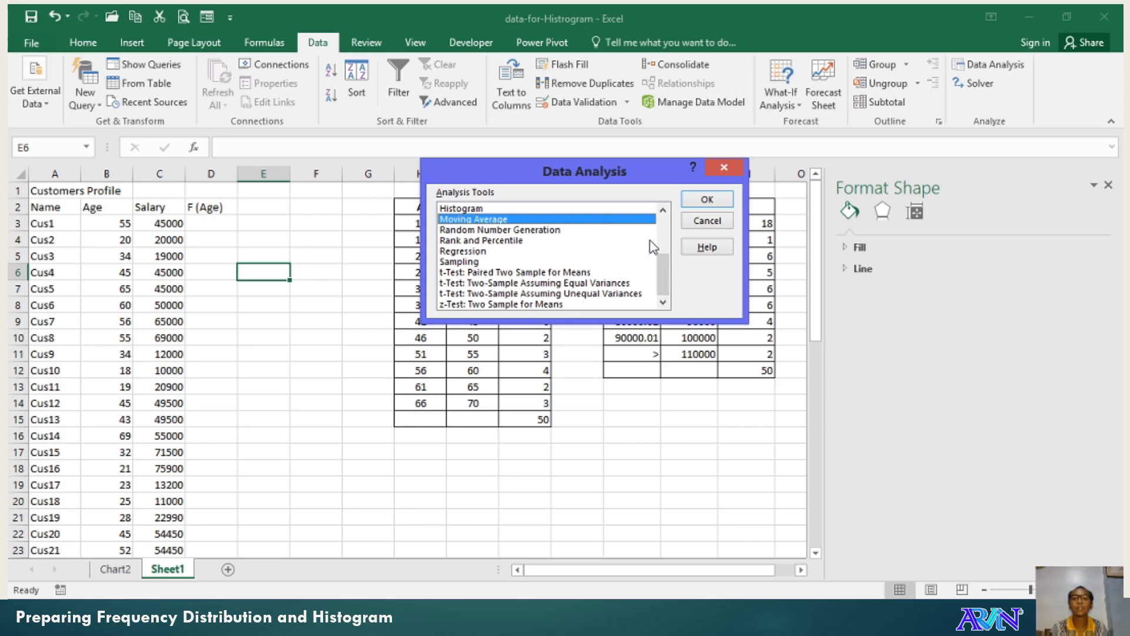
{"action": "scroll", "coordinate": [656, 243], "scroll_direction": "up", "scroll_amount": 3}
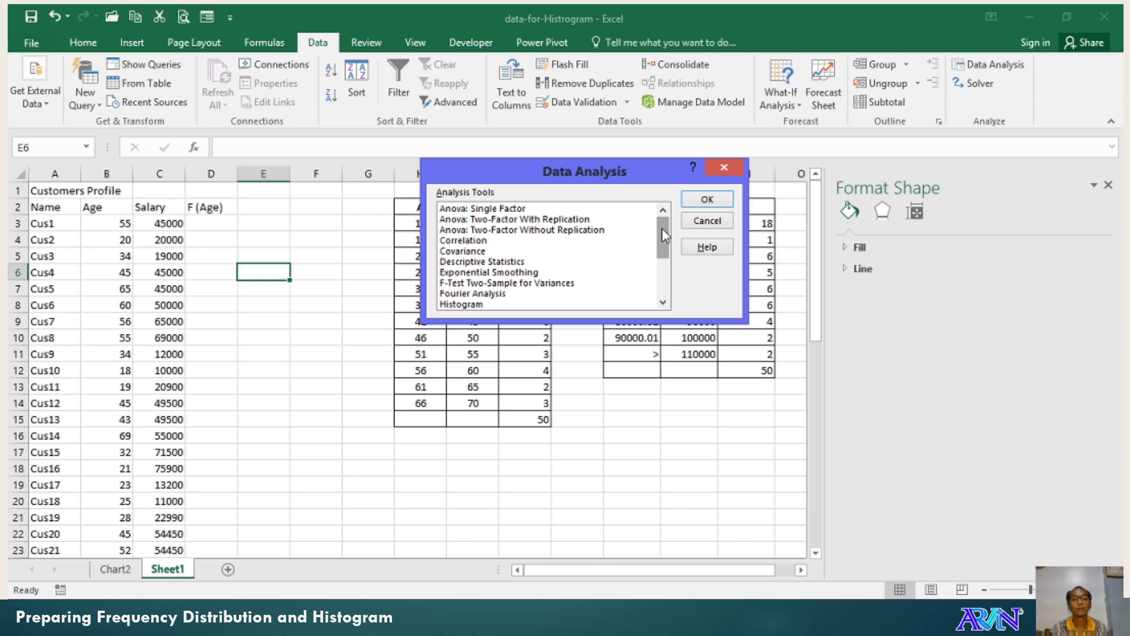
{"action": "left_click_drag", "start_coordinate": [661, 230], "coordinate": [661, 246]}
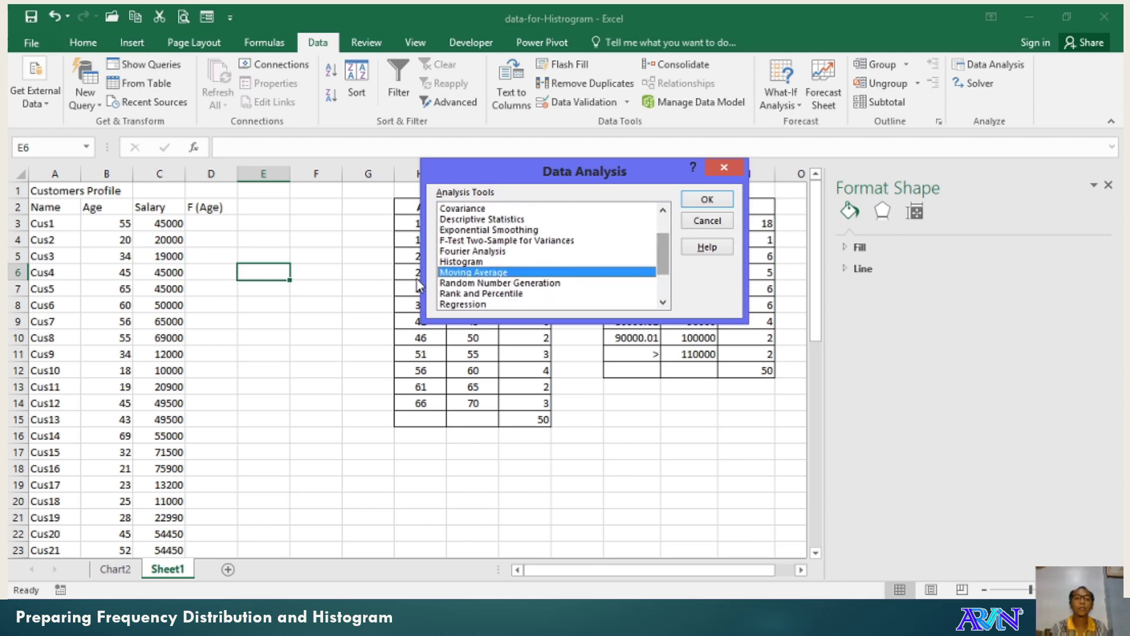
{"action": "left_click", "coordinate": [458, 262]}
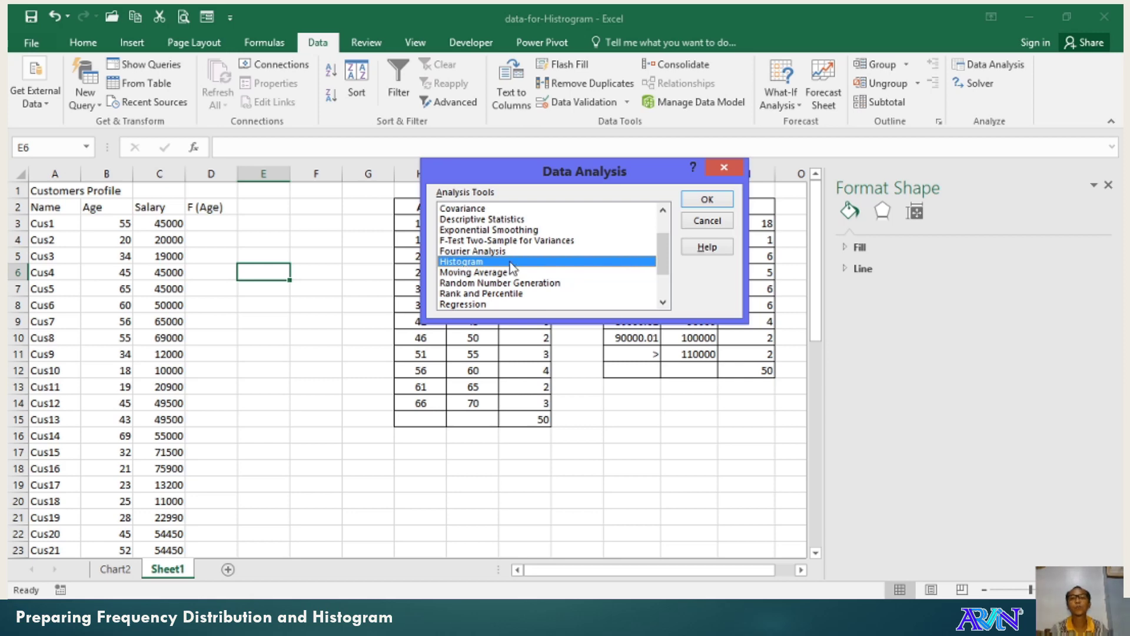
Set the Histogram input range to ages B3:B52 and bin range to I3:I14.
{"action": "left_click", "coordinate": [702, 200]}
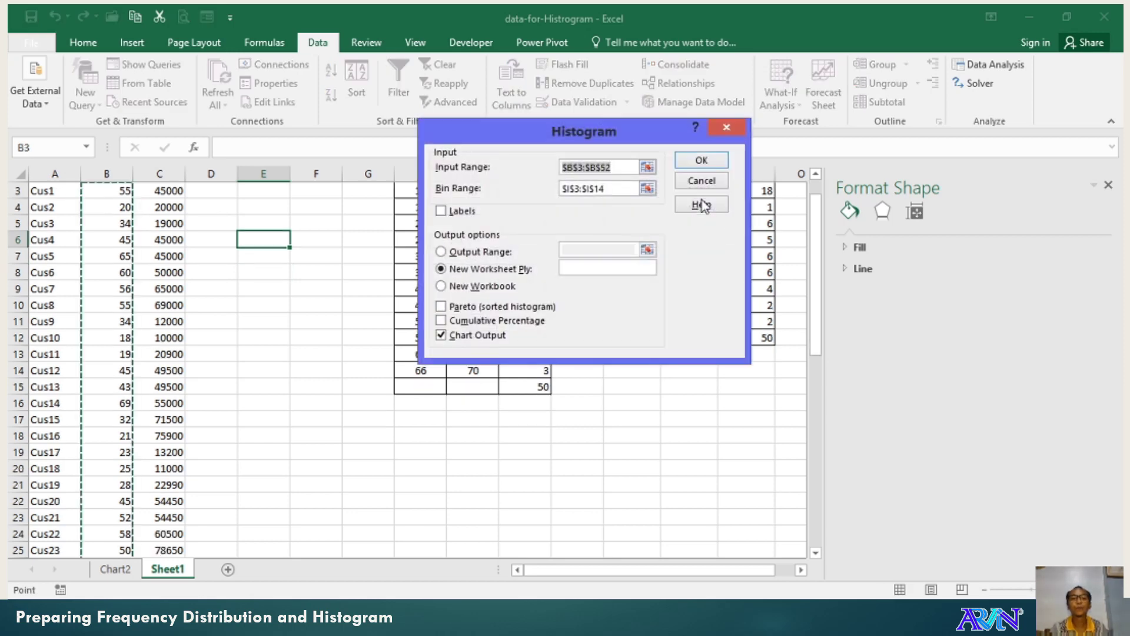
{"action": "key", "text": "BackSpace"}
{"action": "left_click", "coordinate": [621, 187]}
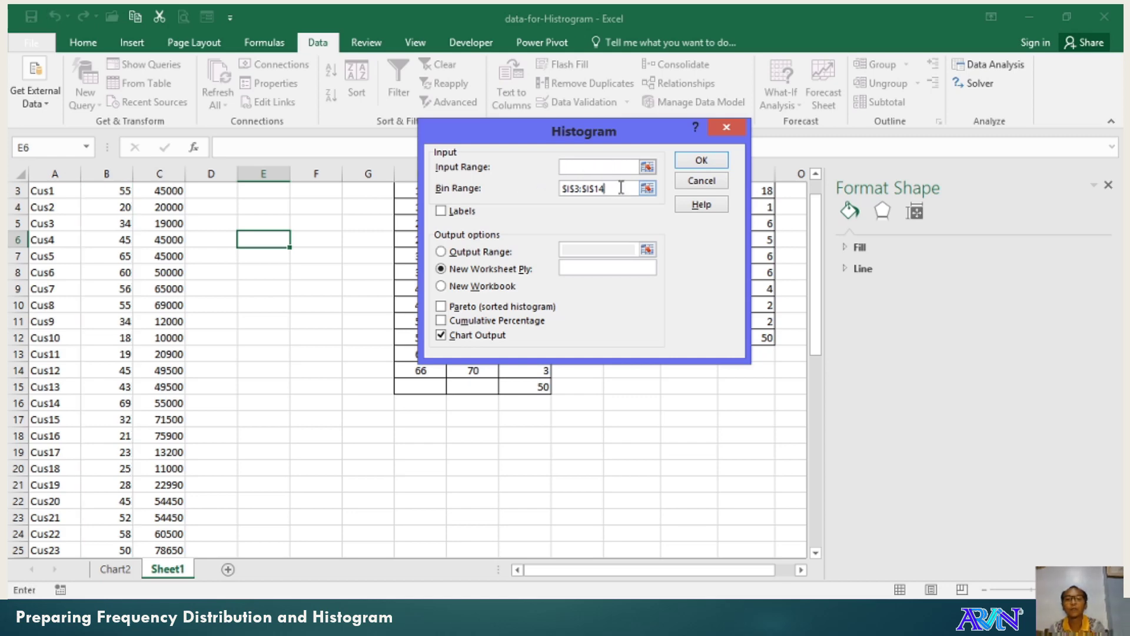
{"action": "key", "text": "BackSpace"}
{"action": "key", "text": "BackSpace"}
{"action": "key", "text": "BackSpace"}
{"action": "key", "text": "BackSpace"}
{"action": "key", "text": "BackSpace"}
{"action": "key", "text": "BackSpace"}
{"action": "key", "text": "BackSpace"}
{"action": "key", "text": "BackSpace"}
{"action": "key", "text": "BackSpace"}
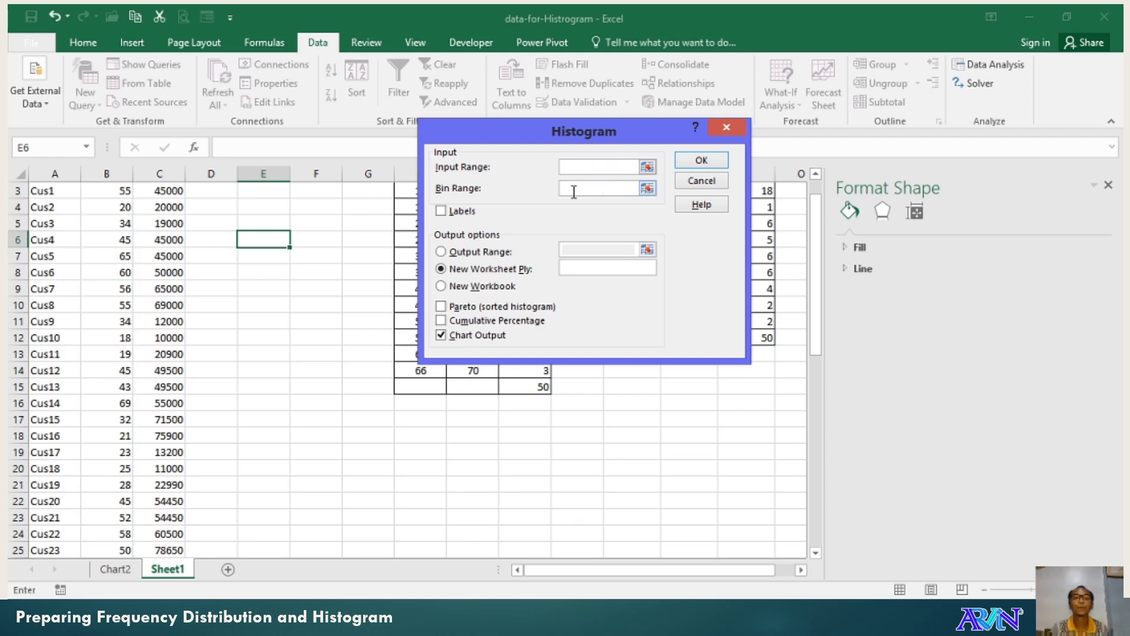
{"action": "left_click", "coordinate": [648, 166]}
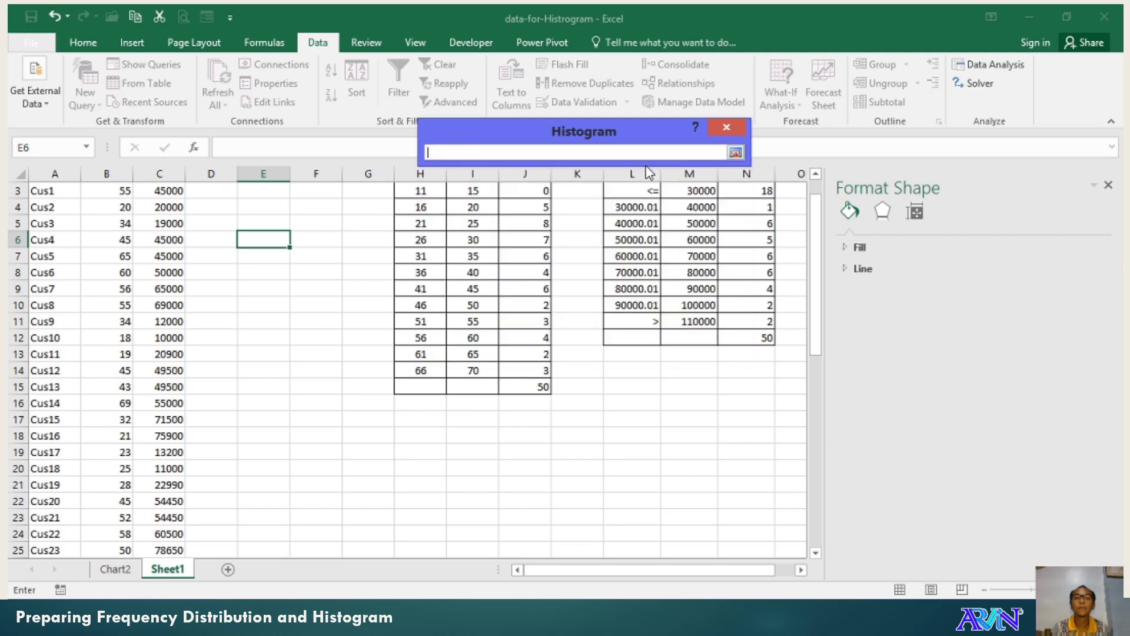
{"action": "scroll", "coordinate": [308, 239], "scroll_direction": "up", "scroll_amount": 1}
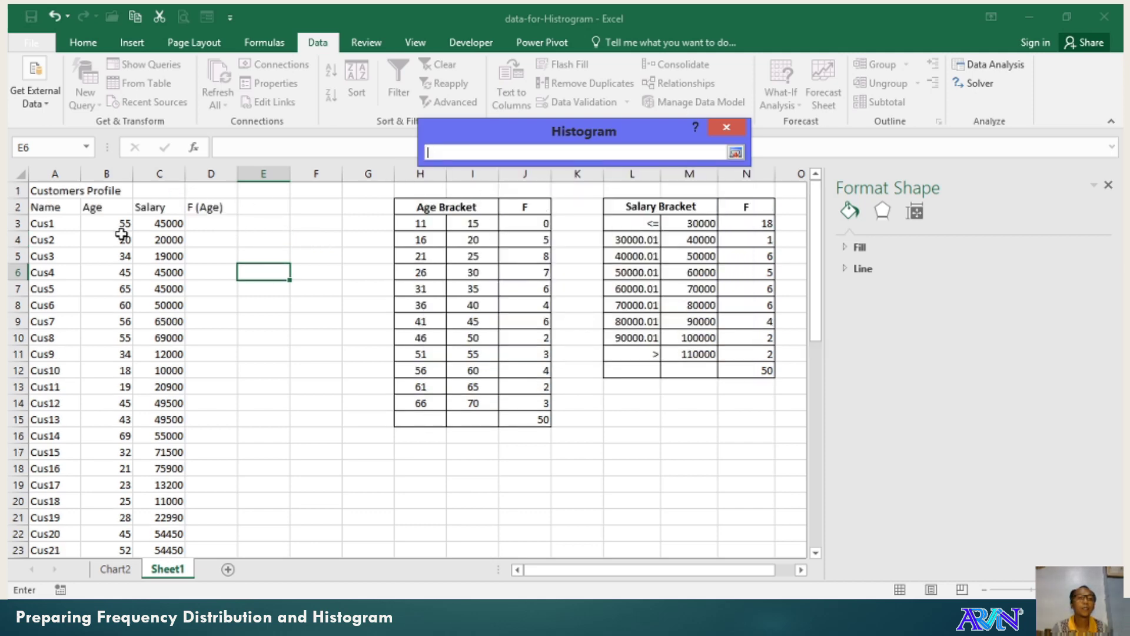
{"action": "left_click_drag", "start_coordinate": [108, 226], "coordinate": [125, 533]}
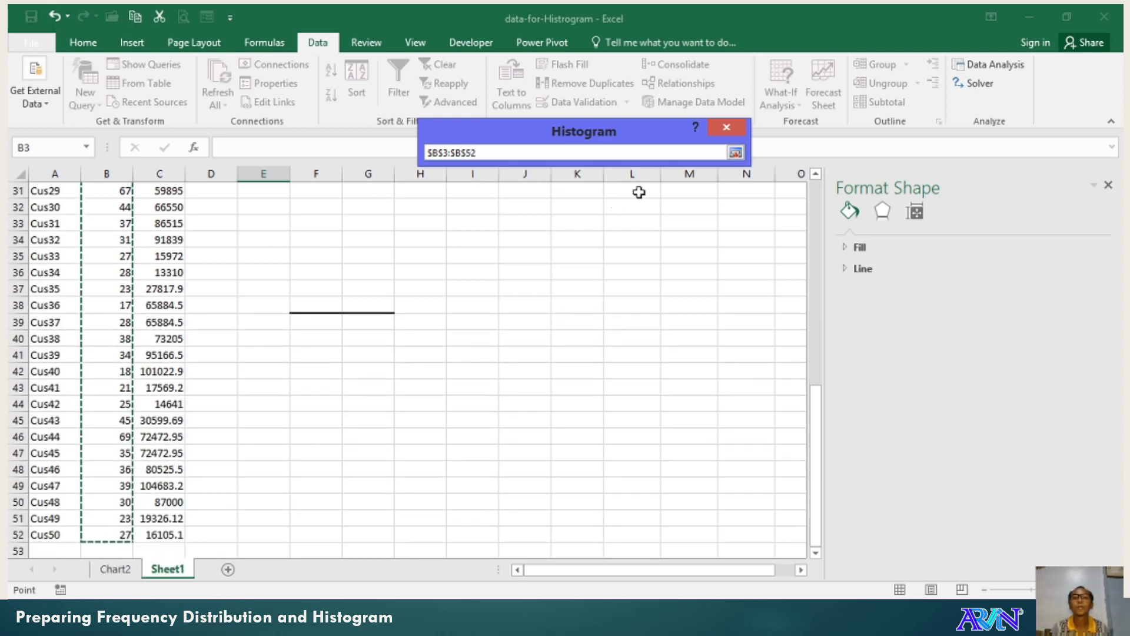
{"action": "left_click", "coordinate": [736, 153]}
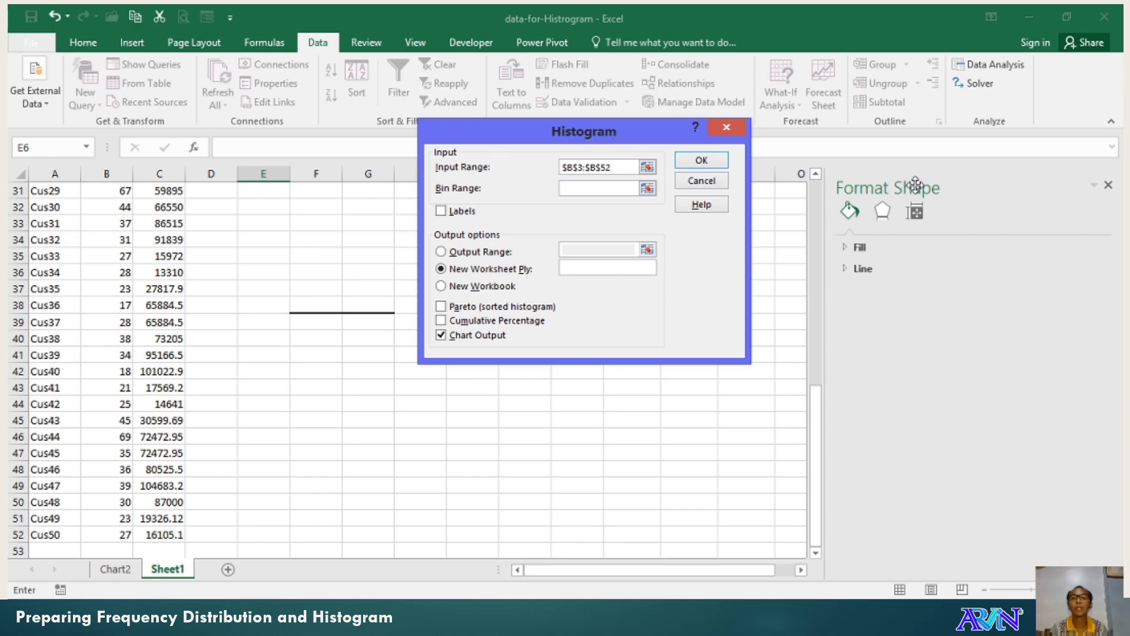
{"action": "left_click", "coordinate": [647, 188]}
{"action": "scroll", "coordinate": [818, 235], "scroll_direction": "up", "scroll_amount": 10}
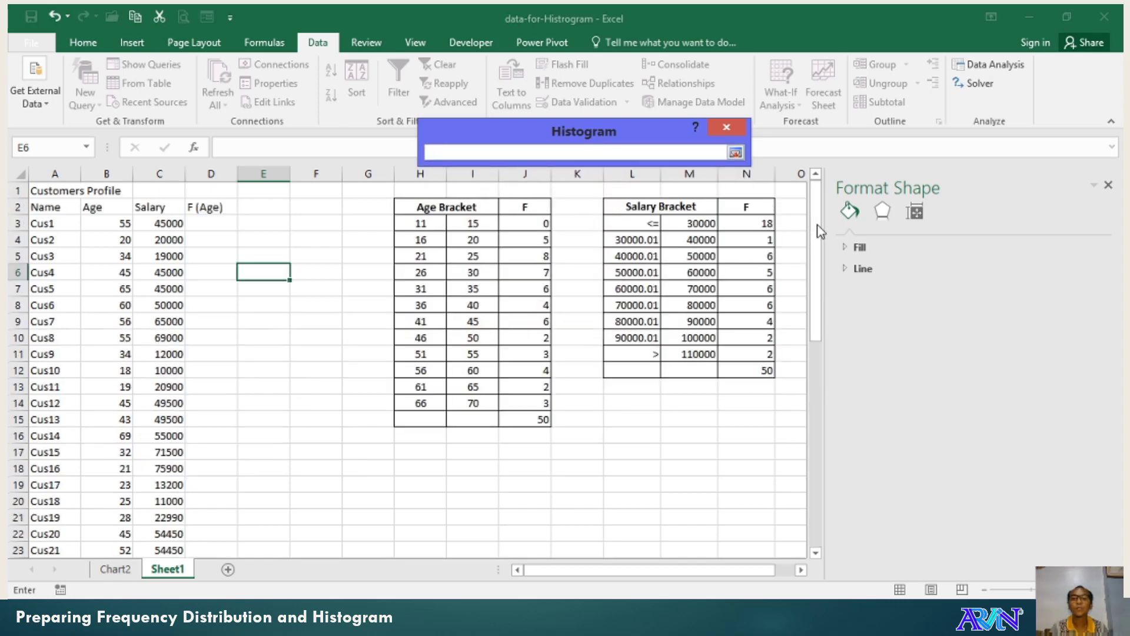
{"action": "left_click", "coordinate": [469, 227]}
{"action": "left_click_drag", "start_coordinate": [466, 234], "coordinate": [471, 404]}
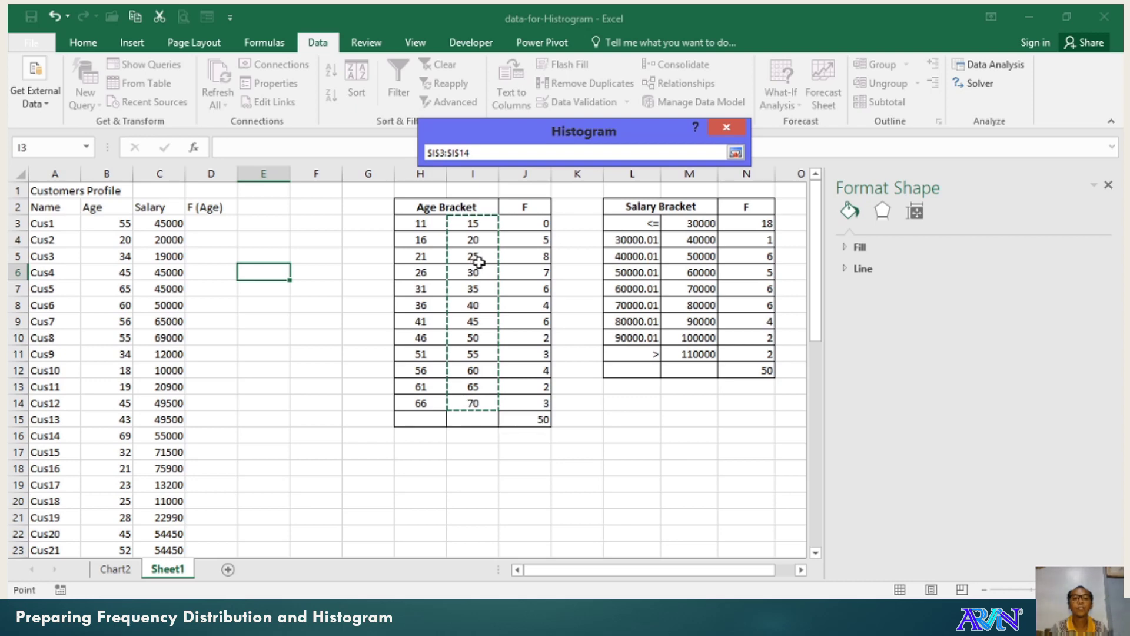
{"action": "left_click", "coordinate": [735, 153]}
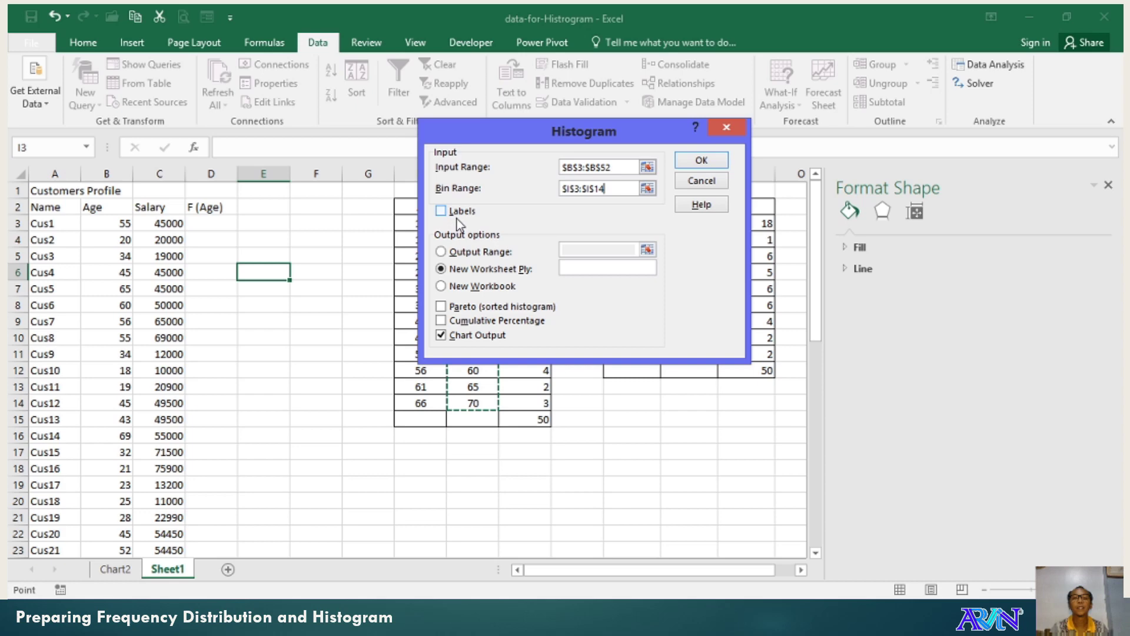
Try the output options: a range on the current sheet, new worksheet, new workbook.
{"action": "left_click_drag", "start_coordinate": [529, 127], "coordinate": [688, 140]}
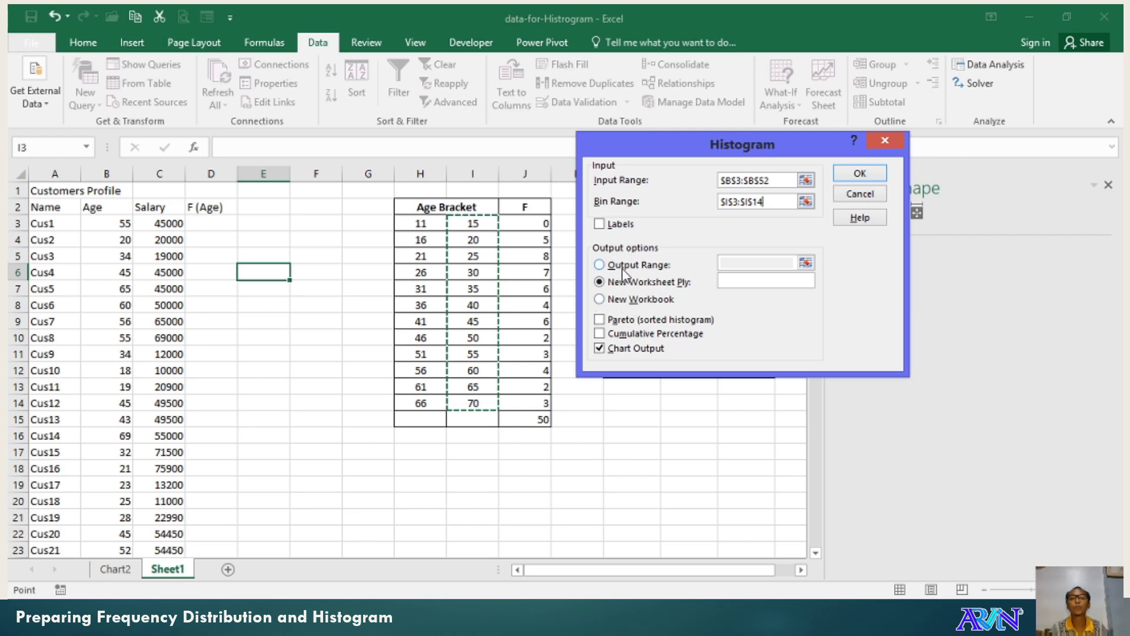
{"action": "left_click", "coordinate": [600, 267]}
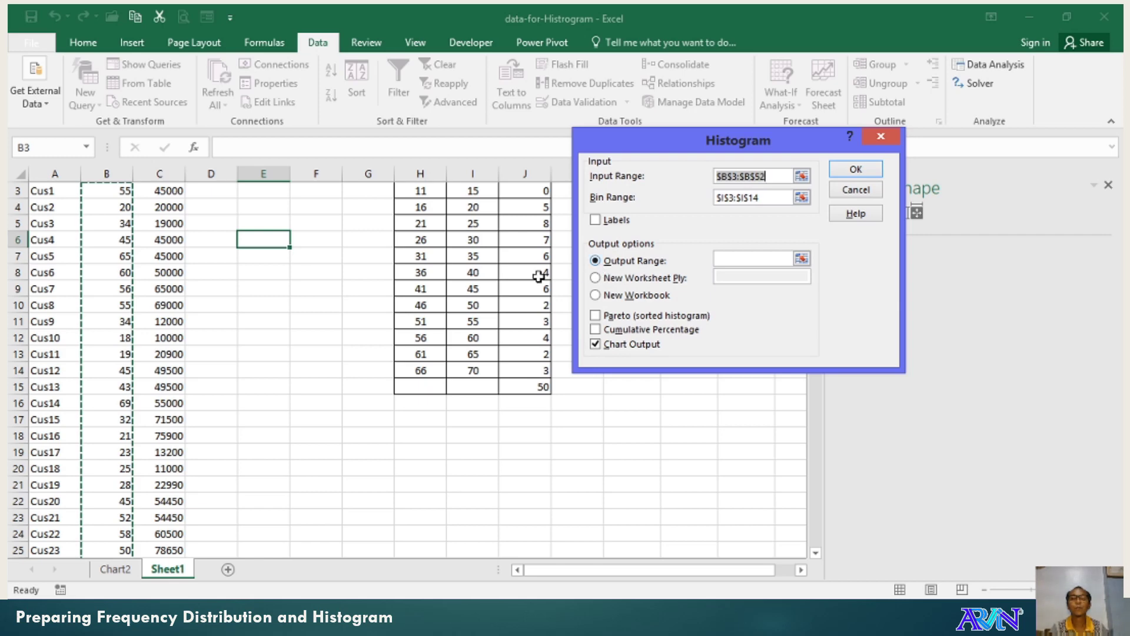
{"action": "left_click_drag", "start_coordinate": [422, 421], "coordinate": [490, 473]}
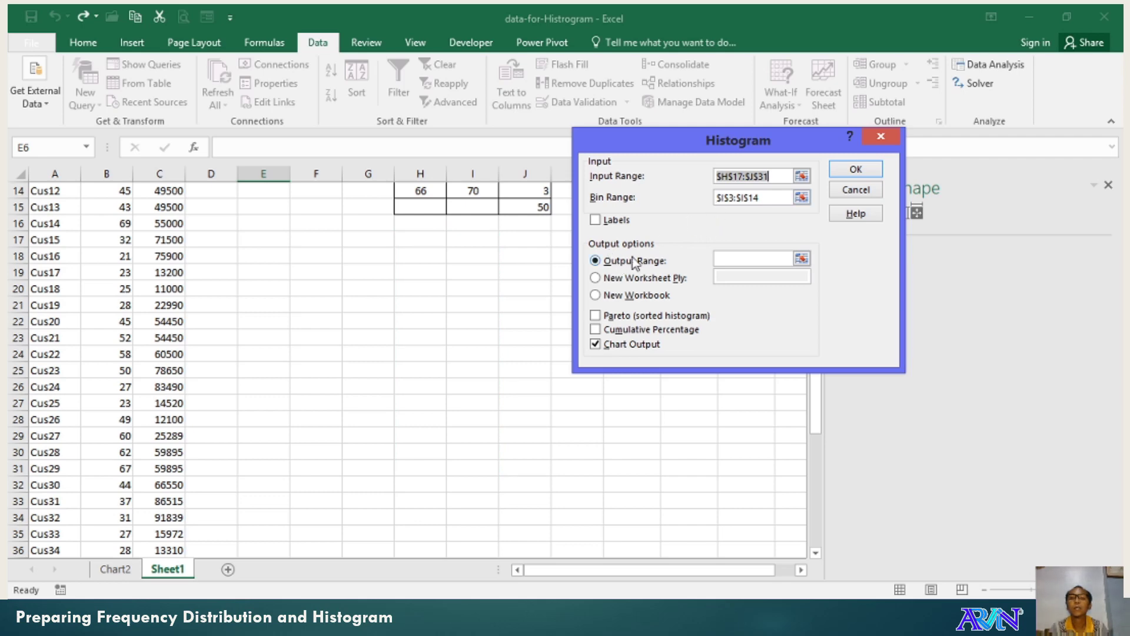
{"action": "left_click", "coordinate": [718, 260]}
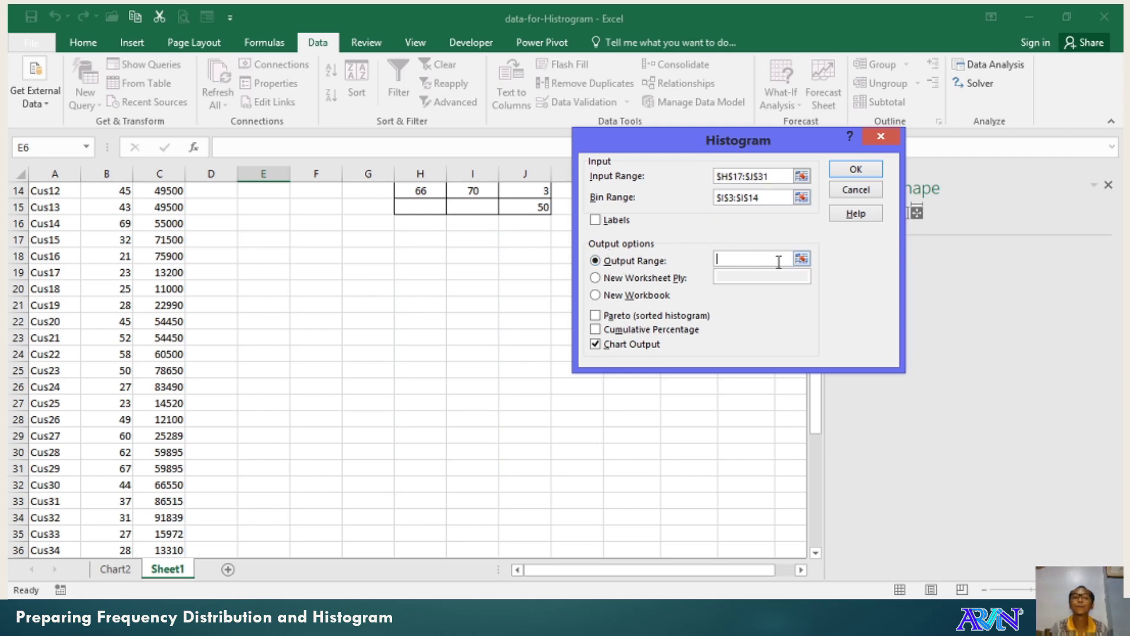
{"action": "left_click", "coordinate": [627, 282]}
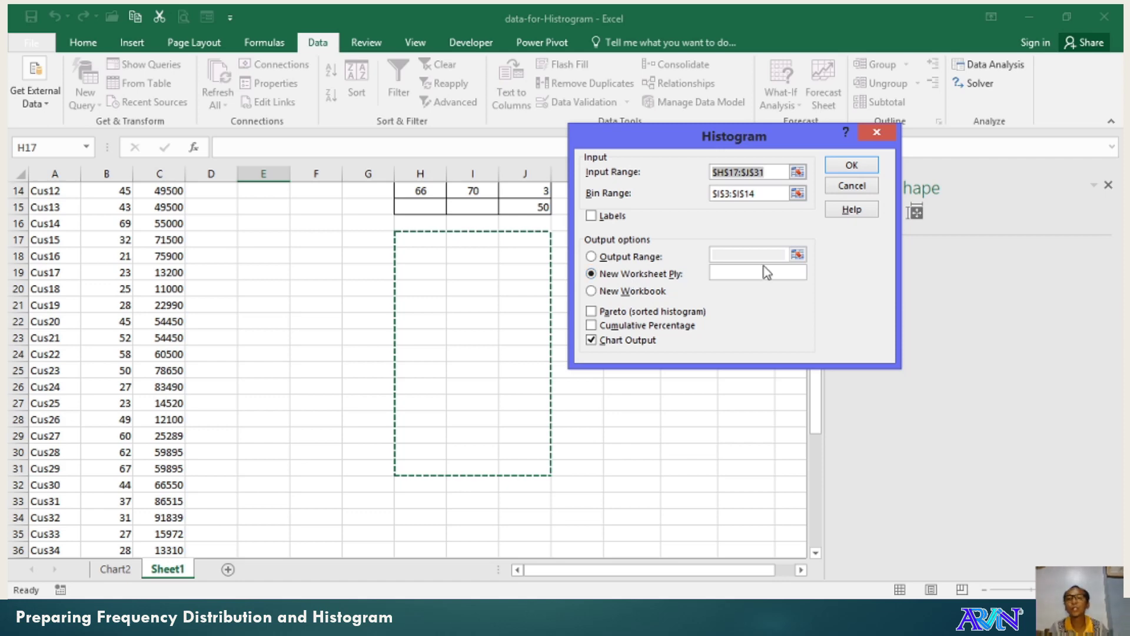
{"action": "left_click", "coordinate": [613, 295]}
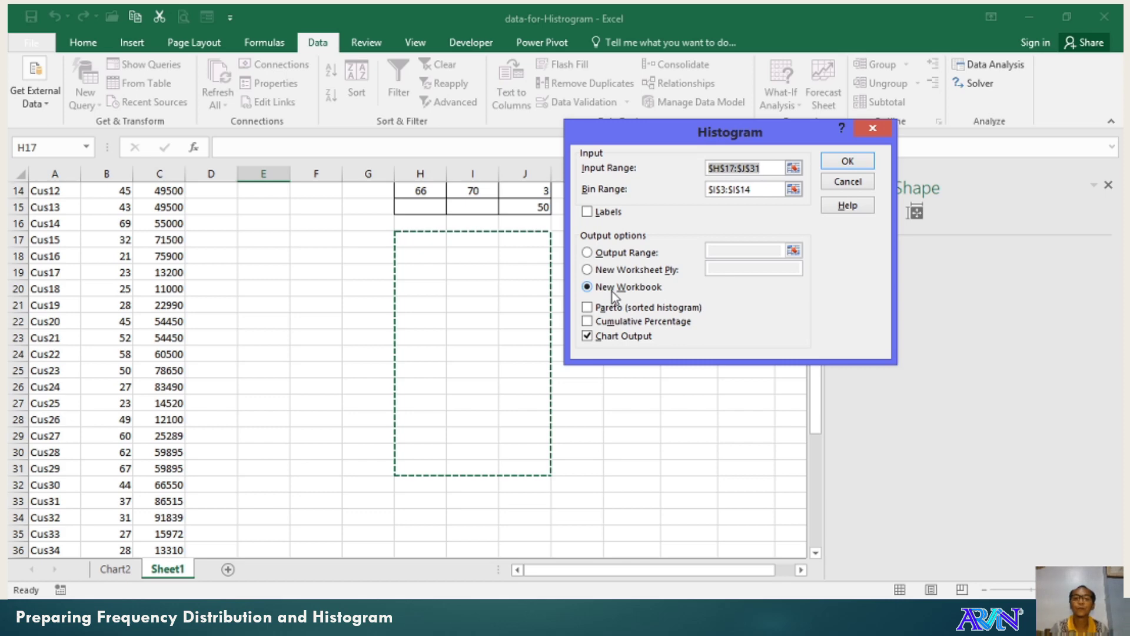
Reselect the customer ages as input range and send output to a New Worksheet Ply.
{"action": "left_click", "coordinate": [778, 167]}
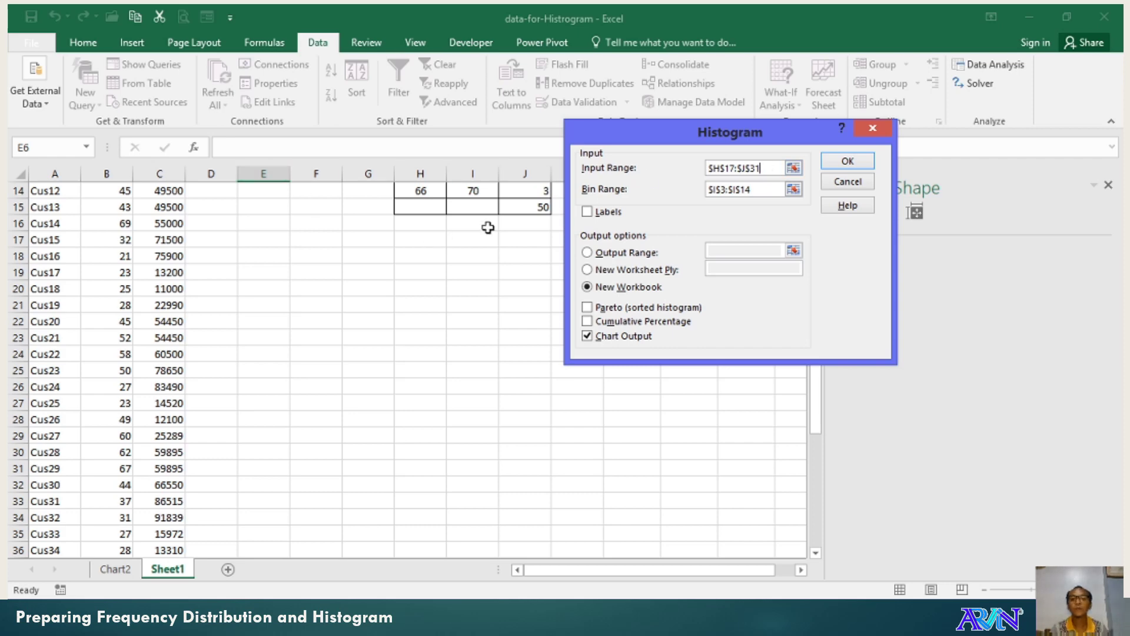
{"action": "scroll", "coordinate": [500, 234], "scroll_direction": "up", "scroll_amount": 5}
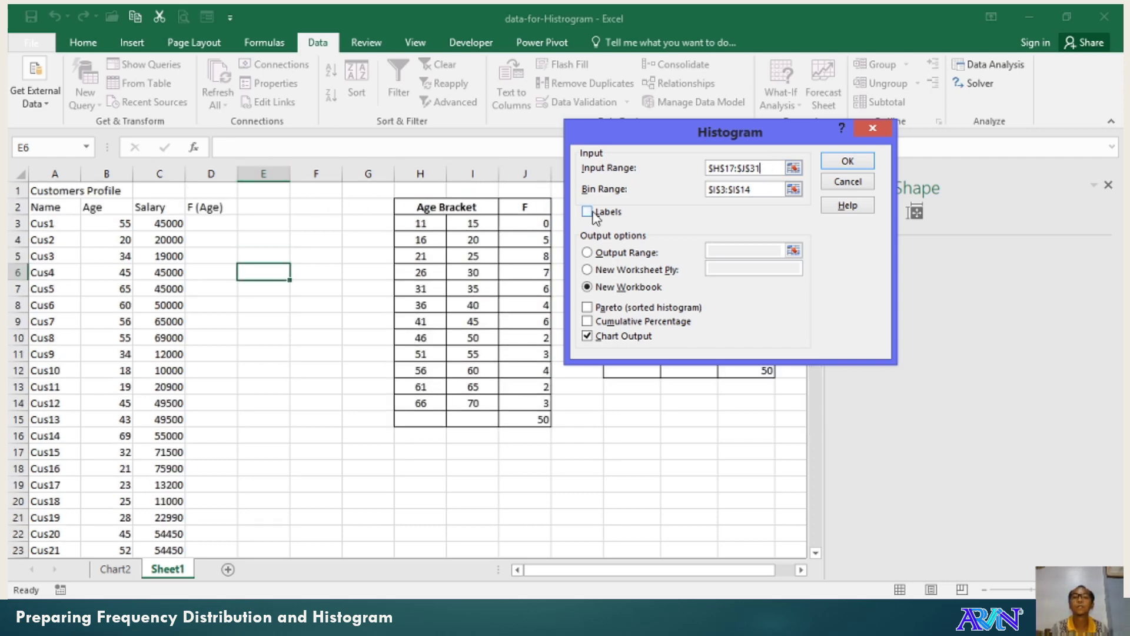
{"action": "left_click_drag", "start_coordinate": [106, 223], "coordinate": [118, 531]}
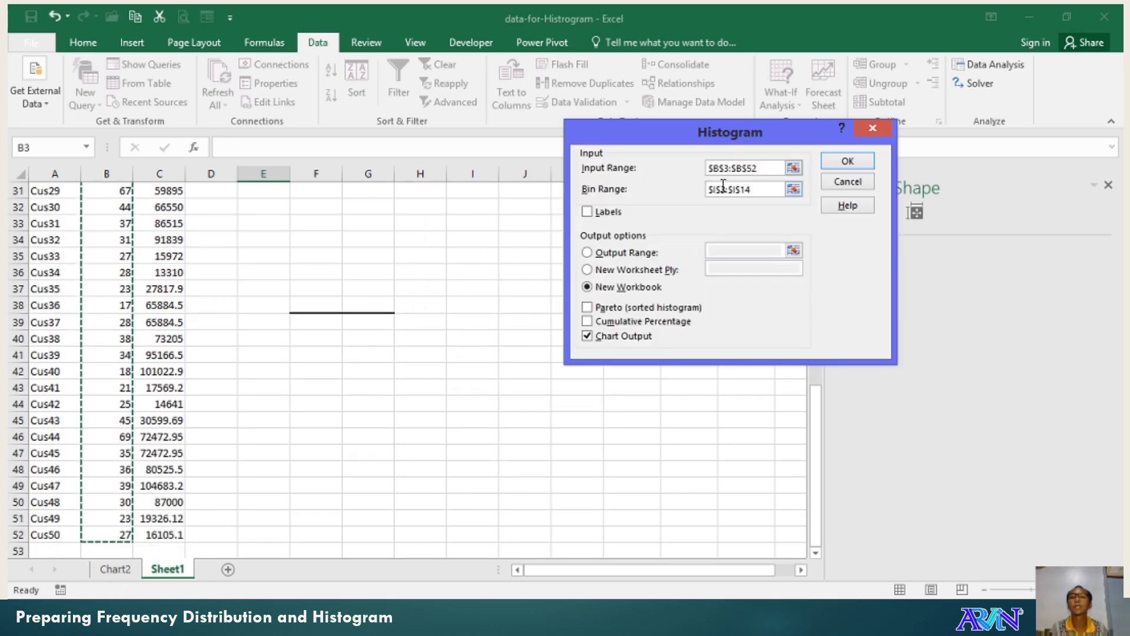
{"action": "left_click", "coordinate": [752, 171]}
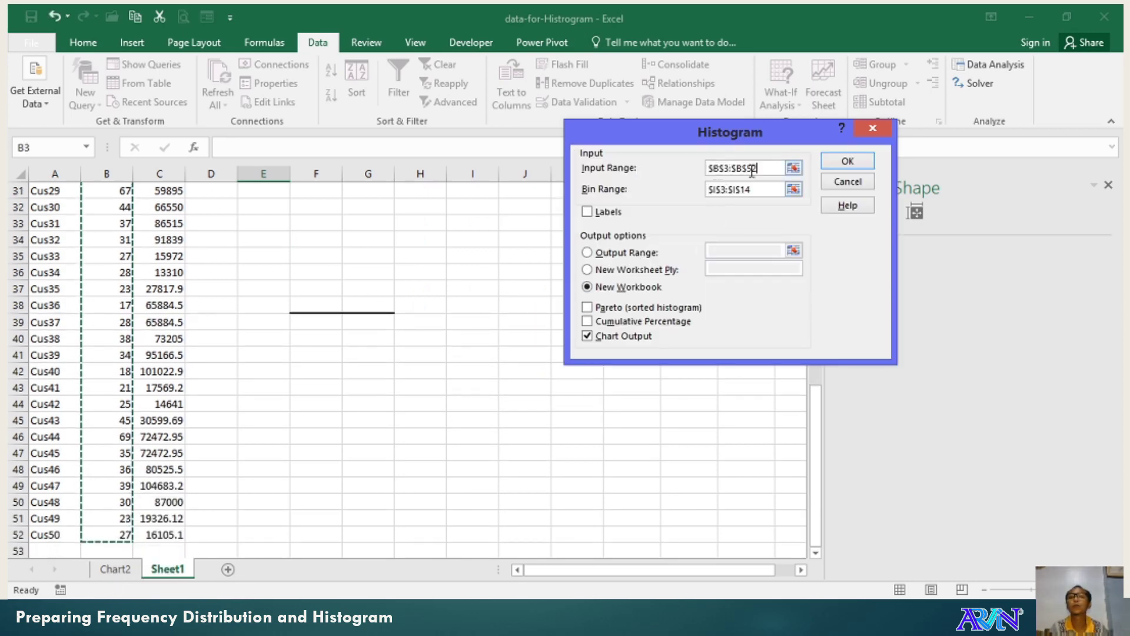
{"action": "left_click", "coordinate": [720, 192]}
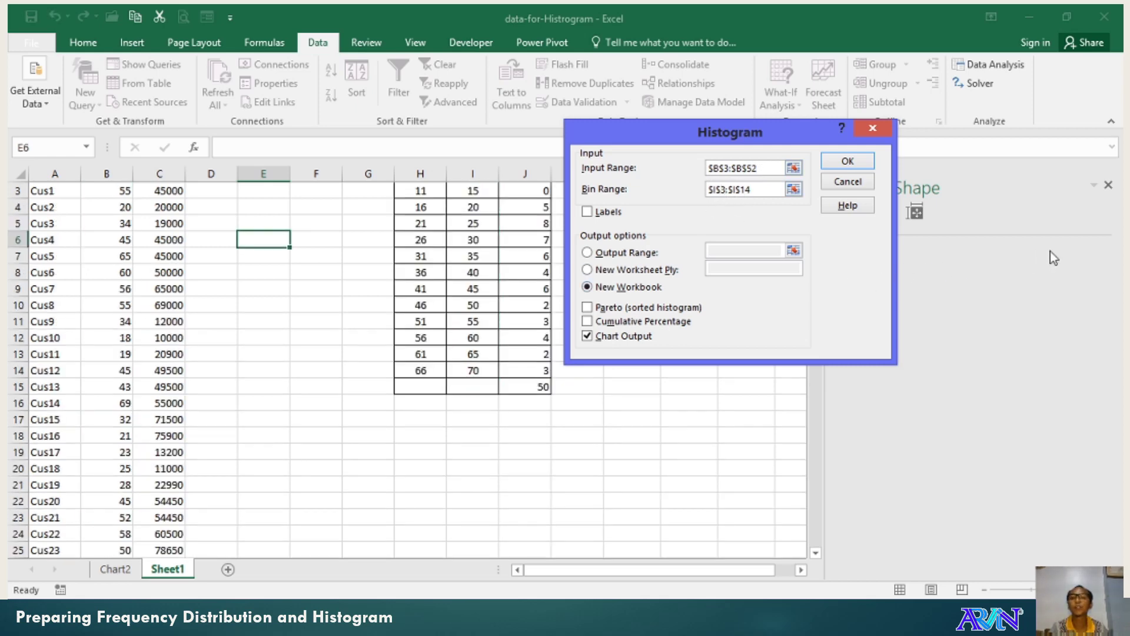
{"action": "scroll", "coordinate": [494, 298], "scroll_direction": "up", "scroll_amount": 1}
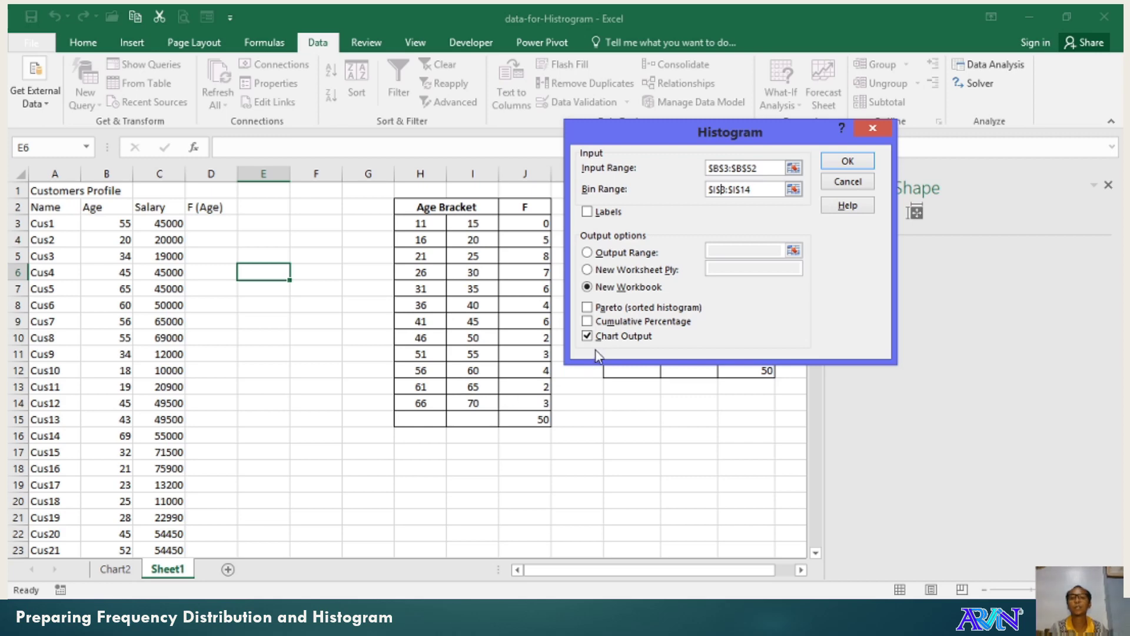
{"action": "left_click", "coordinate": [599, 275]}
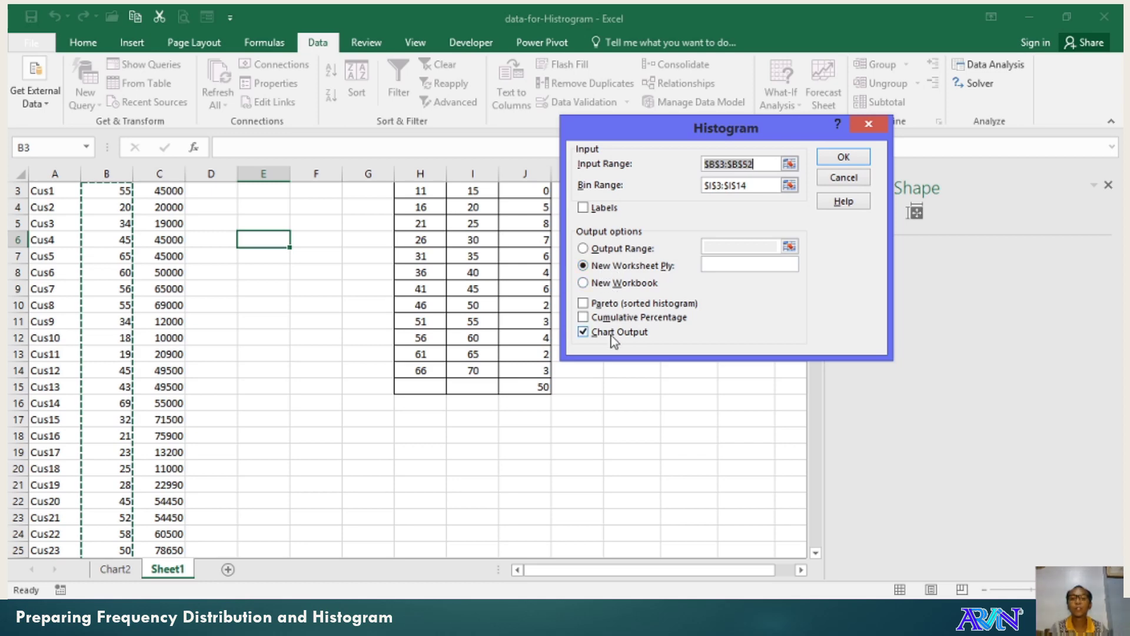
Run the Histogram tool, creating Sheet3 with the Bin/Frequency table and its chart.
{"action": "left_click", "coordinate": [849, 158]}
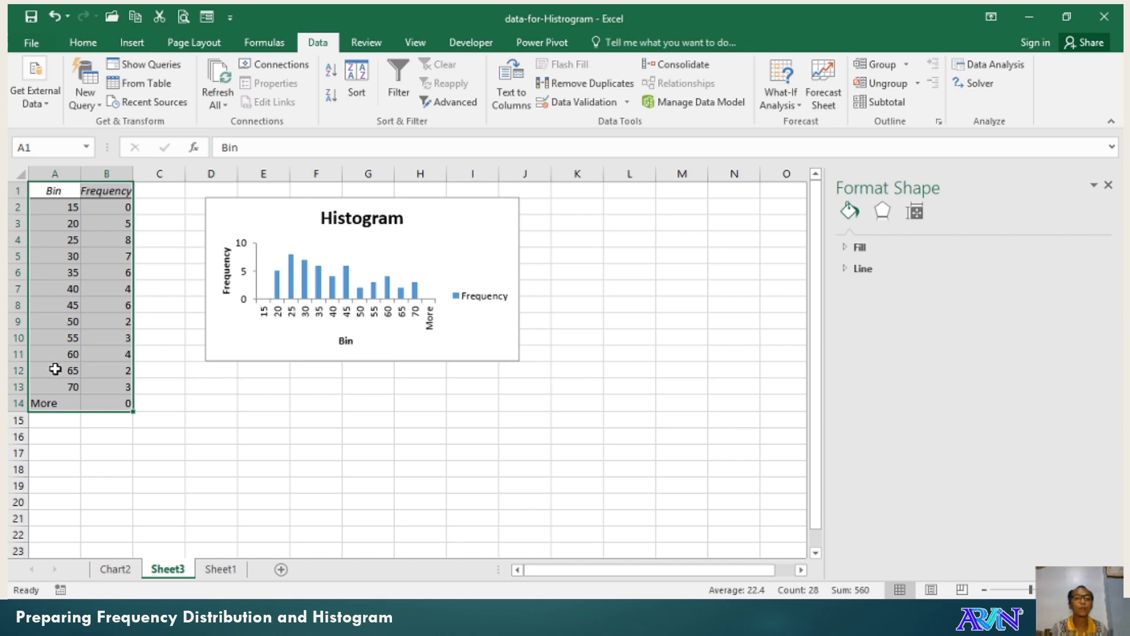
{"action": "left_click", "coordinate": [448, 361]}
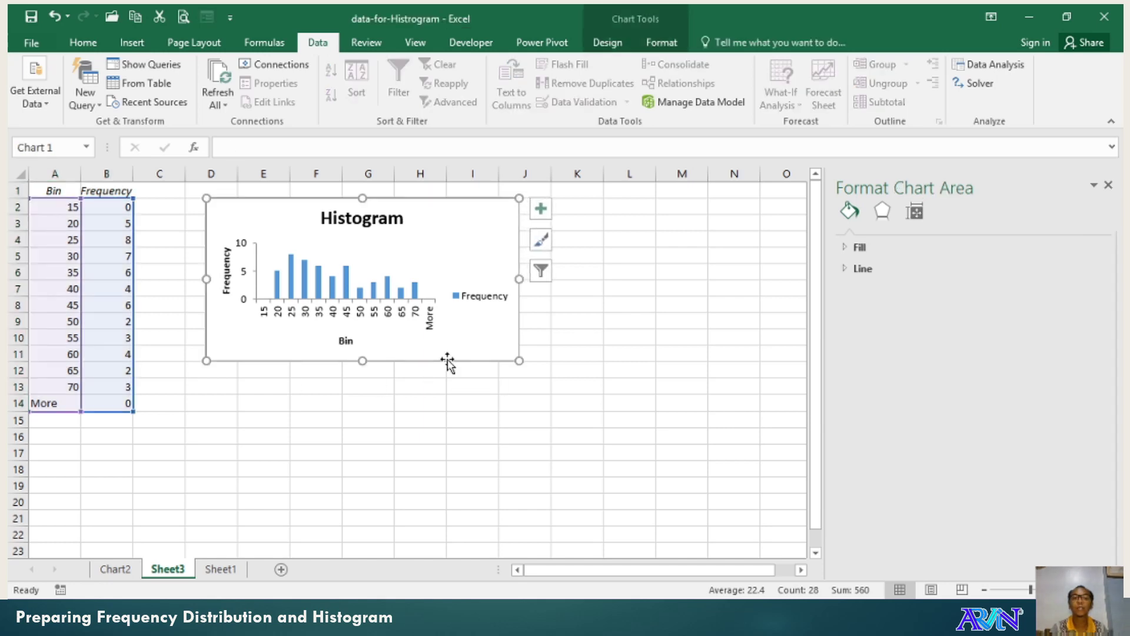
{"action": "left_click", "coordinate": [106, 385]}
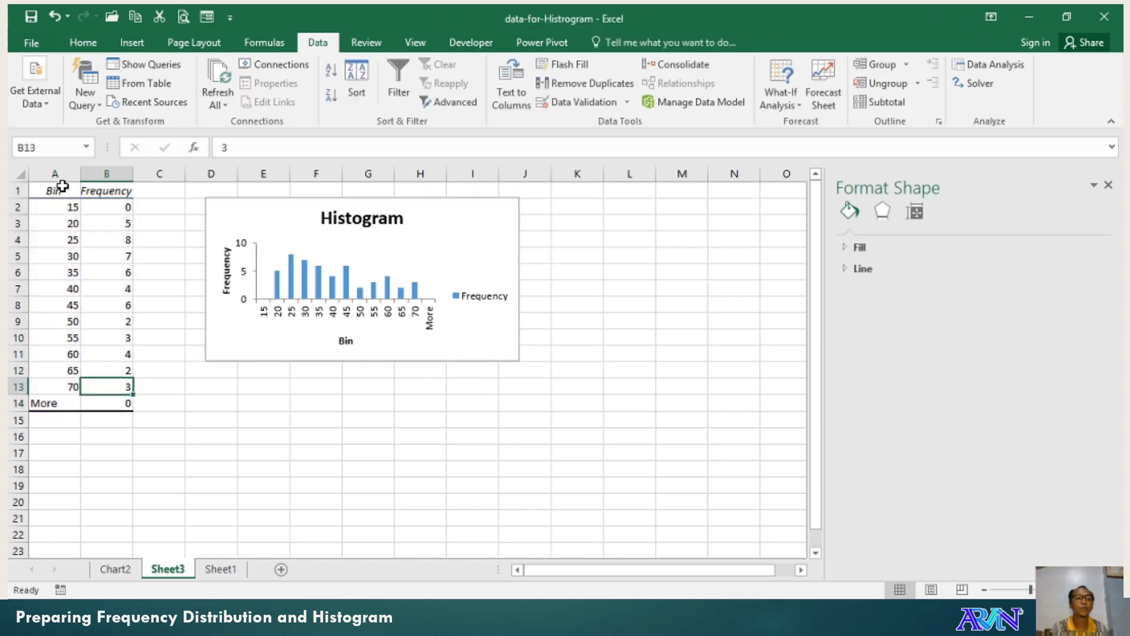
Widen columns A and B and select the first bin value 15.
{"action": "left_click_drag", "start_coordinate": [70, 174], "coordinate": [112, 177]}
{"action": "left_click", "coordinate": [126, 291]}
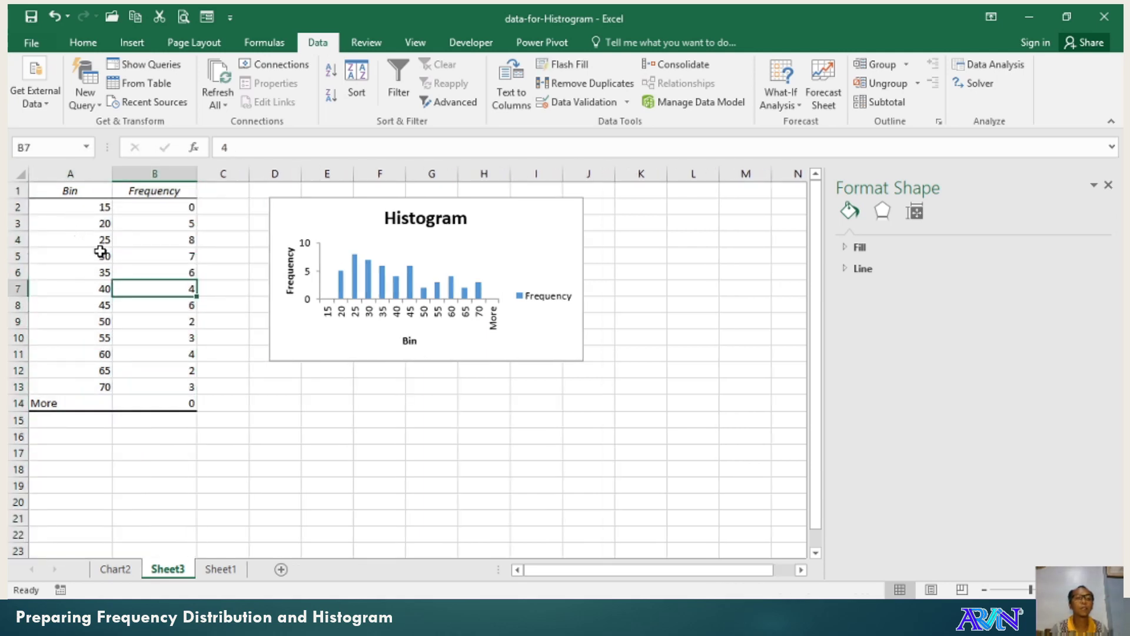
{"action": "left_click", "coordinate": [143, 205]}
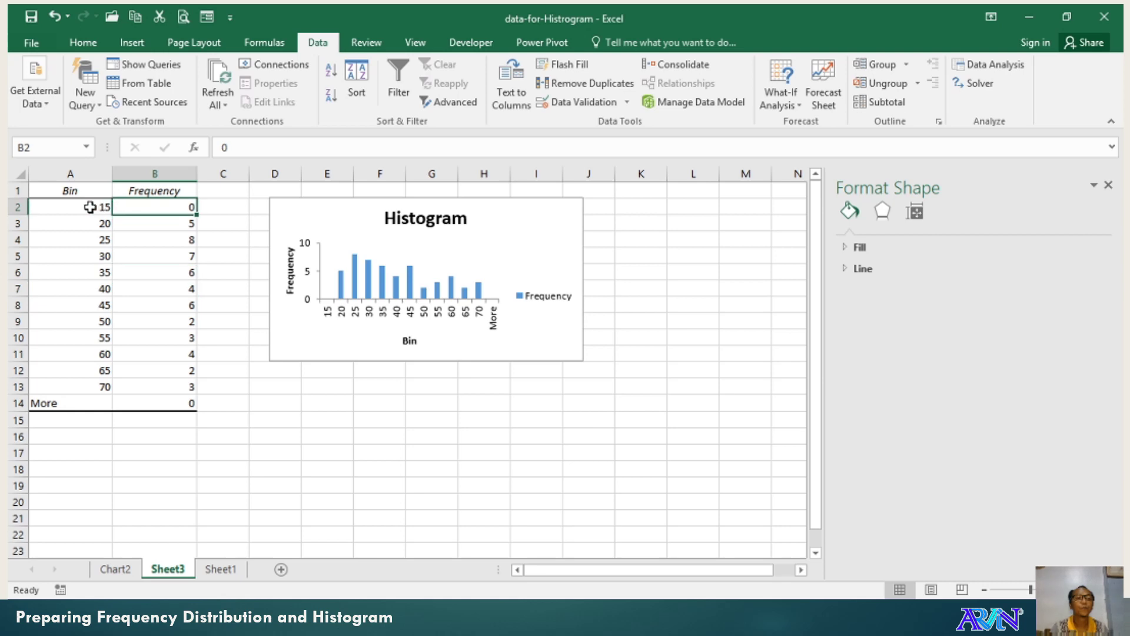
{"action": "left_click", "coordinate": [87, 207]}
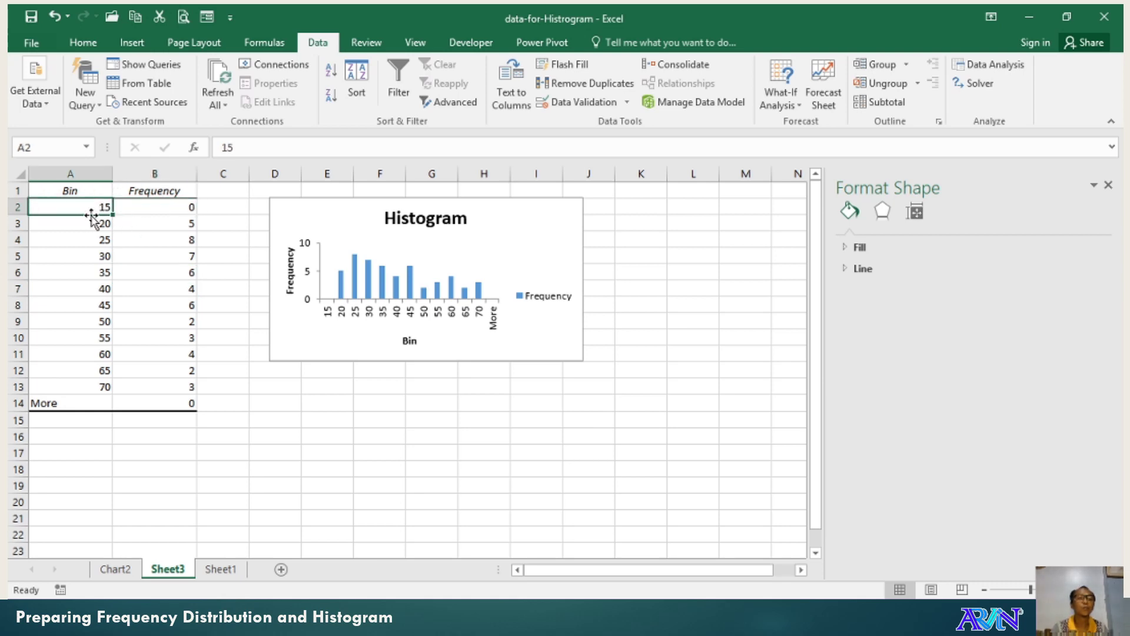
Rename the Bin header to Age Bracket and relabel the first bin as 11 - 15.
{"action": "left_click", "coordinate": [71, 190]}
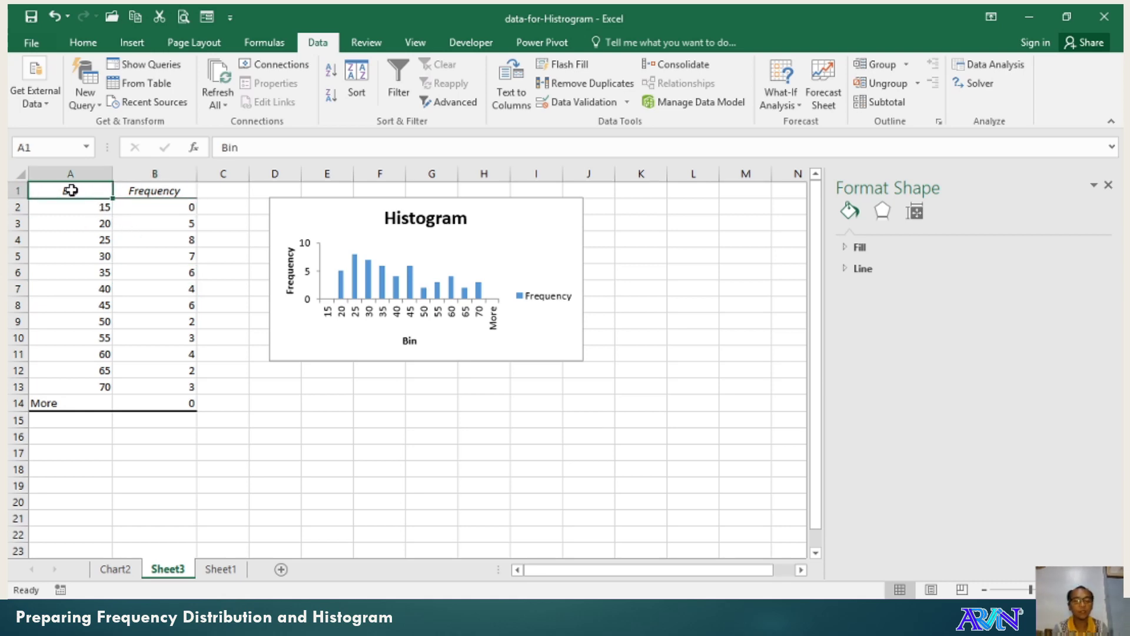
{"action": "type", "text": "Age Bra"}
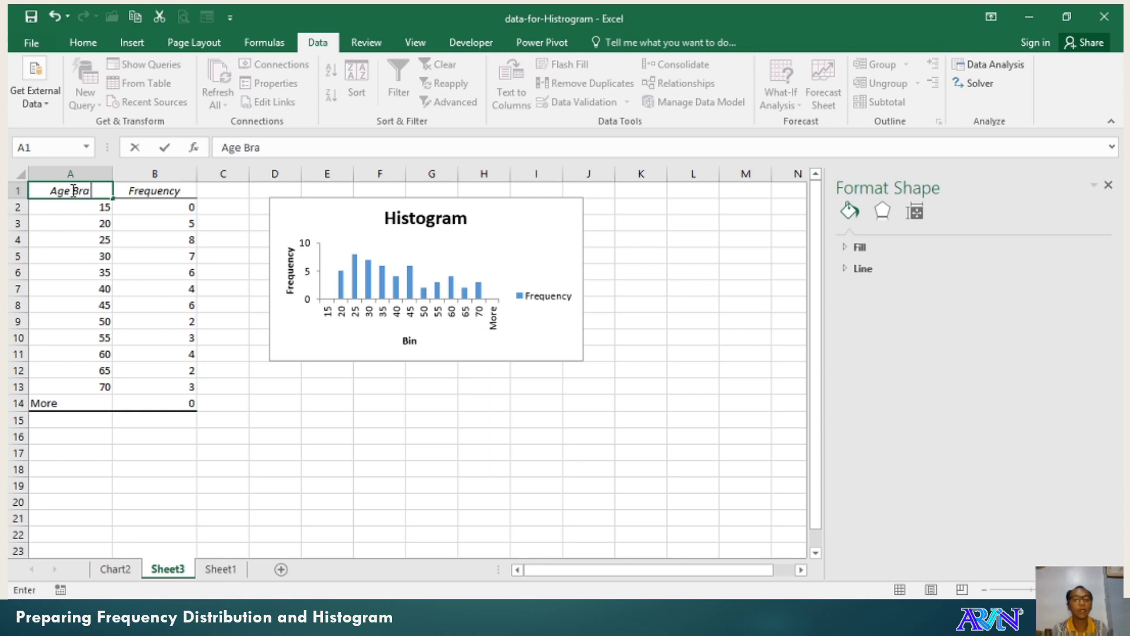
{"action": "type", "text": "cket"}
{"action": "key", "text": "Return"}
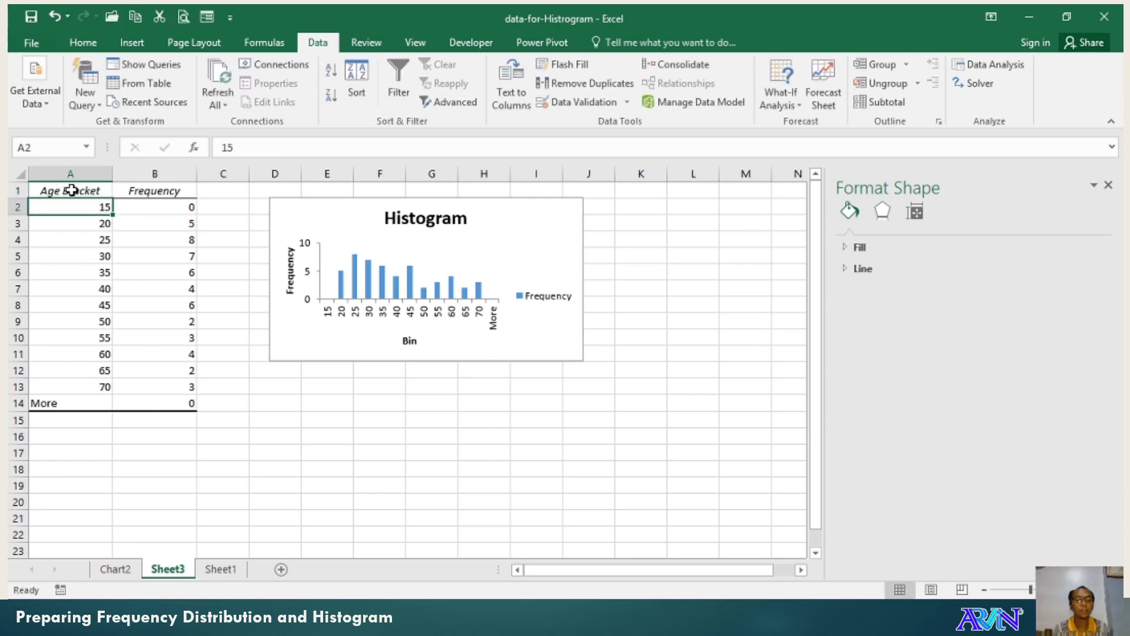
{"action": "key", "text": "F2"}
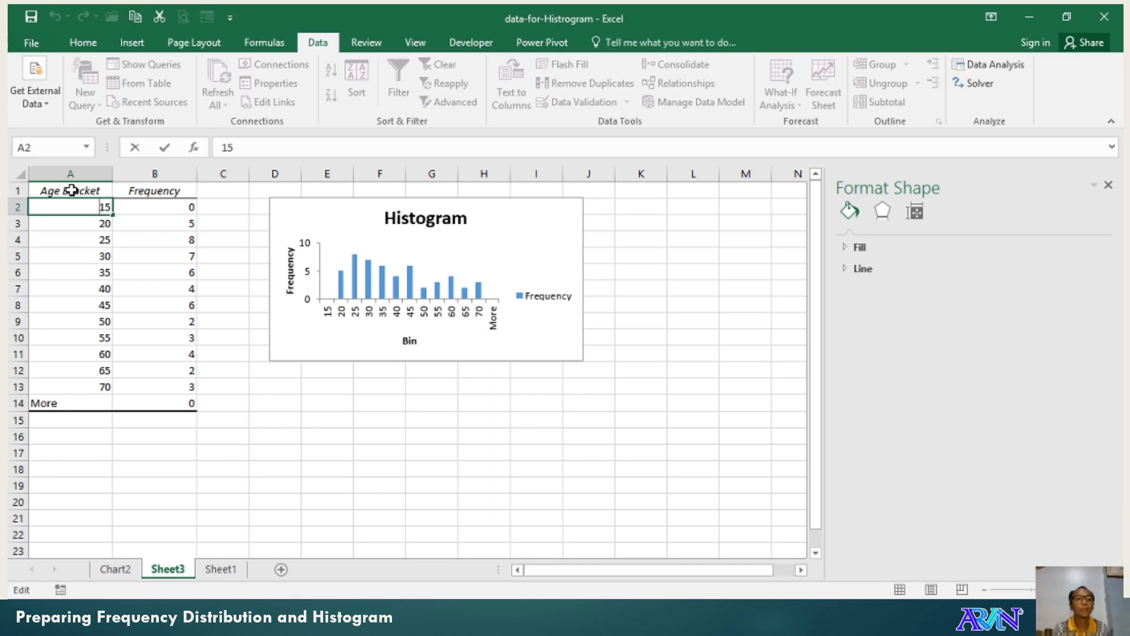
{"action": "type", "text": "'11"}
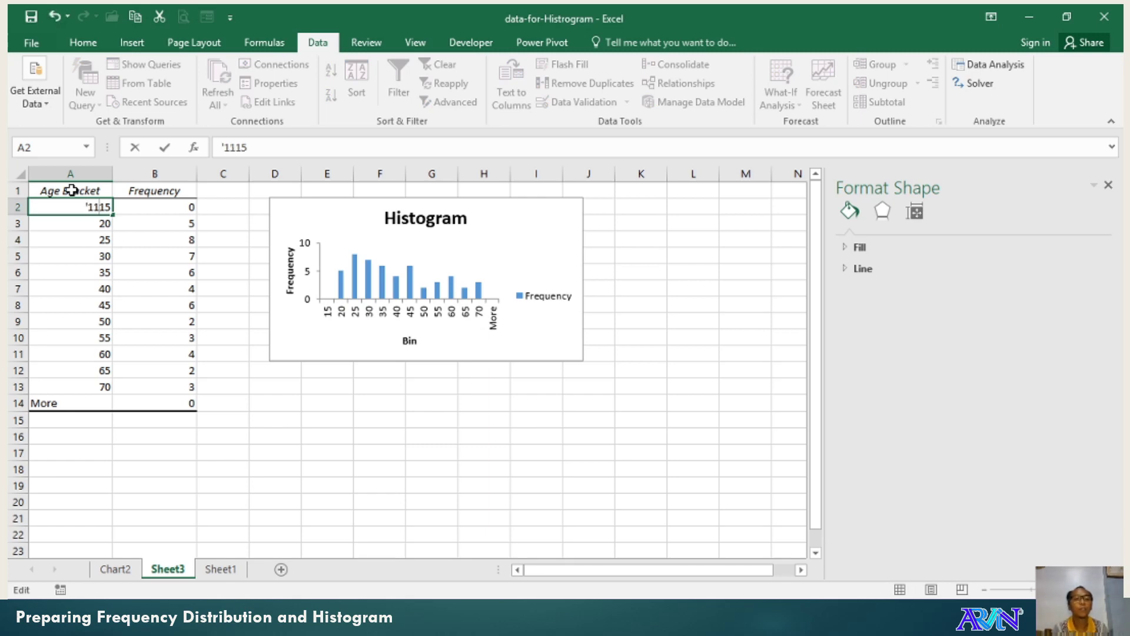
{"action": "type", "text": "-"}
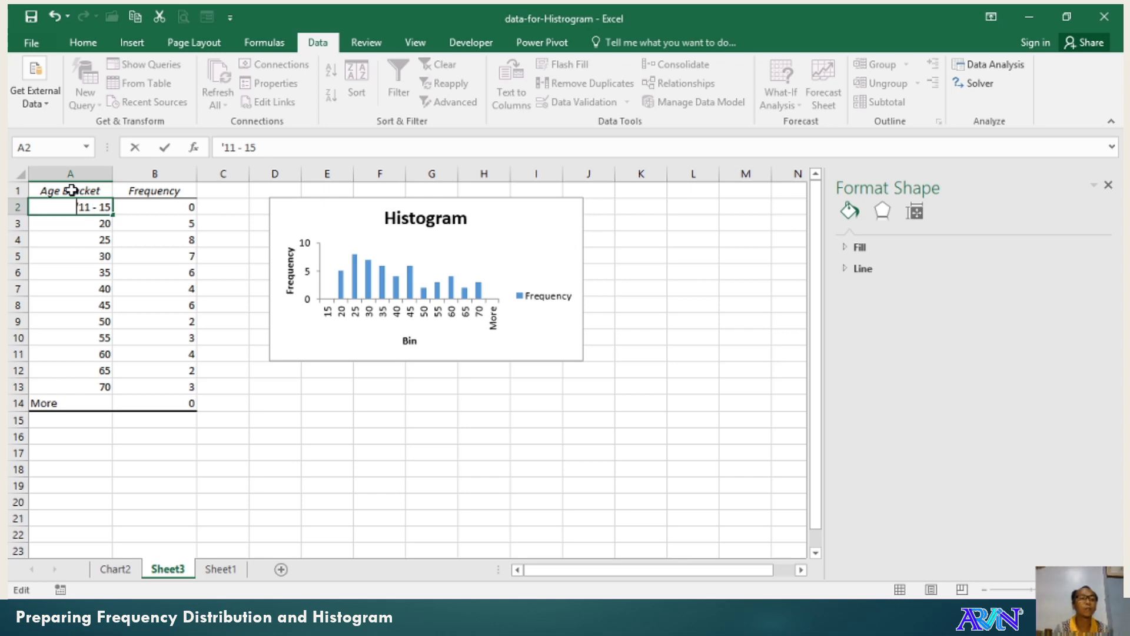
{"action": "key", "text": "shift+Home"}
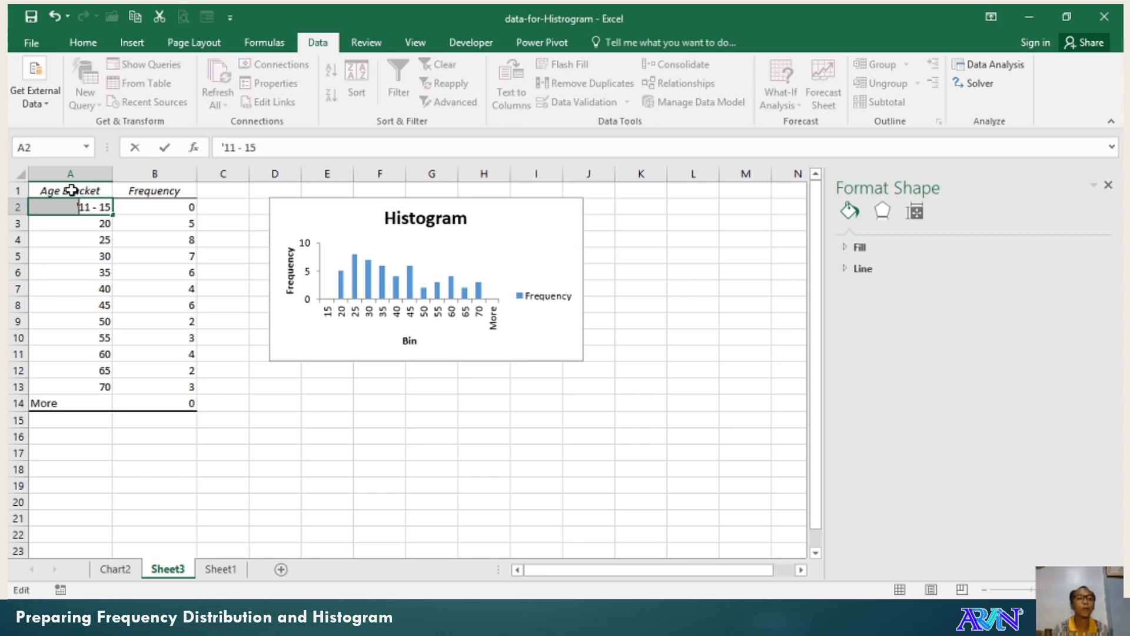
{"action": "key", "text": "Return"}
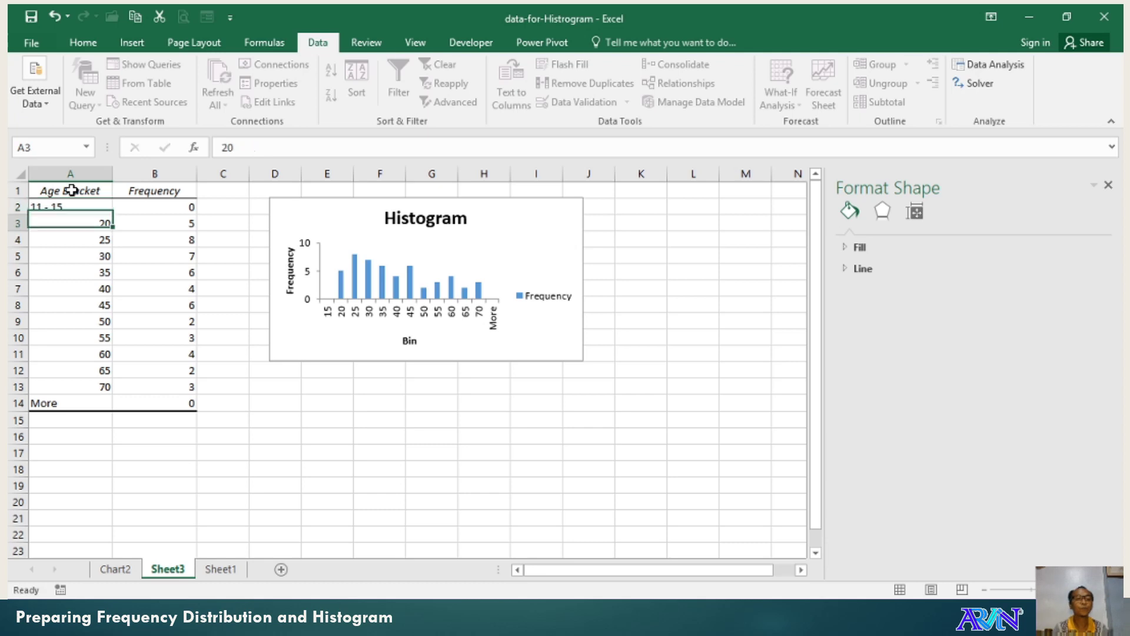
Relabel the next two bins as text labels 16-20 and 21-25.
{"action": "key", "text": "F2"}
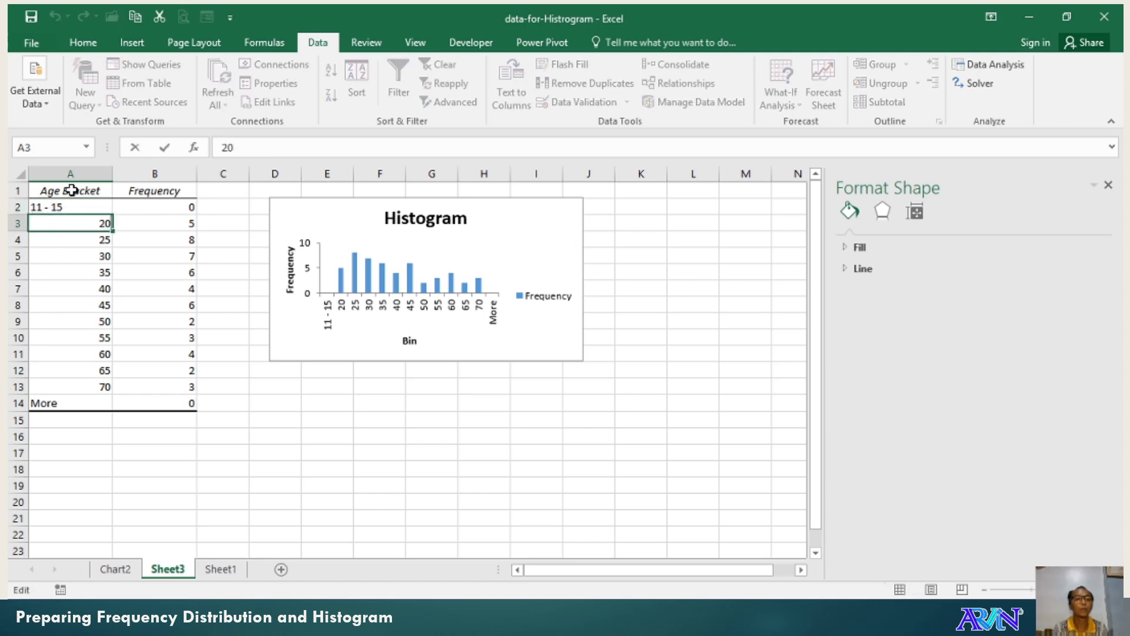
{"action": "key", "text": "Home"}
{"action": "type", "text": "11 -"}
{"action": "key", "text": "BackSpace"}
{"action": "key", "text": "BackSpace"}
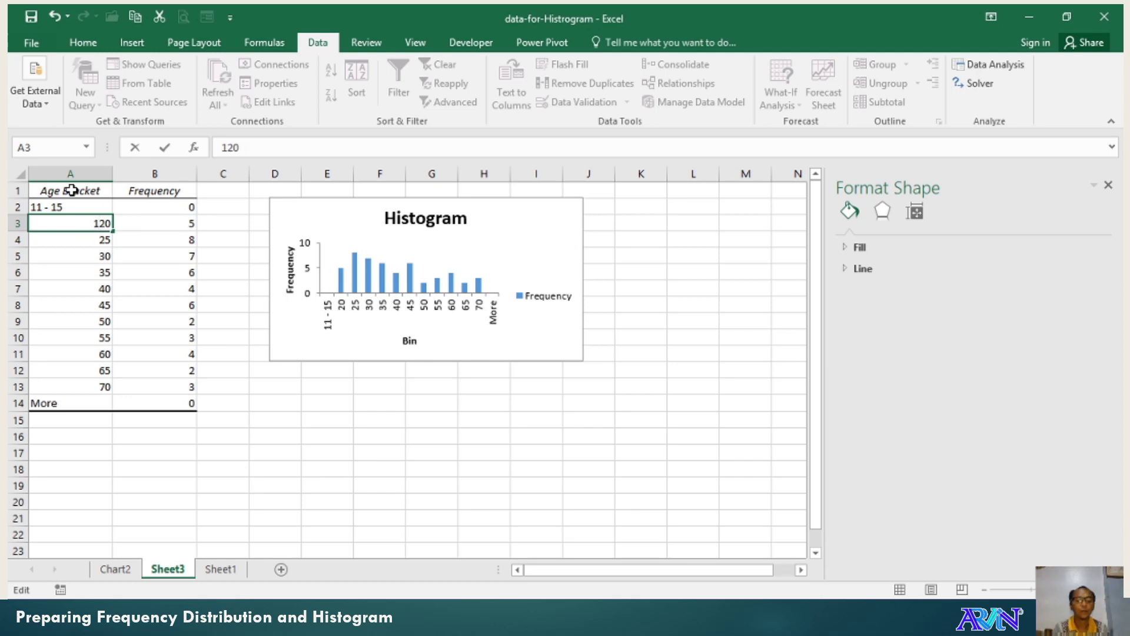
{"action": "type", "text": "6-"}
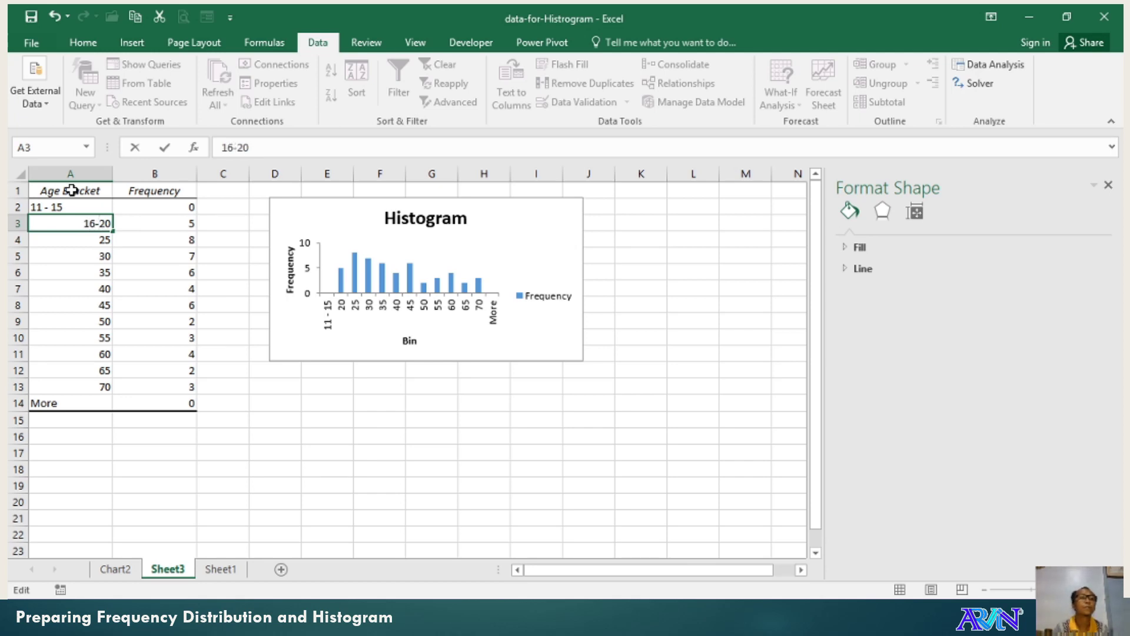
{"action": "key", "text": "Return"}
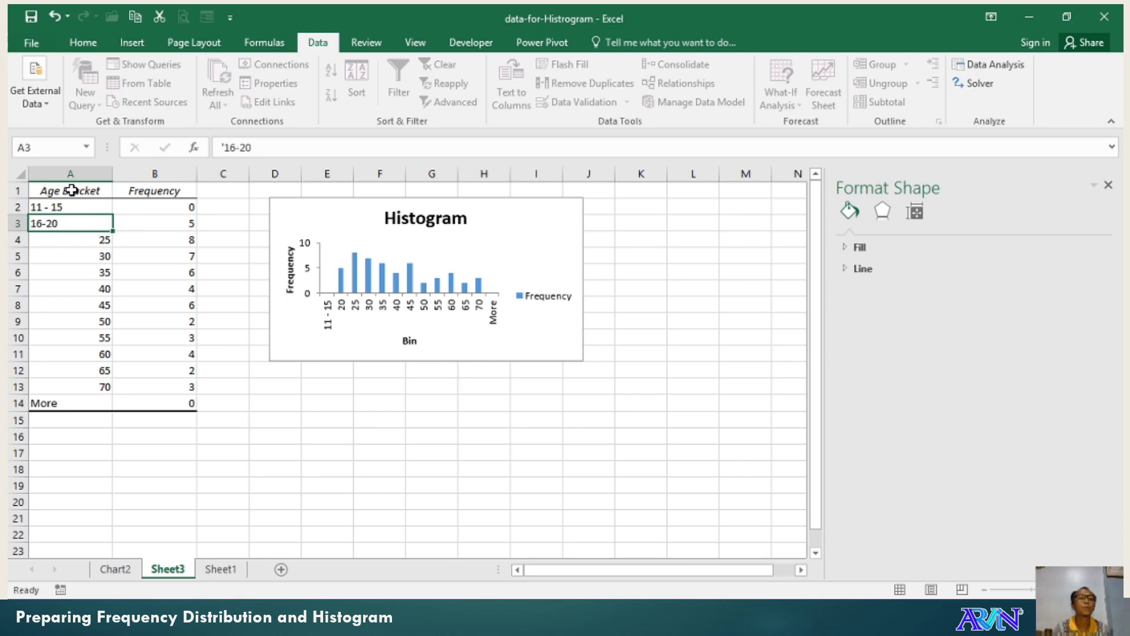
{"action": "key", "text": "F2"}
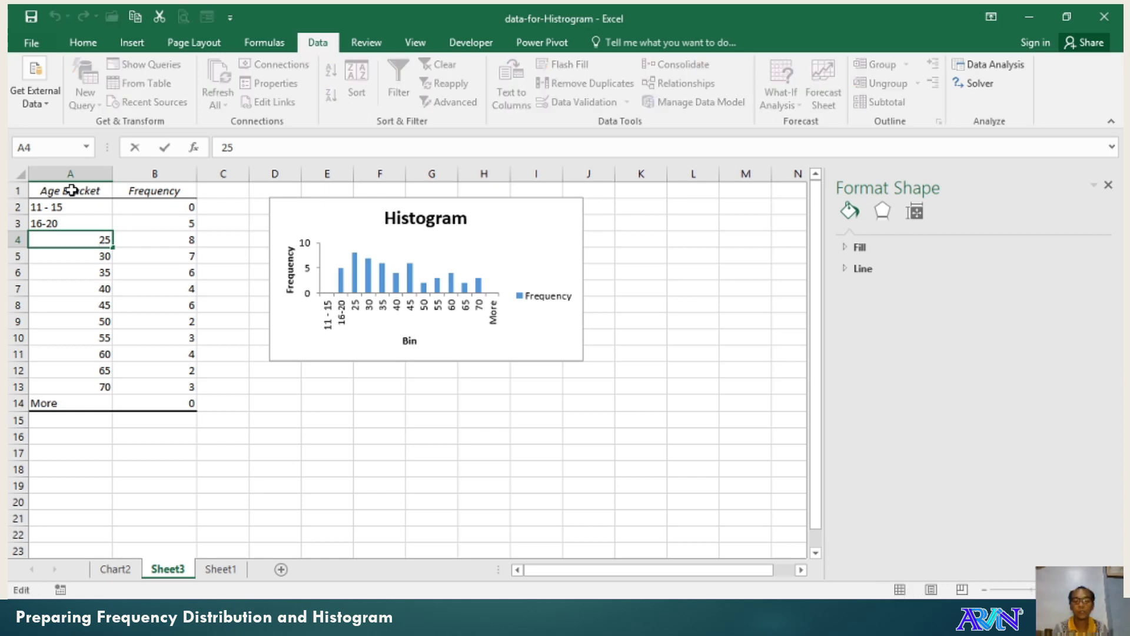
{"action": "key", "text": "Home"}
{"action": "type", "text": "-"}
{"action": "key", "text": "BackSpace"}
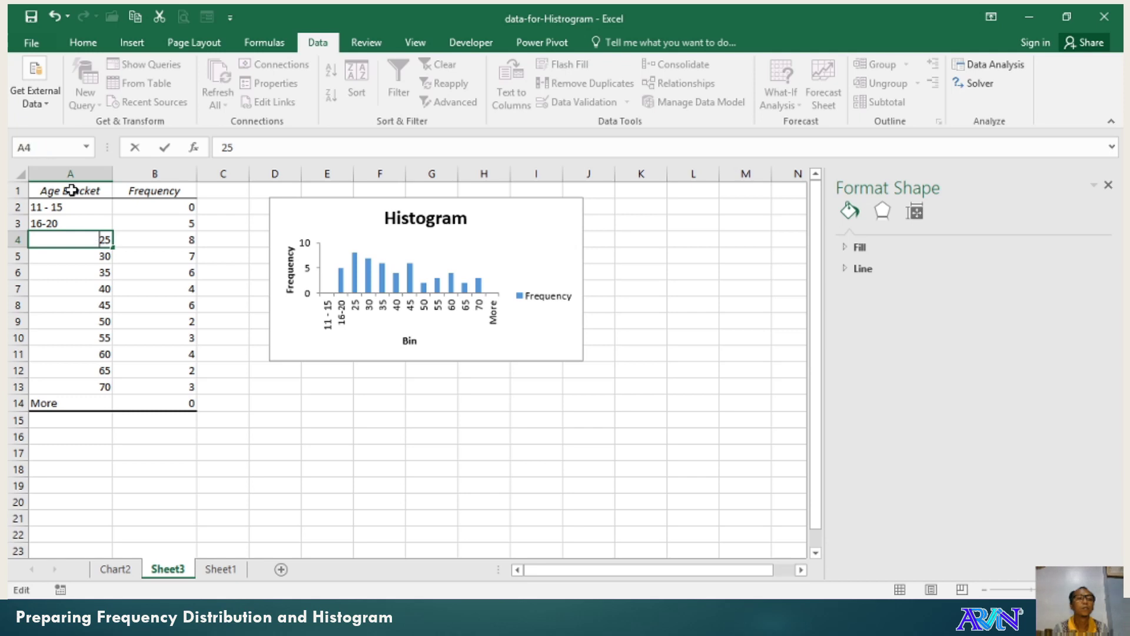
{"action": "type", "text": "'21-"}
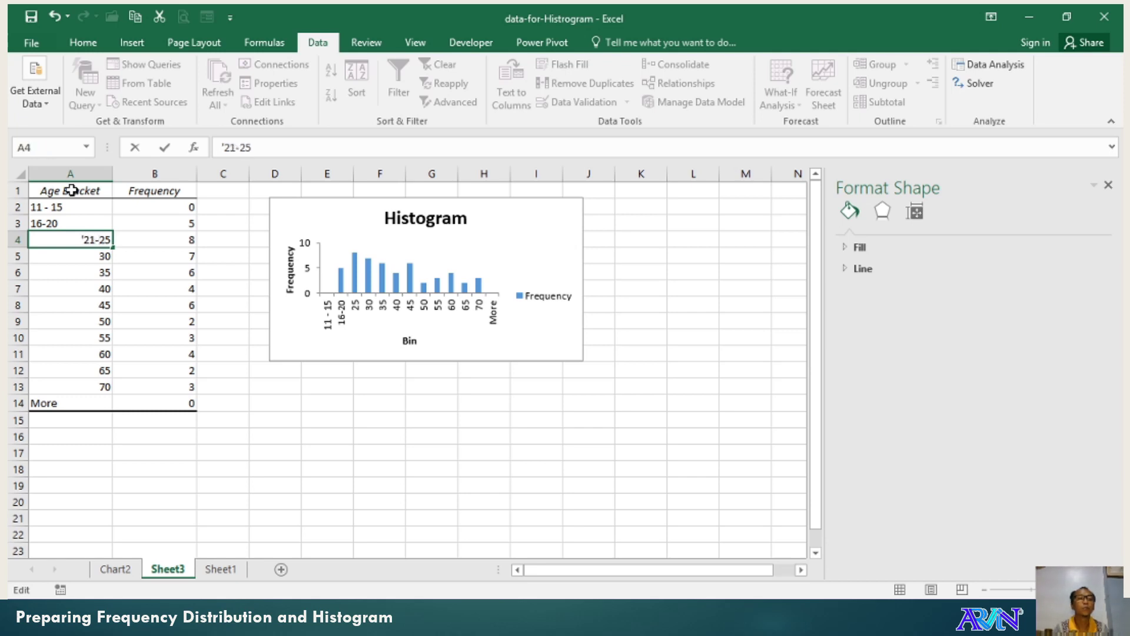
{"action": "key", "text": "Return"}
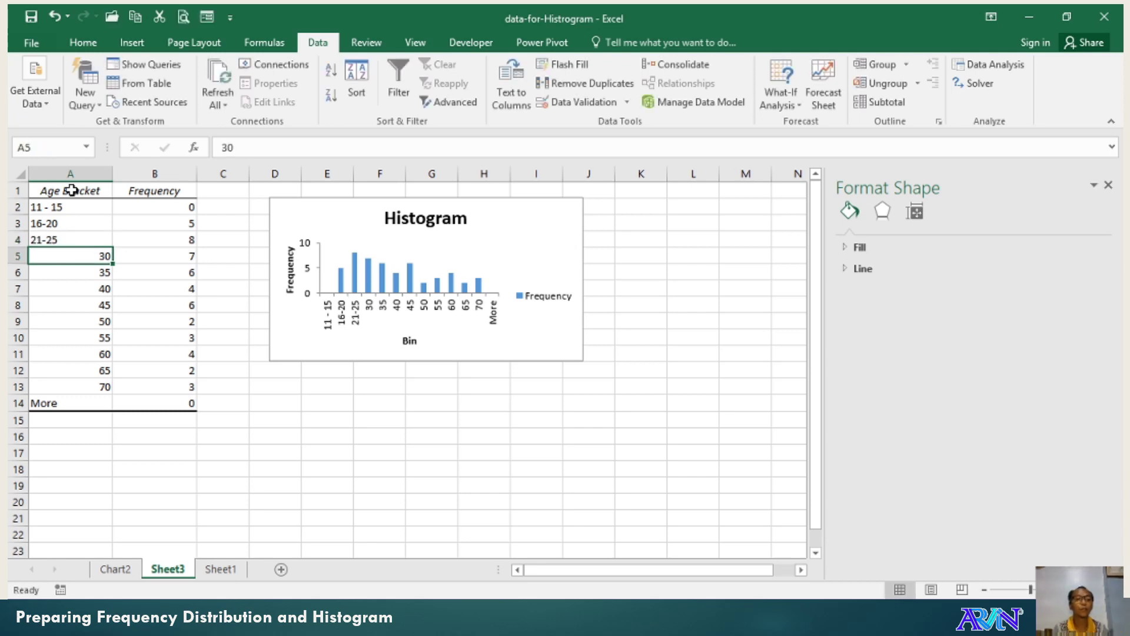
{"action": "key", "text": "Up"}
{"action": "key", "text": "Up"}
{"action": "key", "text": "Up"}
{"action": "key", "text": "Up"}
Give A1:B14 All Borders and centre the frequency values in B2:B14.
{"action": "key", "text": "shift+Down"}
{"action": "key", "text": "shift+Down"}
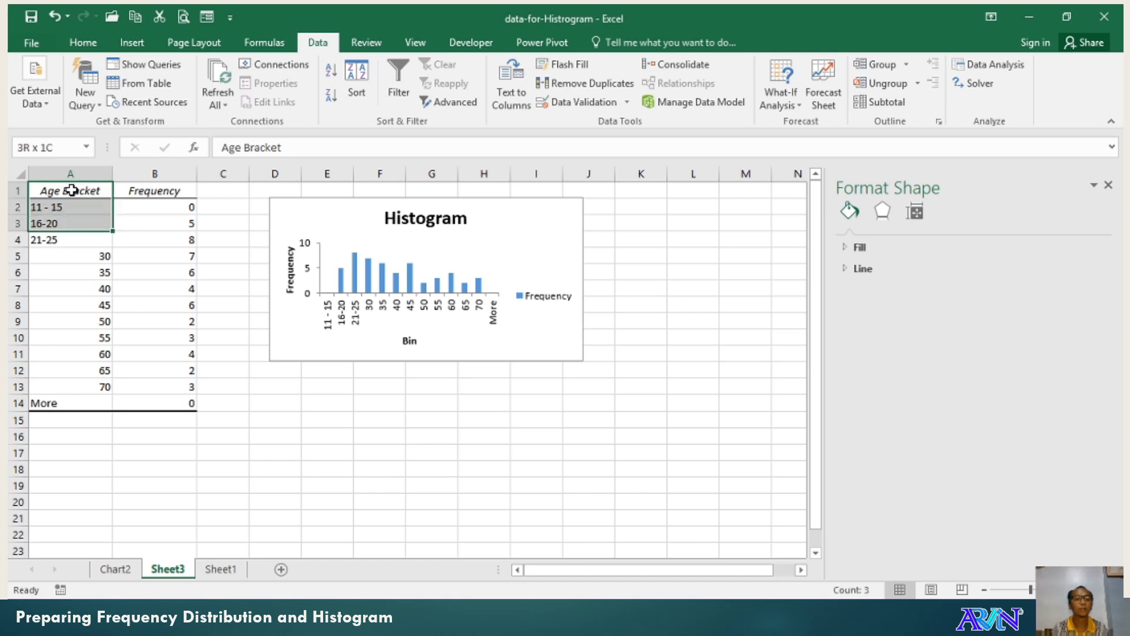
{"action": "key", "text": "shift+Down"}
{"action": "key", "text": "shift+Down"}
{"action": "key", "text": "shift+Down"}
{"action": "key", "text": "shift+Down"}
{"action": "key", "text": "shift+Down"}
{"action": "key", "text": "shift+Down"}
{"action": "key", "text": "shift+Down"}
{"action": "key", "text": "shift+Down"}
{"action": "key", "text": "shift+Down"}
{"action": "key", "text": "shift+Down"}
{"action": "key", "text": "shift+Down"}
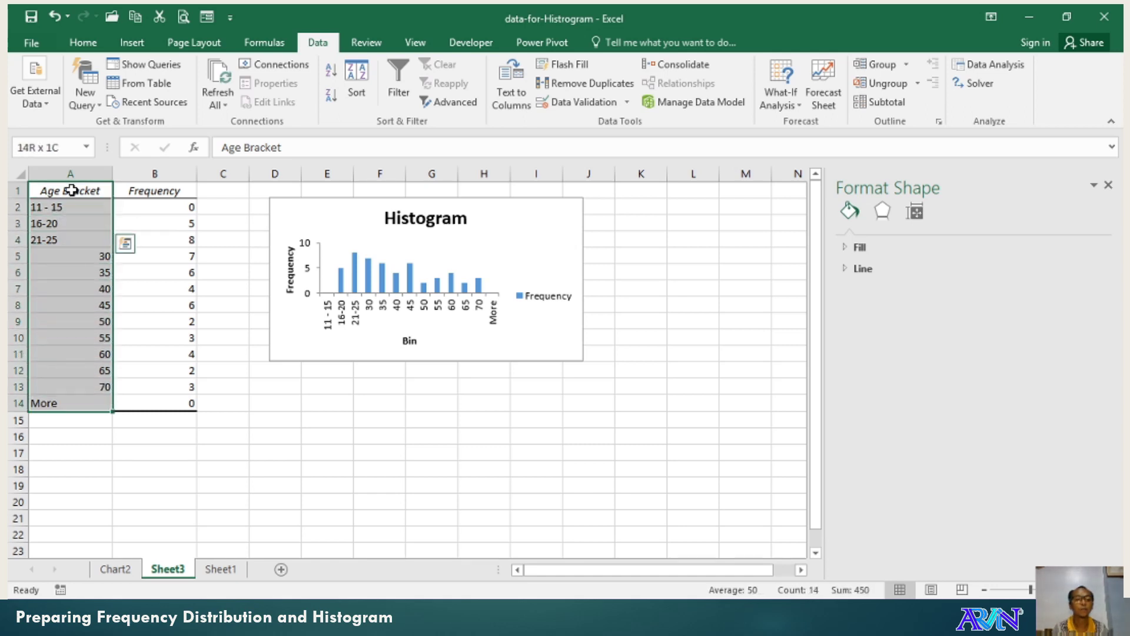
{"action": "key", "text": "shift+Right"}
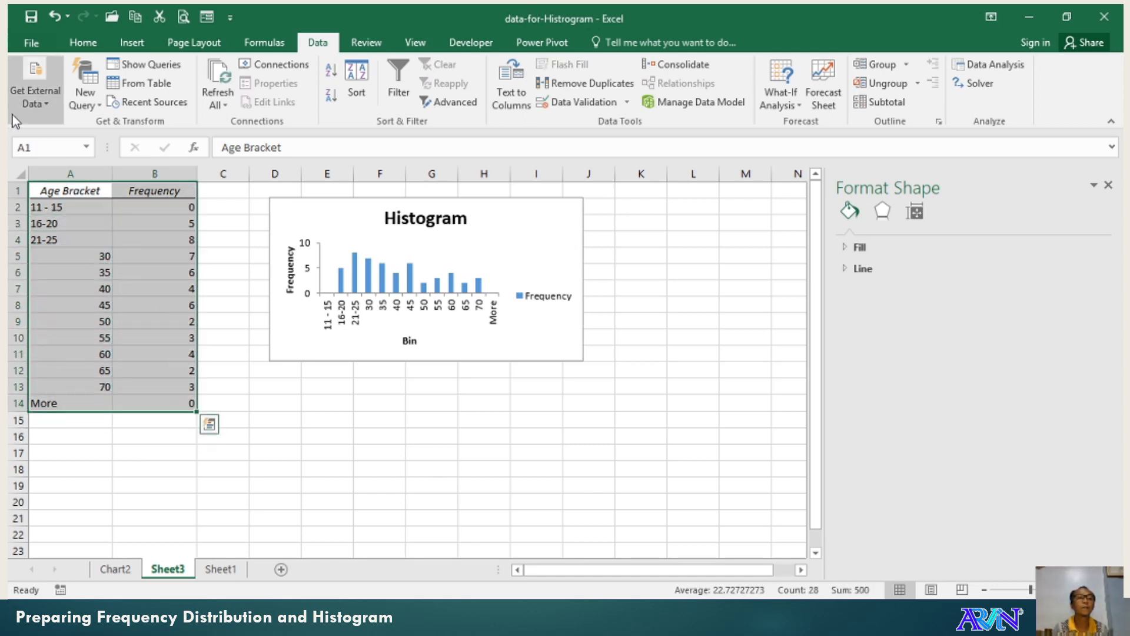
{"action": "left_click", "coordinate": [83, 43]}
{"action": "left_click", "coordinate": [226, 99]}
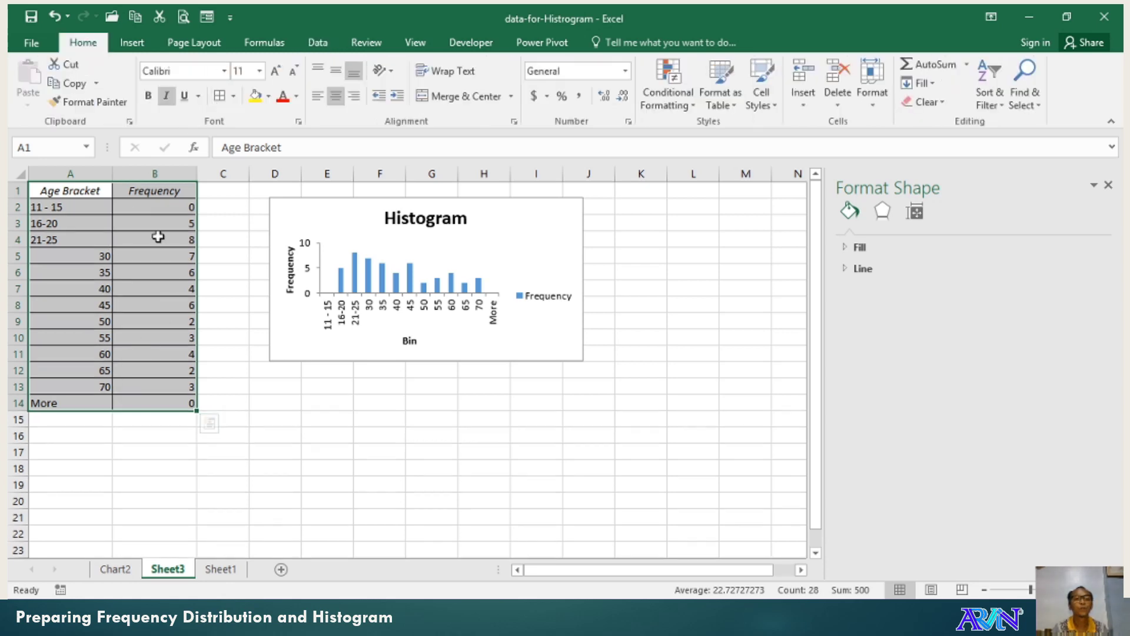
{"action": "left_click_drag", "start_coordinate": [152, 206], "coordinate": [173, 396]}
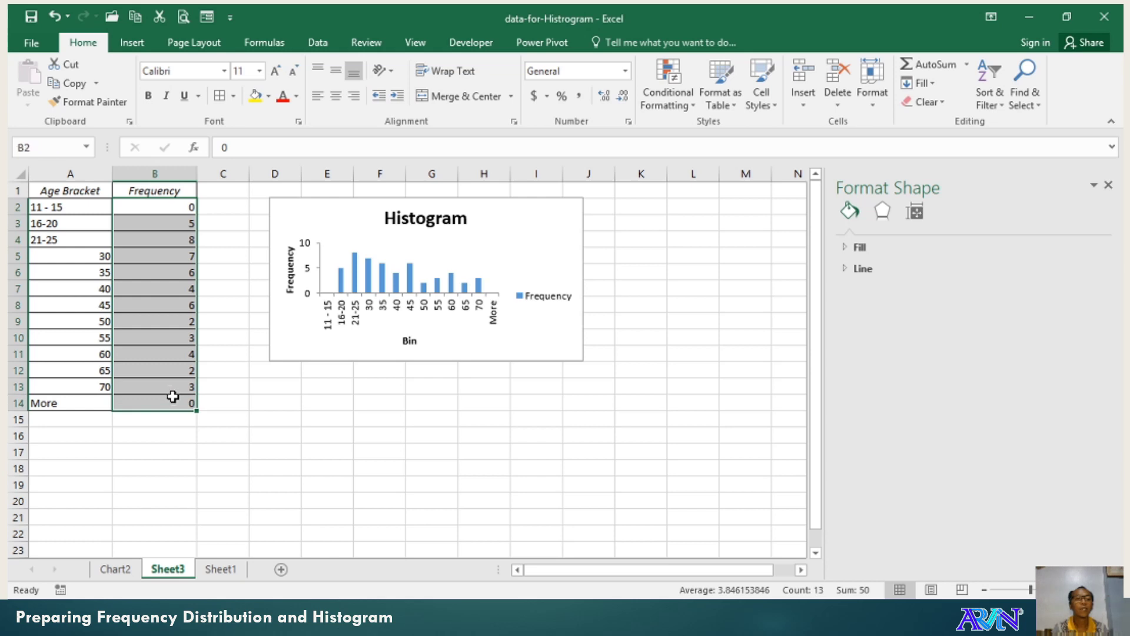
{"action": "left_click", "coordinate": [336, 97]}
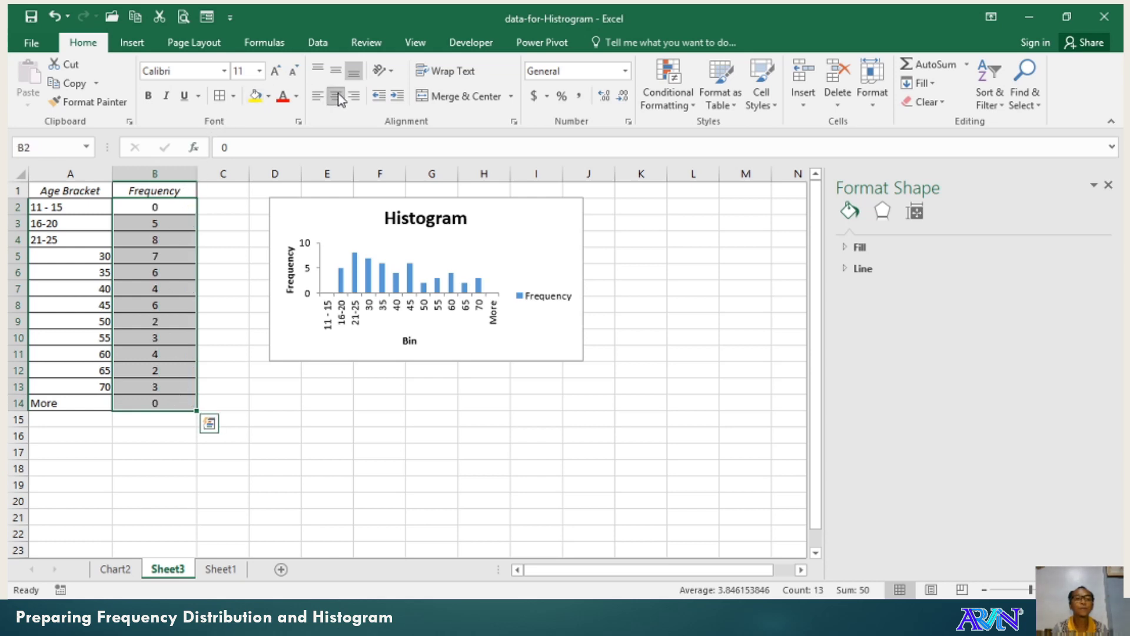
Move the histogram up-left and enlarge it to span columns C to M.
{"action": "left_click", "coordinate": [323, 341]}
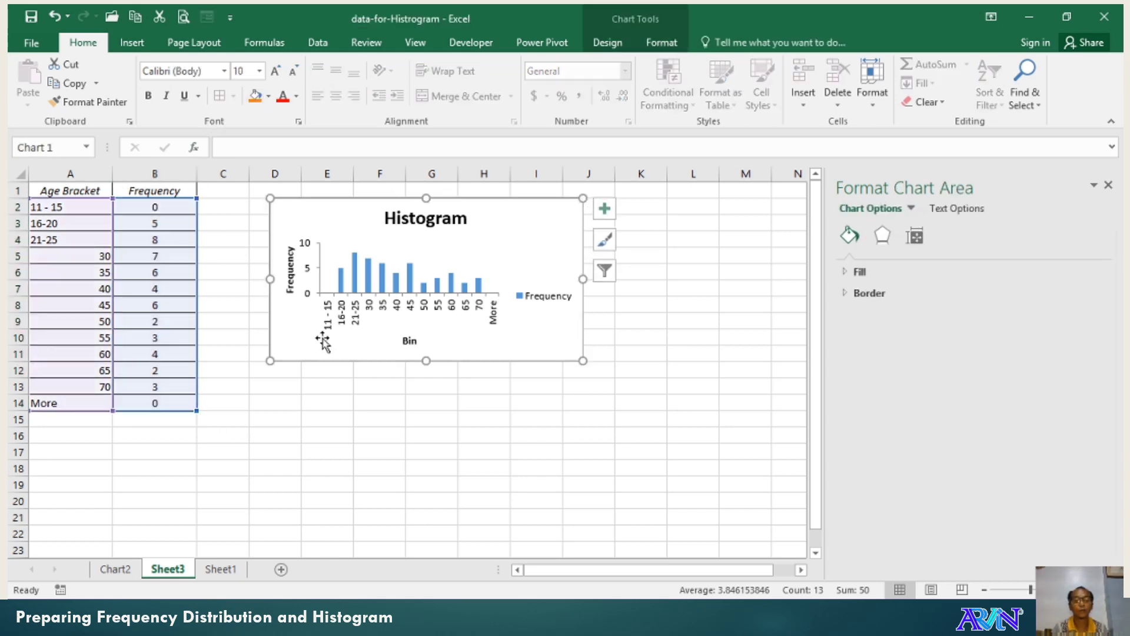
{"action": "left_click_drag", "start_coordinate": [309, 356], "coordinate": [266, 345]}
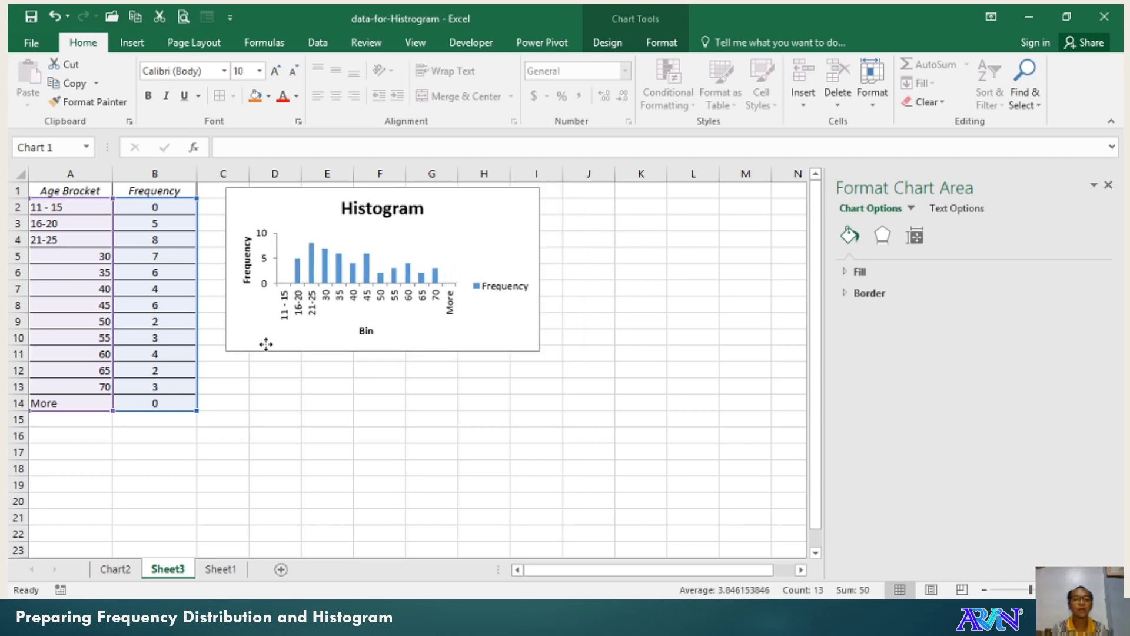
{"action": "left_click_drag", "start_coordinate": [539, 351], "coordinate": [734, 491]}
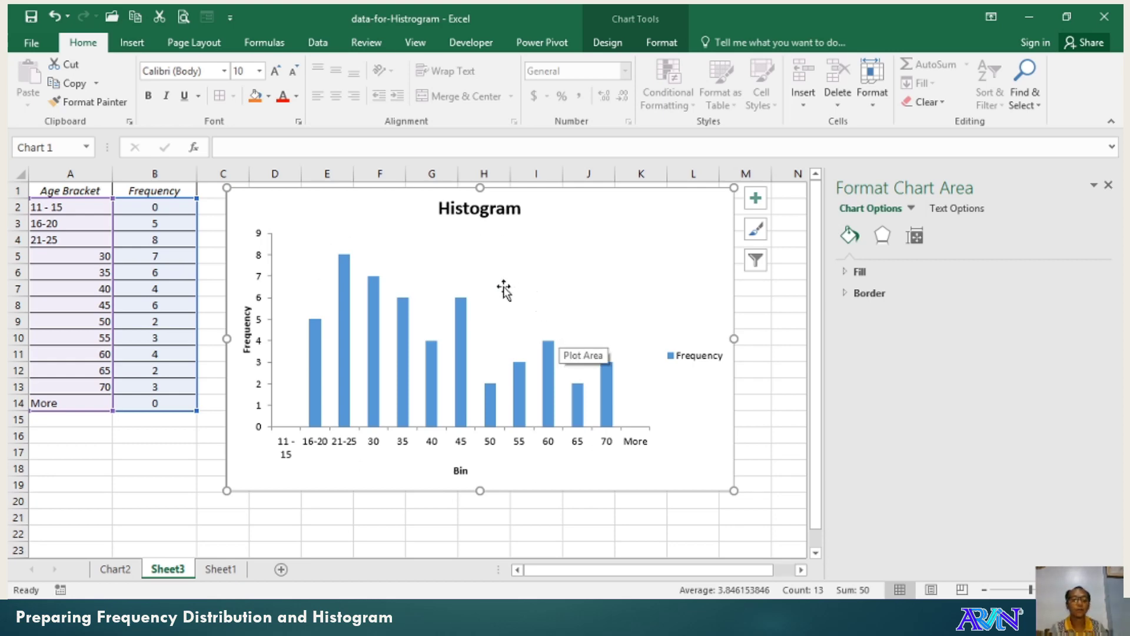
Move the histogram chart to its own new sheet, Chart3.
{"action": "left_click", "coordinate": [618, 43]}
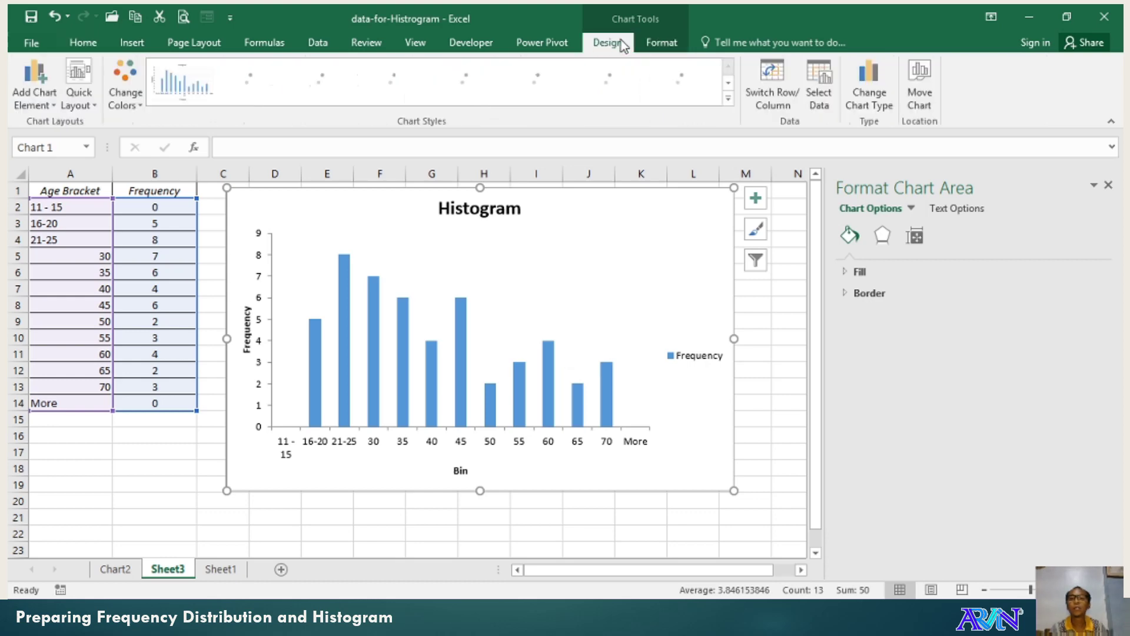
{"action": "left_click", "coordinate": [919, 90]}
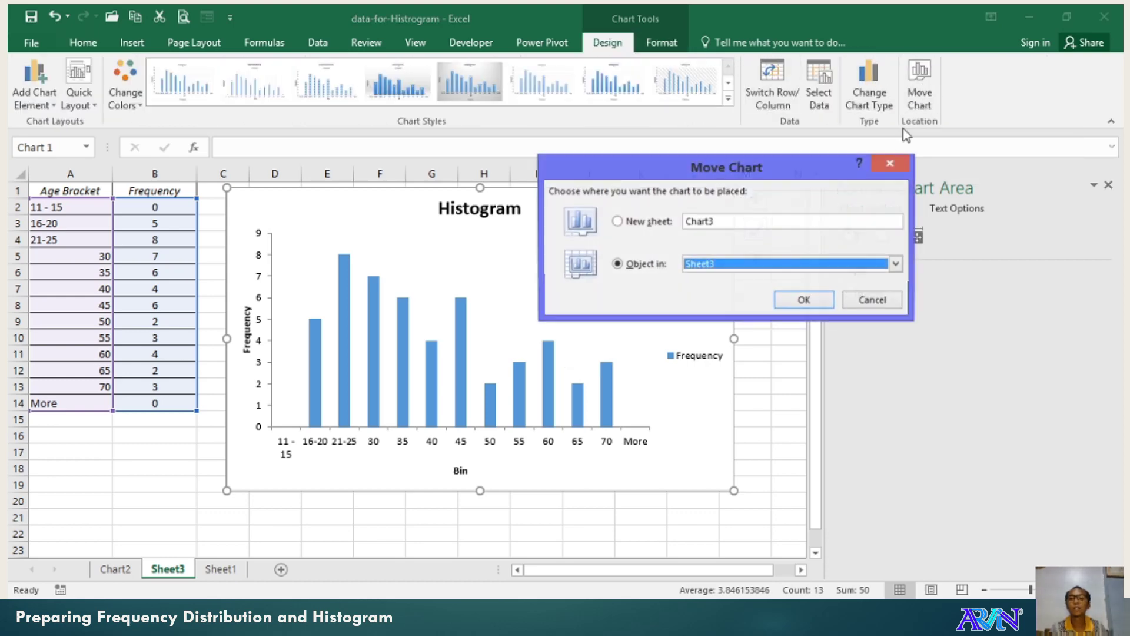
{"action": "left_click", "coordinate": [653, 224]}
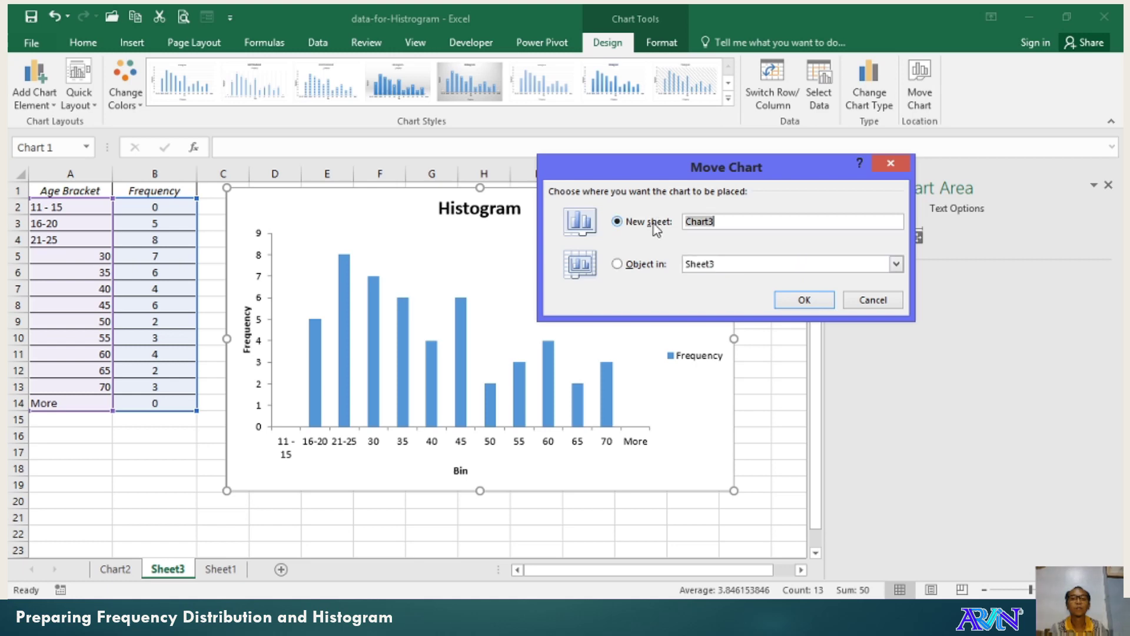
{"action": "left_click", "coordinate": [803, 300]}
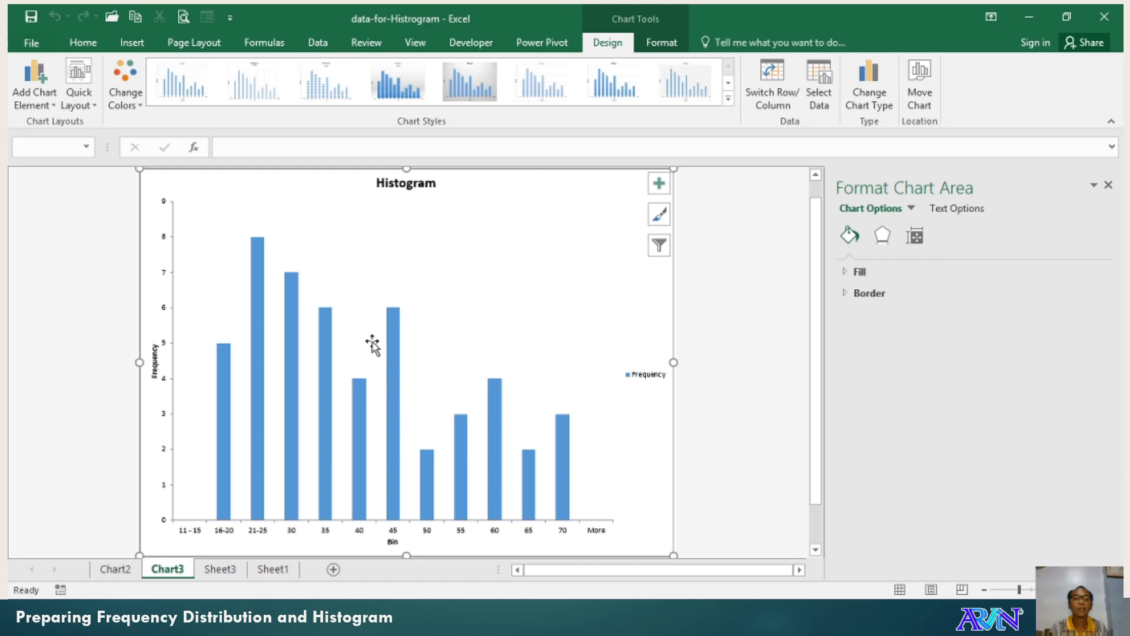
Title the chart 'Customers Frequency Distribution According to Age'.
{"action": "left_click", "coordinate": [402, 187]}
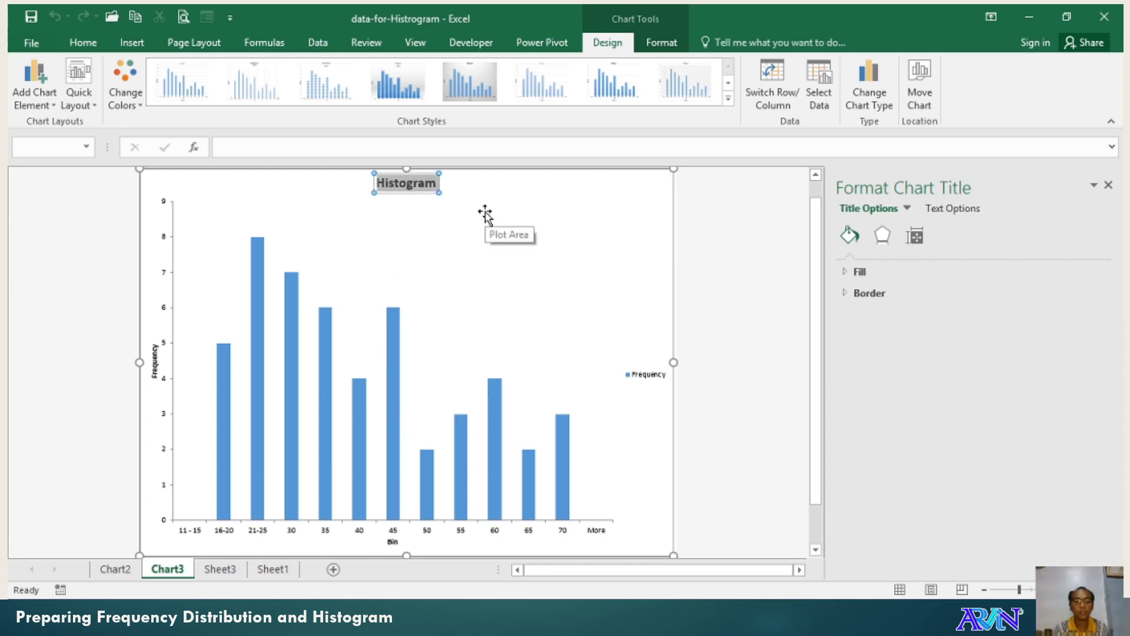
{"action": "type", "text": "Customer"}
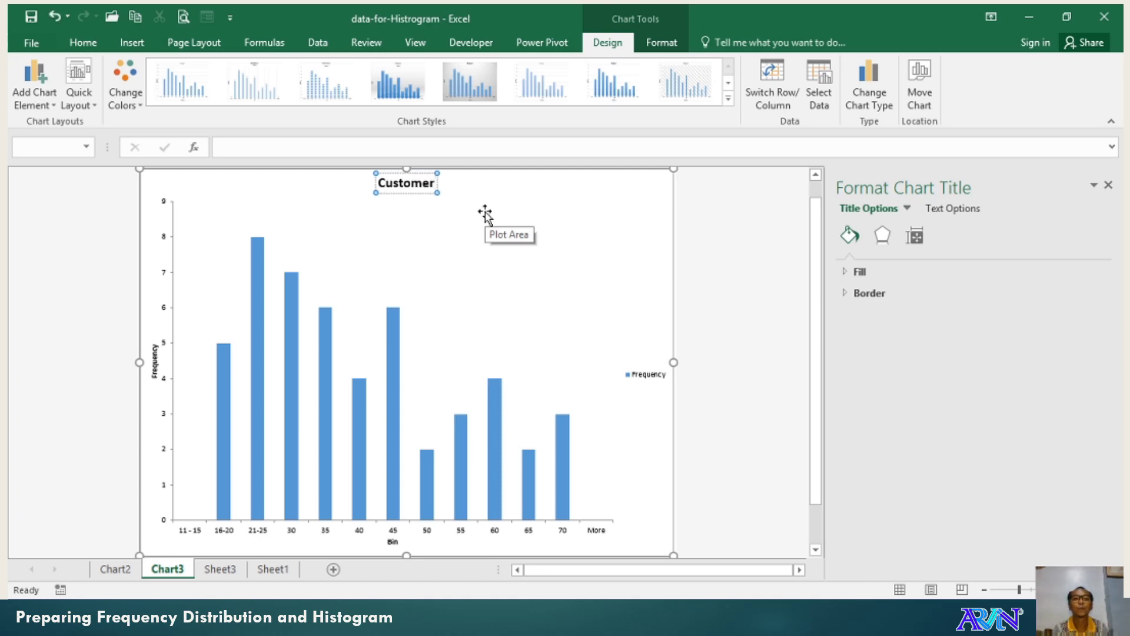
{"action": "type", "text": "s"}
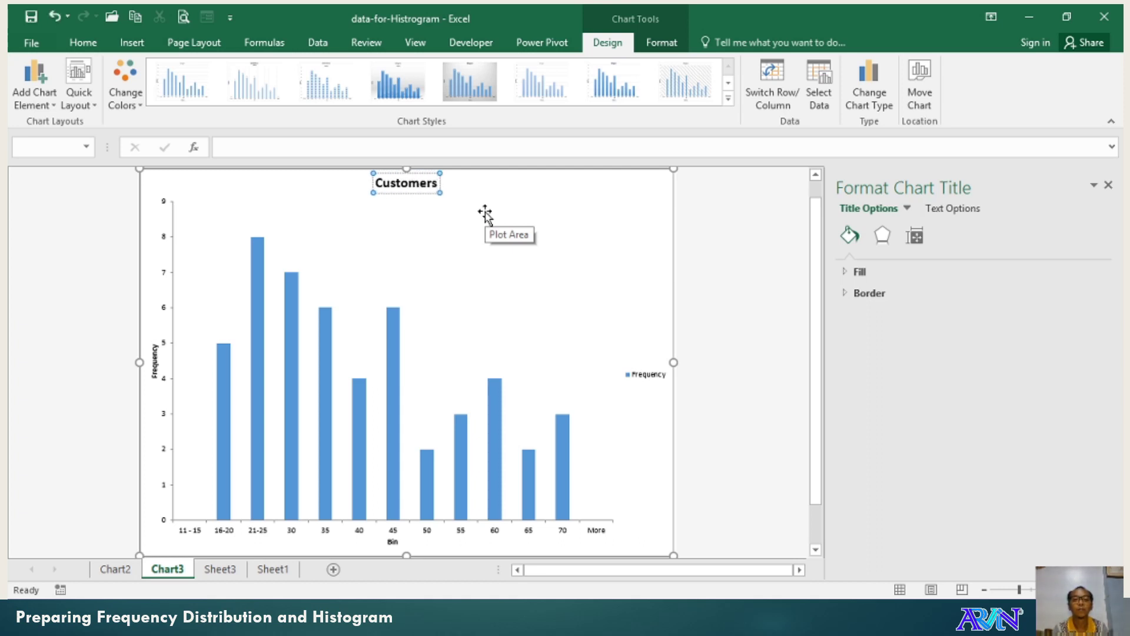
{"action": "type", "text": " Frw"}
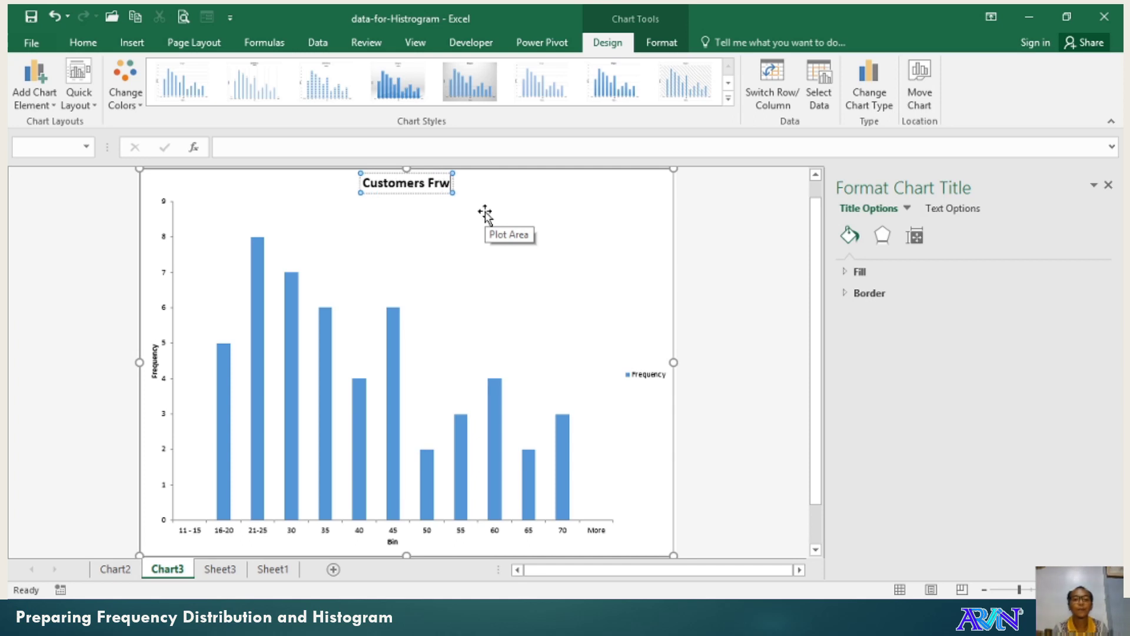
{"action": "key", "text": "BackSpace"}
{"action": "type", "text": "equenc"}
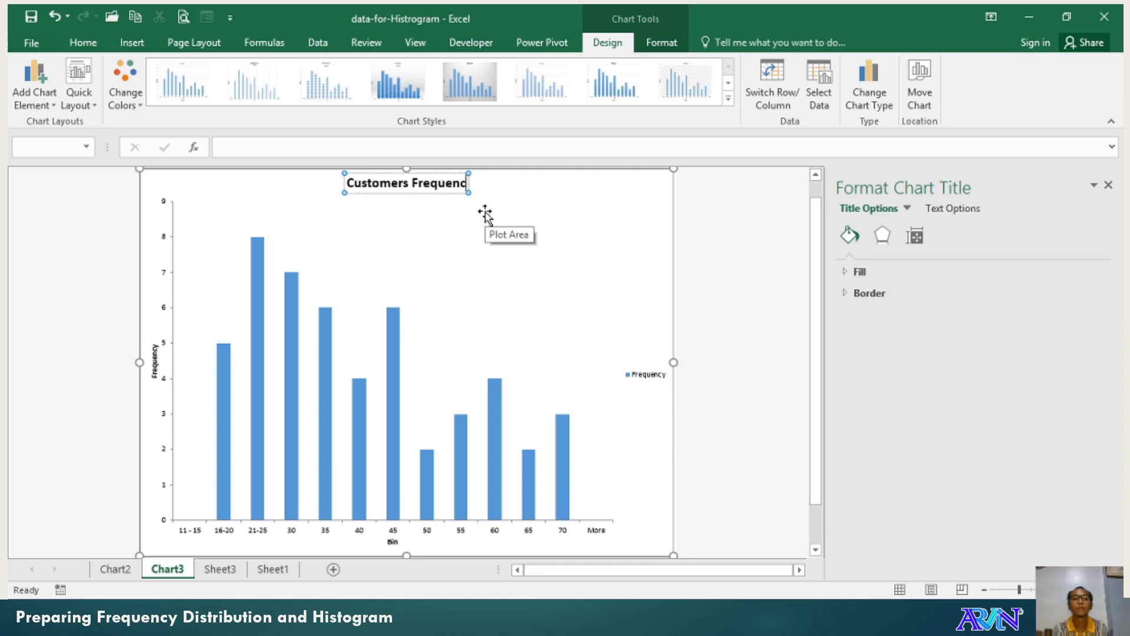
{"action": "type", "text": "y Distribut"}
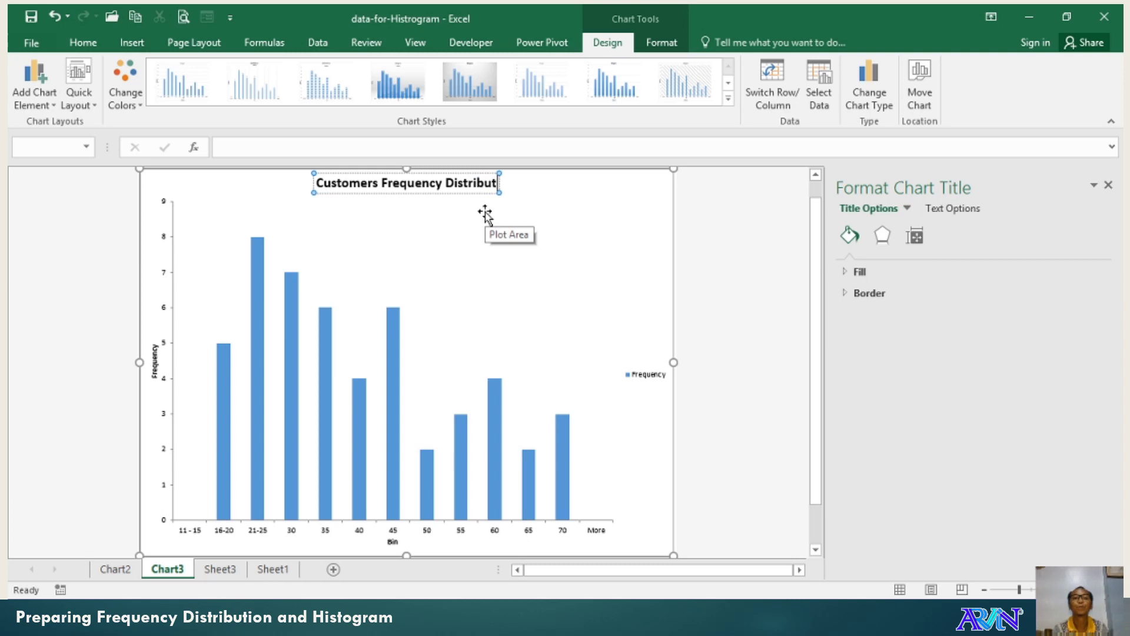
{"action": "type", "text": "ion Accrod"}
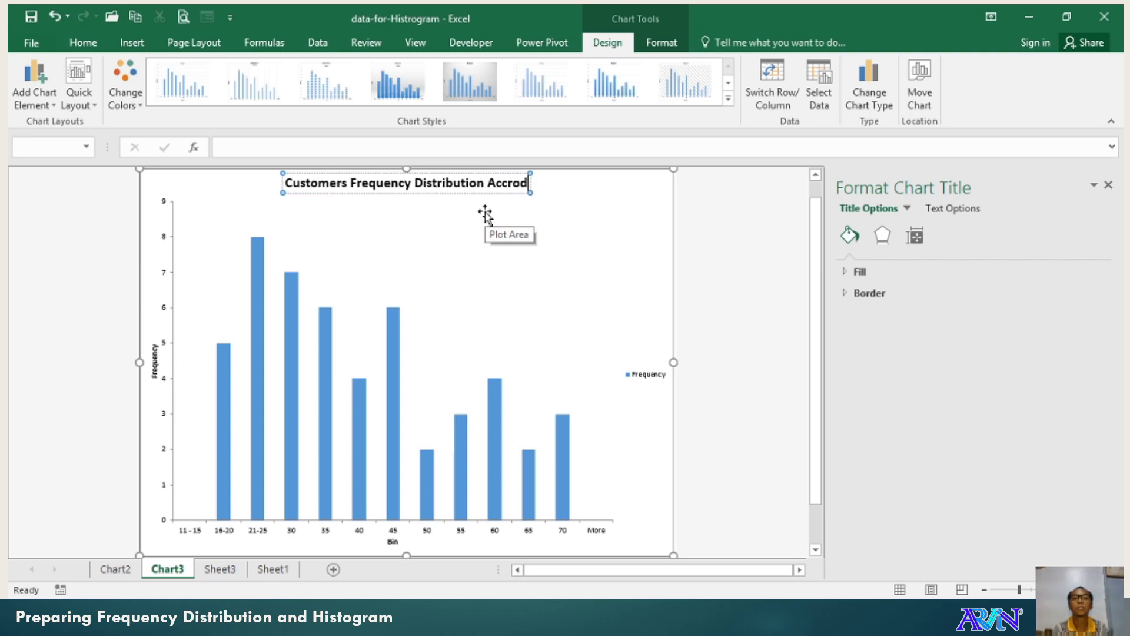
{"action": "key", "text": "BackSpace"}
{"action": "key", "text": "BackSpace"}
{"action": "key", "text": "BackSpace"}
{"action": "type", "text": "ordi"}
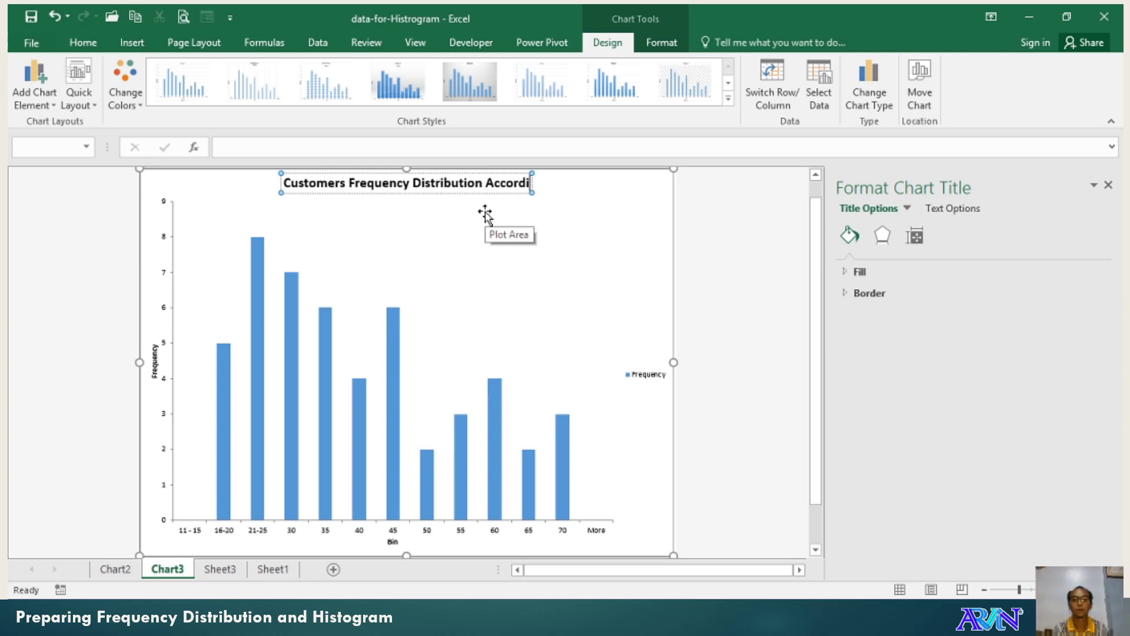
{"action": "type", "text": "ng to Age"}
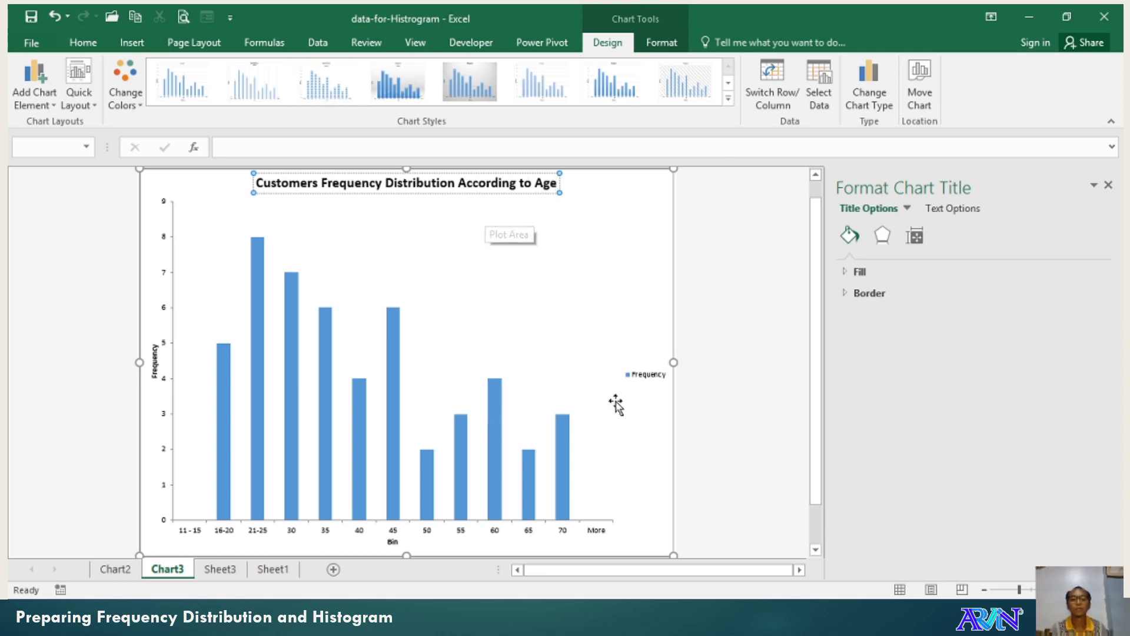
Add Inside End data labels showing each bar's frequency.
{"action": "left_click", "coordinate": [262, 323]}
{"action": "left_click", "coordinate": [33, 82]}
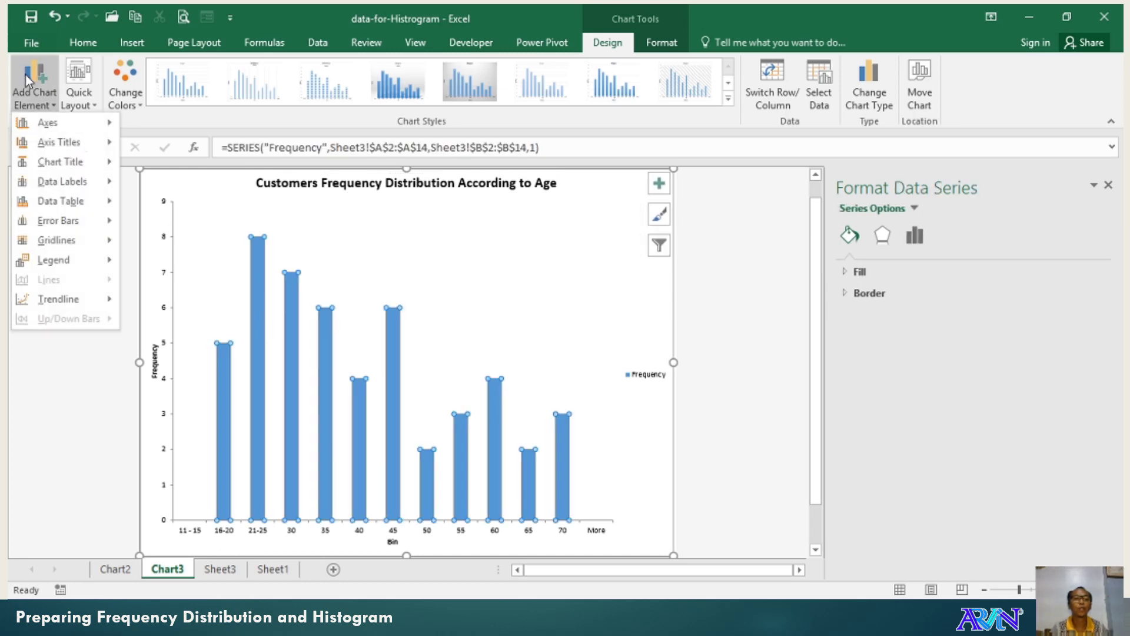
{"action": "mouse_move", "coordinate": [70, 177]}
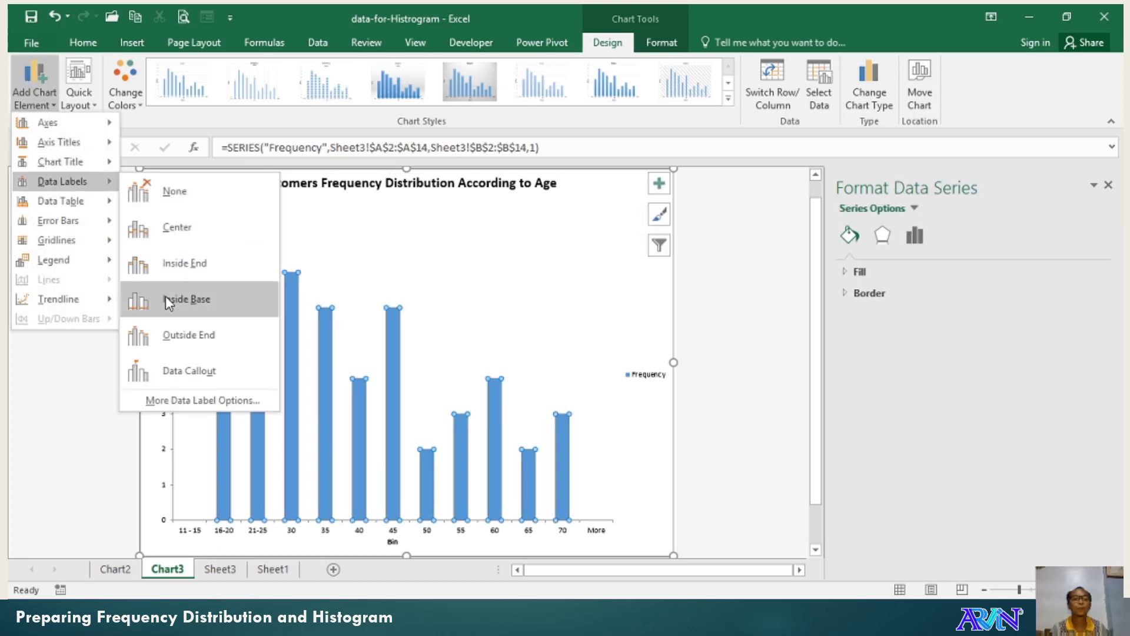
{"action": "left_click", "coordinate": [181, 269]}
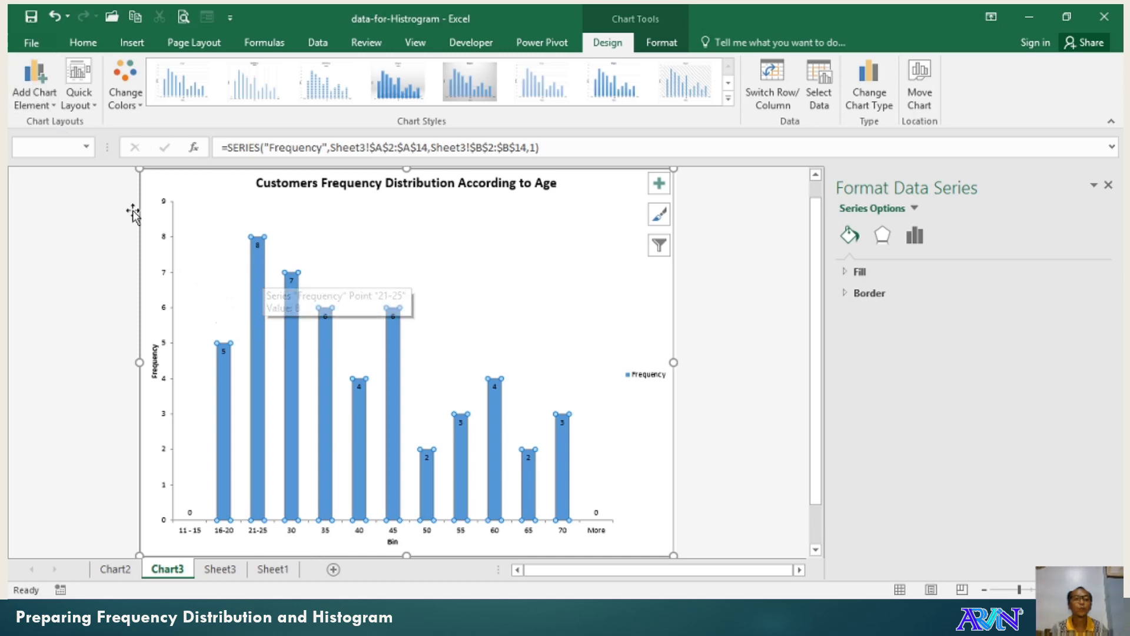
Add a data table with legend keys beneath the histogram.
{"action": "left_click", "coordinate": [48, 105]}
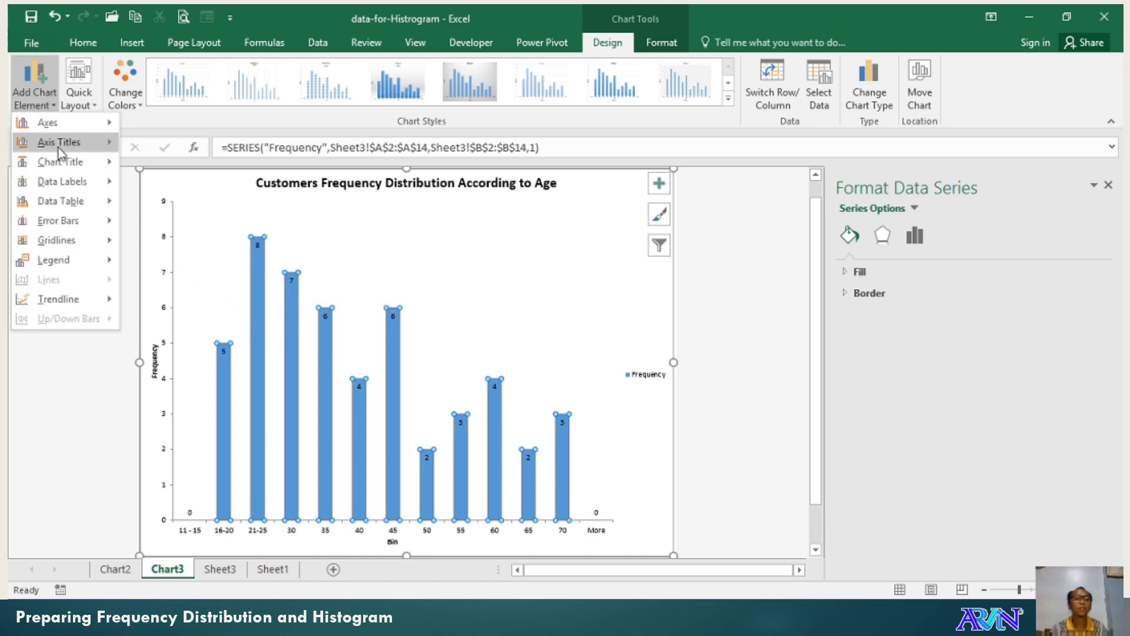
{"action": "mouse_move", "coordinate": [58, 148]}
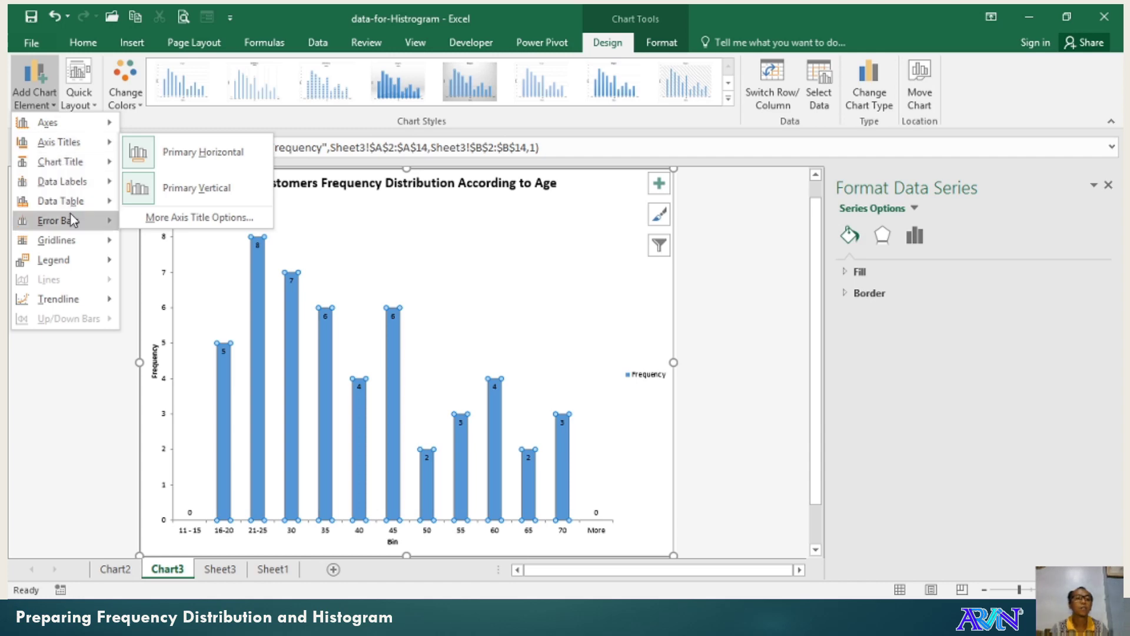
{"action": "mouse_move", "coordinate": [69, 206]}
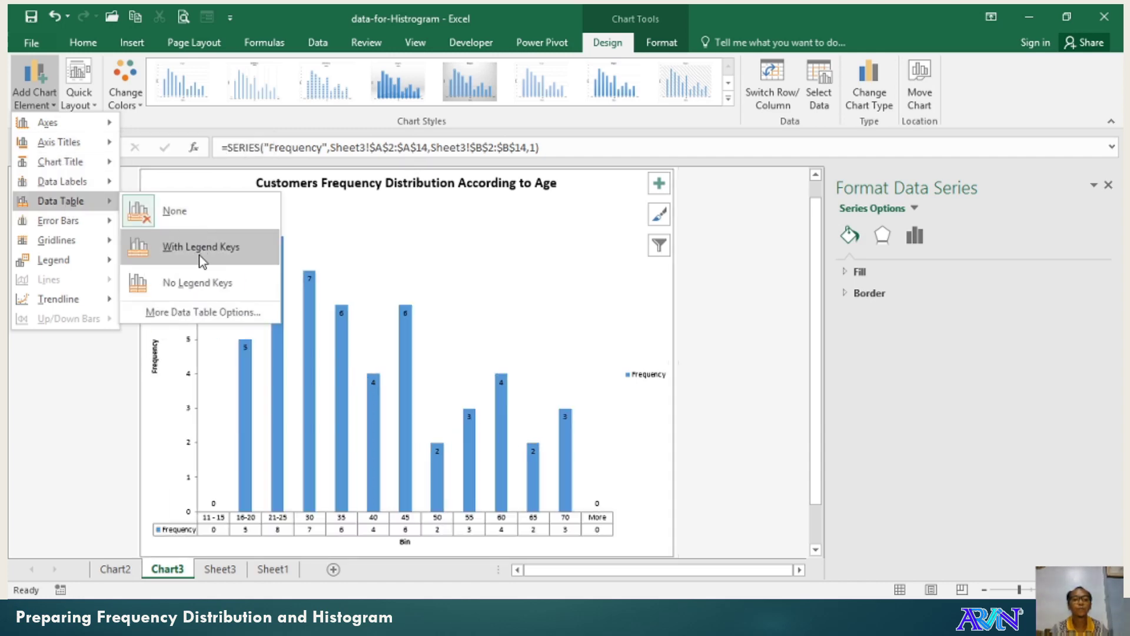
{"action": "left_click", "coordinate": [197, 249]}
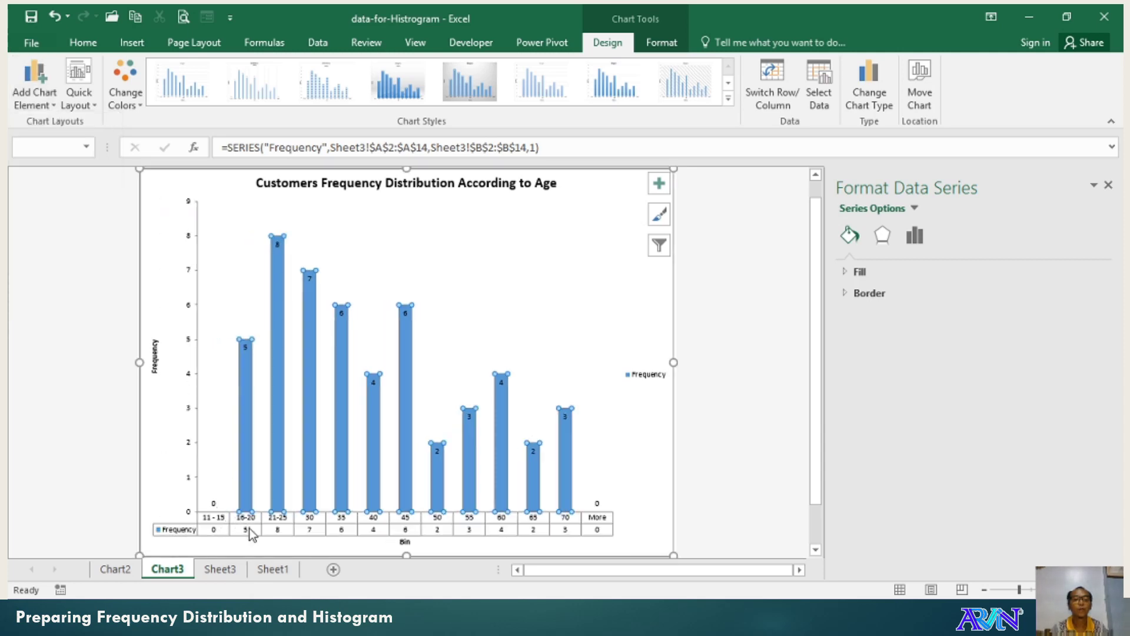